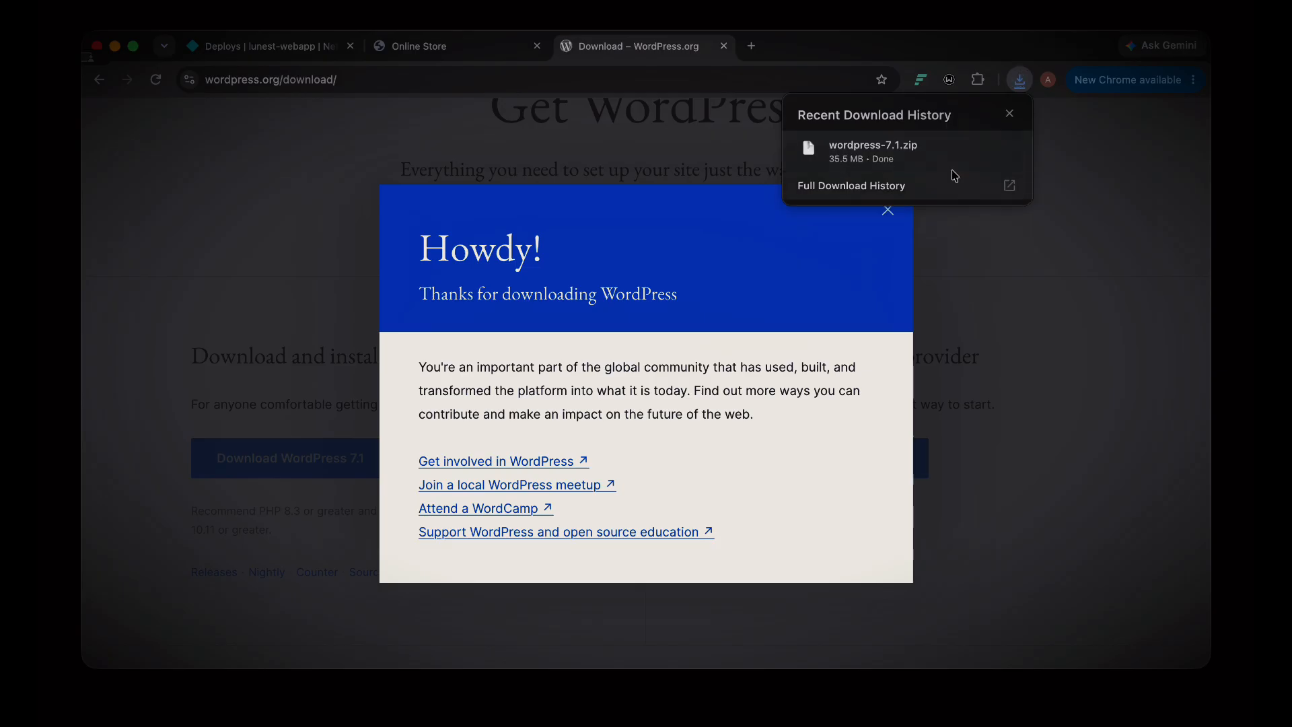
Step: Open a new browser tab once the 35.5 MB wordpress-7.1.zip download has finished
click(751, 46)
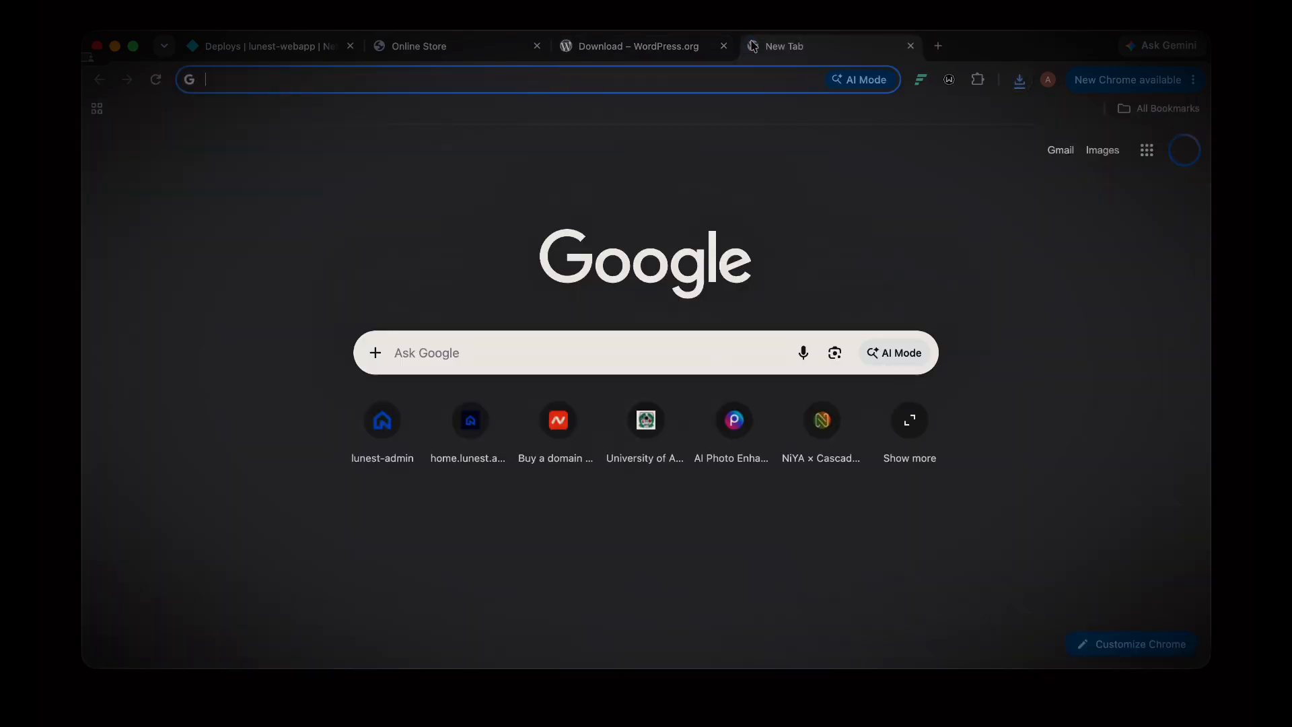
Step: Search for xampp and download XAMPP for OS X from apachefriends.org
text(xampp)
key(Return)
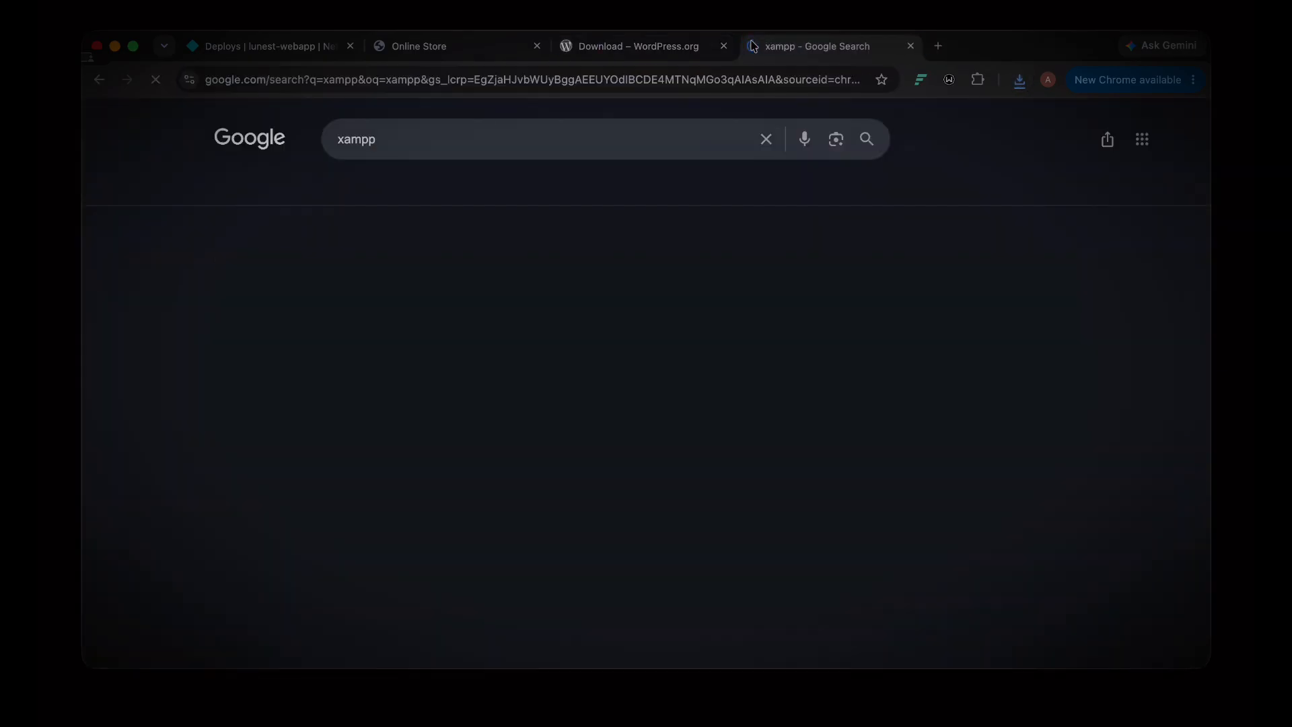
click(268, 296)
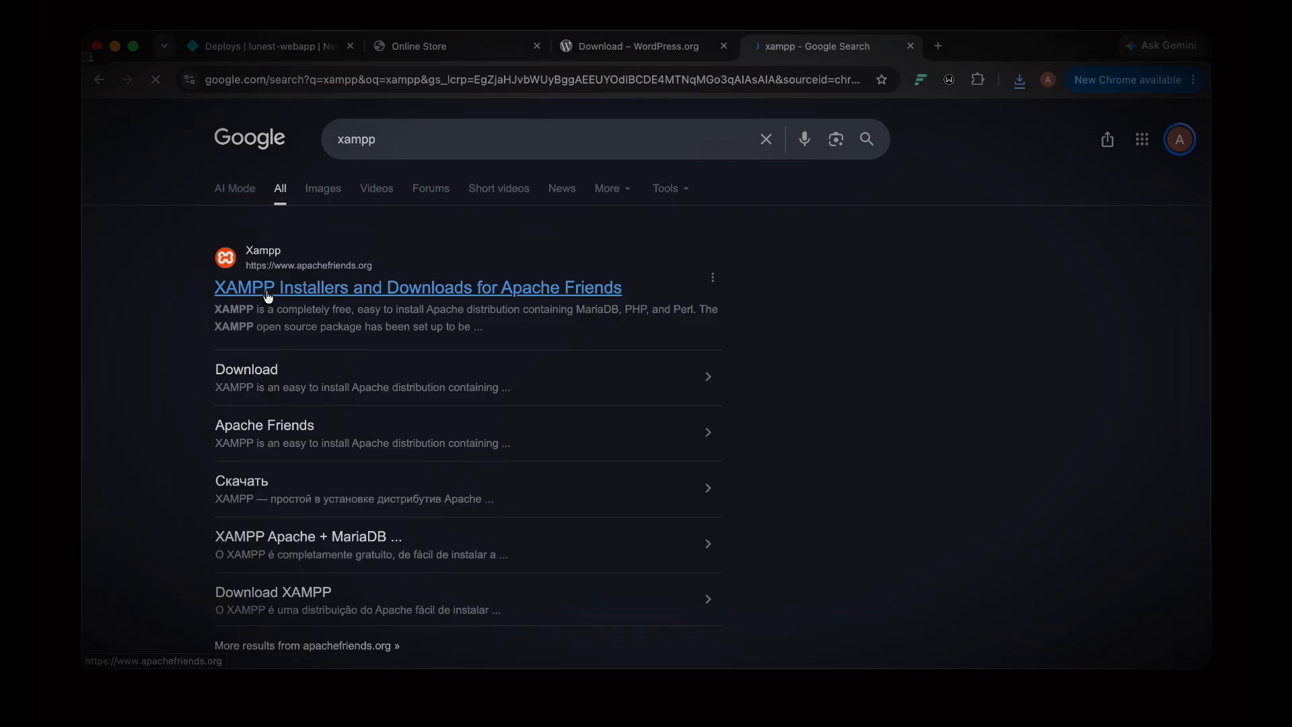
scroll(594, 516, down, 2)
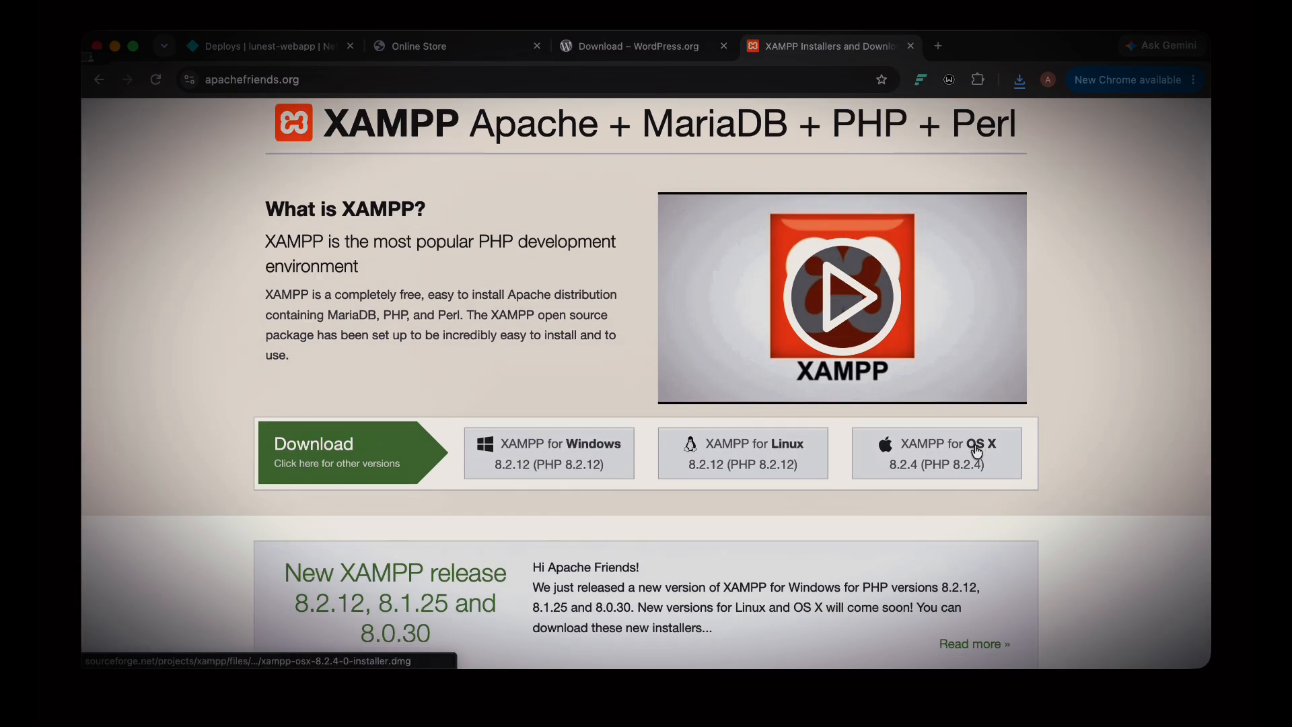
click(938, 457)
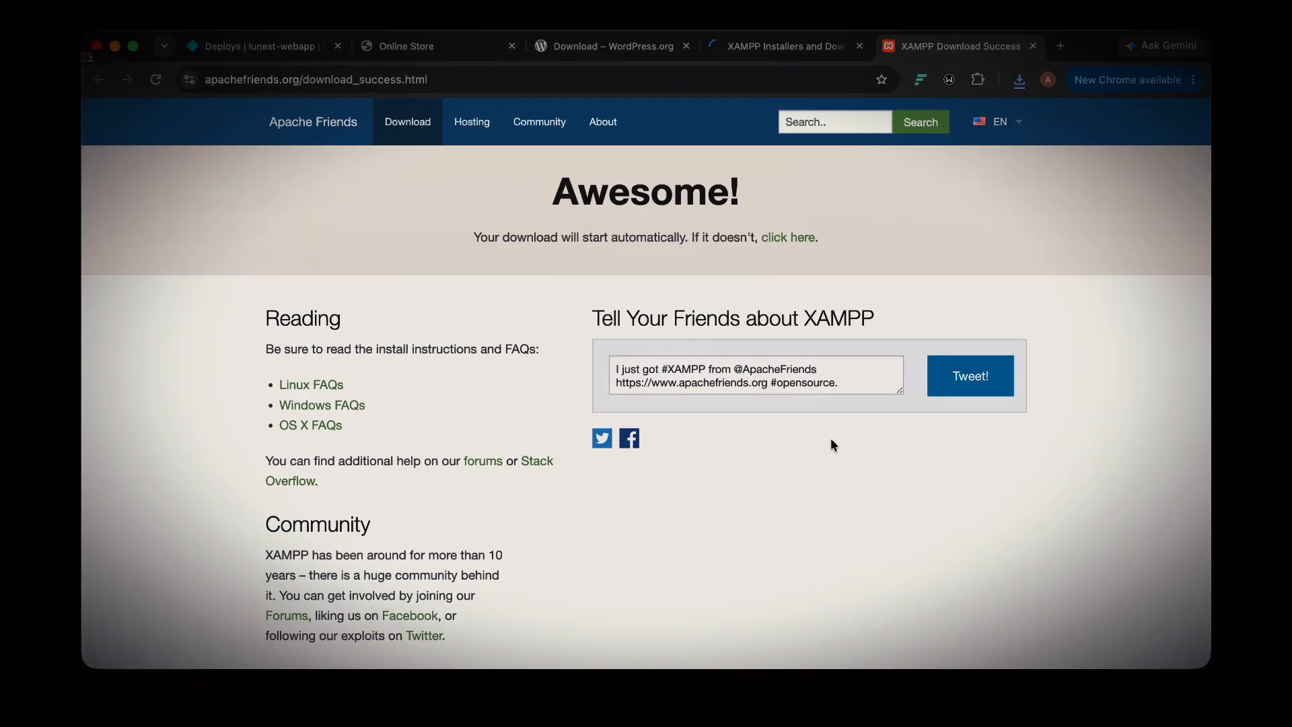
click(1022, 80)
click(1021, 80)
click(1029, 79)
click(1029, 80)
click(1020, 84)
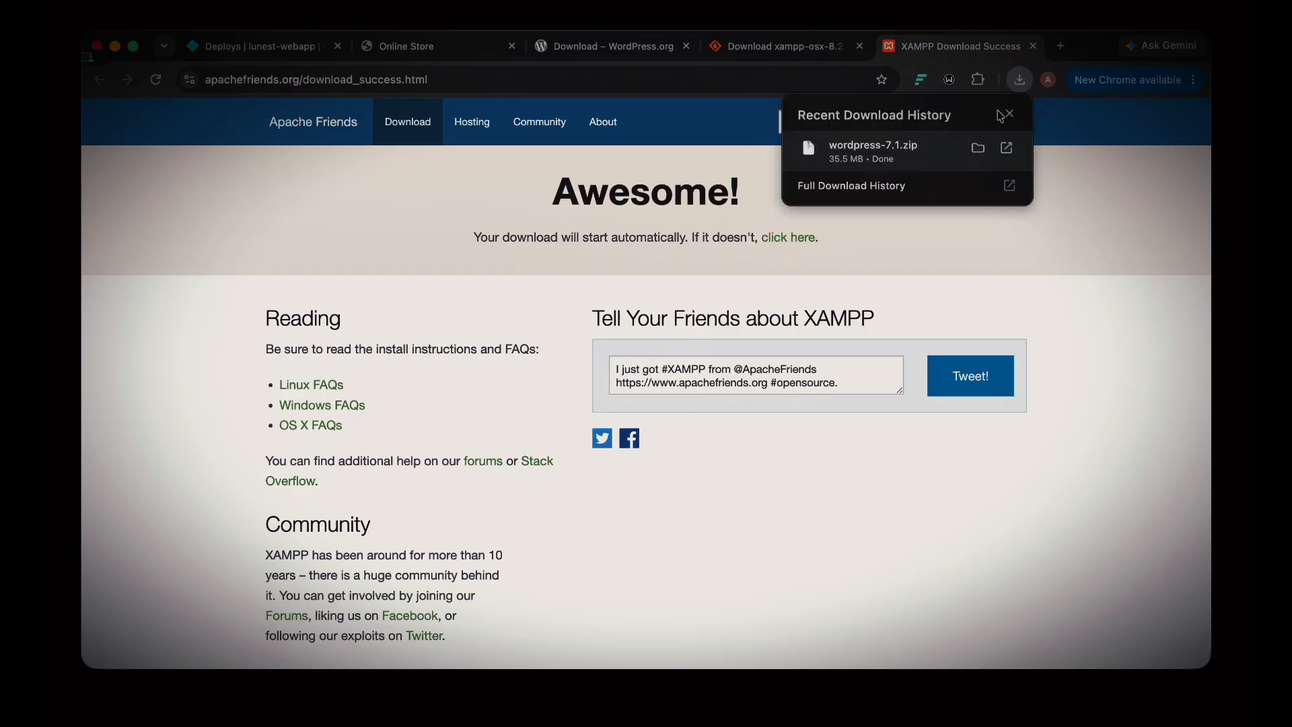
click(1019, 81)
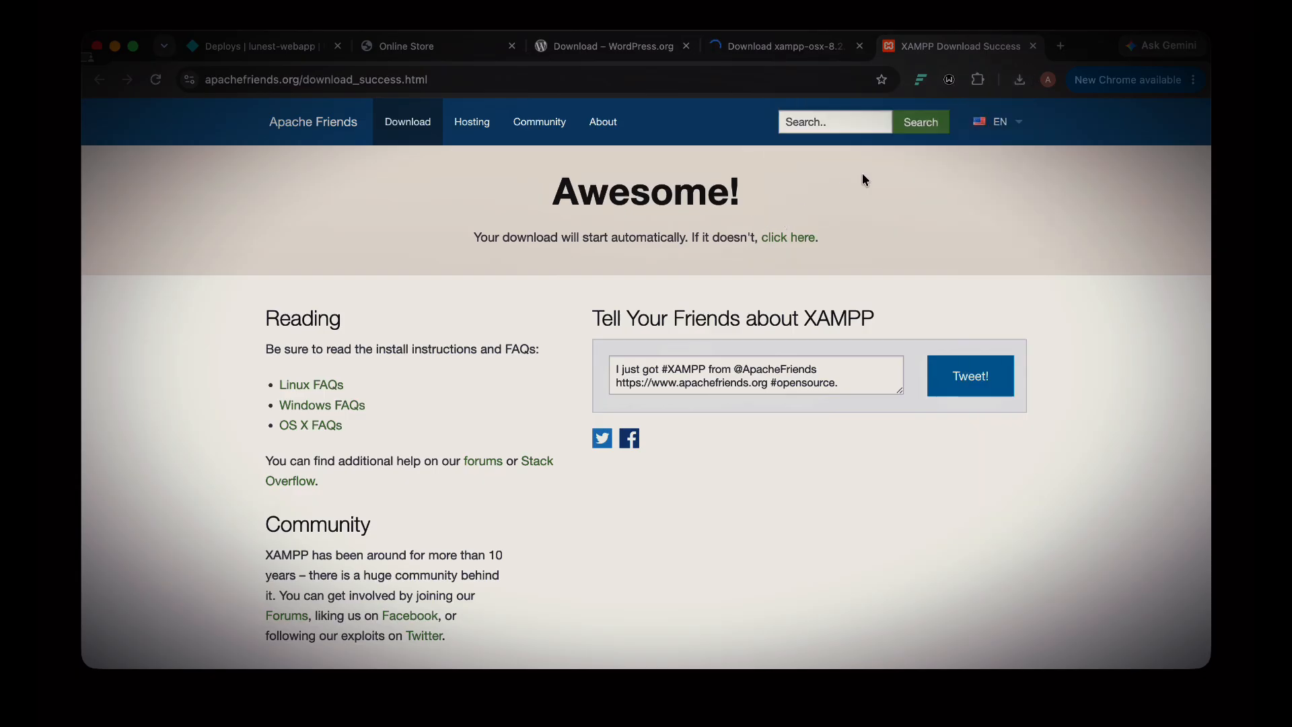
click(1045, 81)
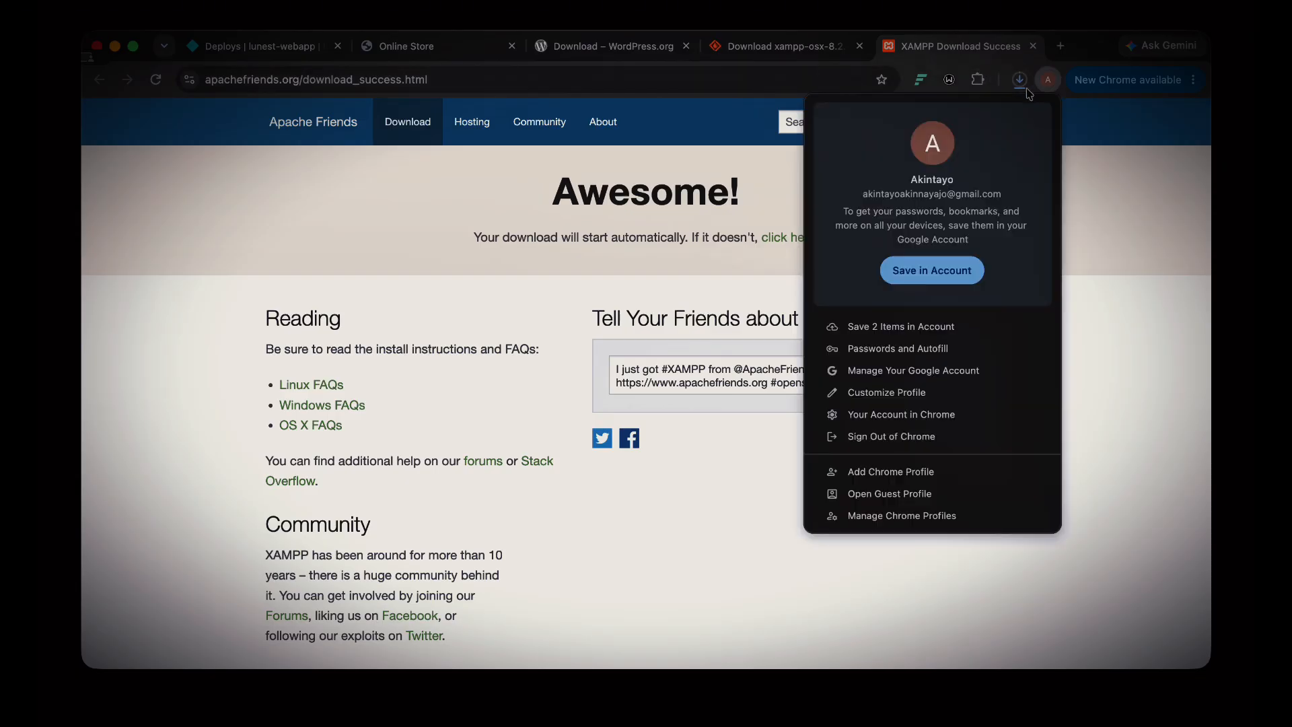
click(1020, 82)
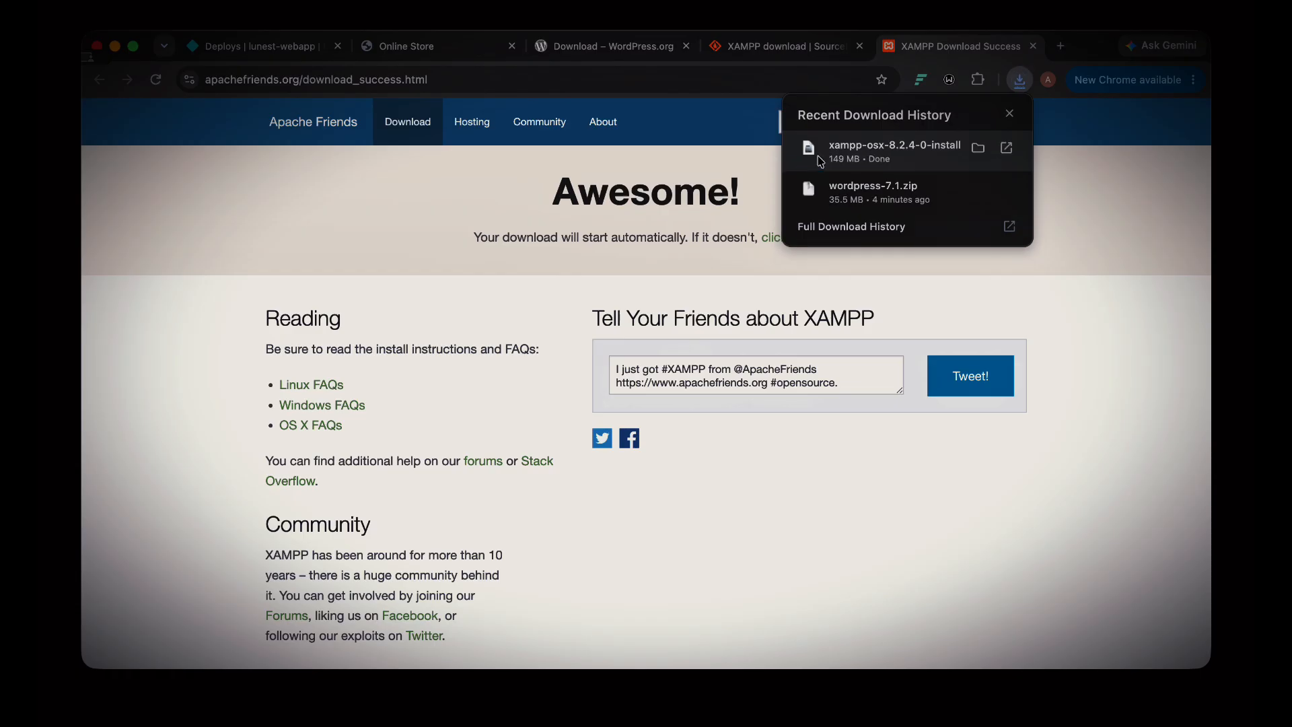
Step: Reveal the downloaded xampp-osx-8.2.4-0 installer in the Downloads folder in Finder
click(979, 150)
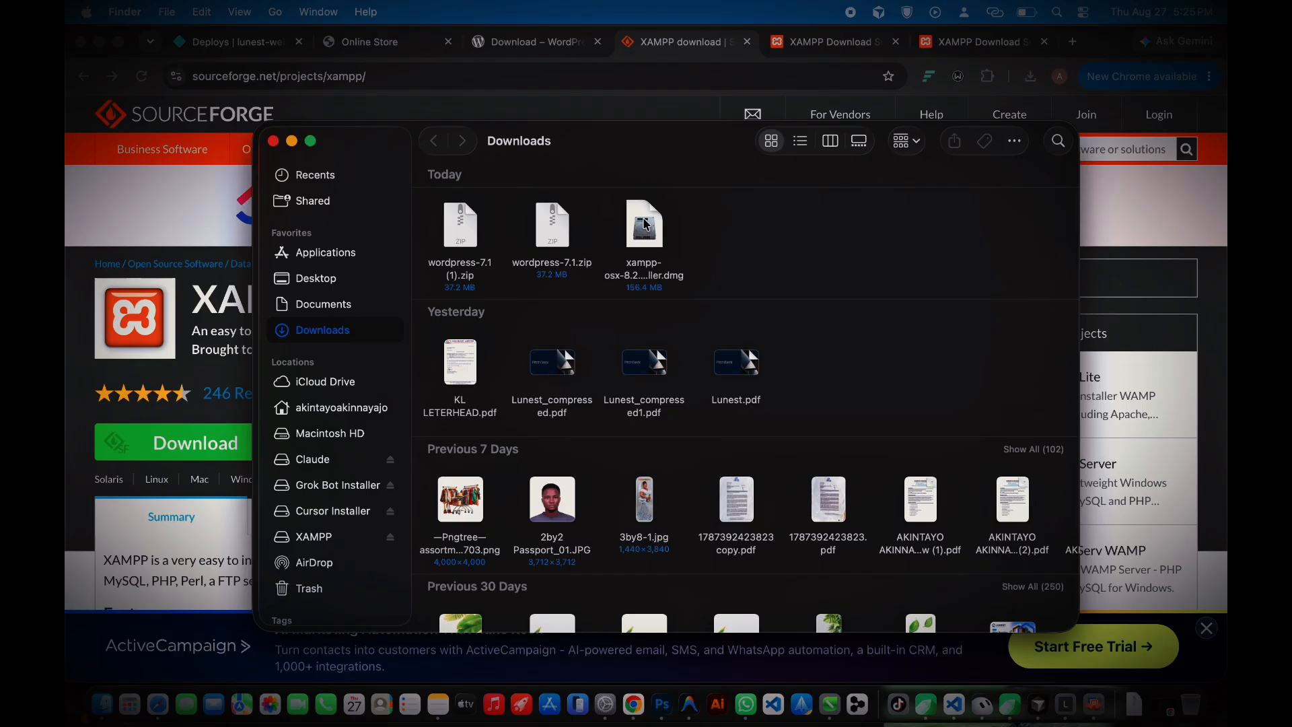
Step: Install XAMPP 8.2.4 from the disk image with Launch XAMPP kept on, then open the application folder
click(644, 224)
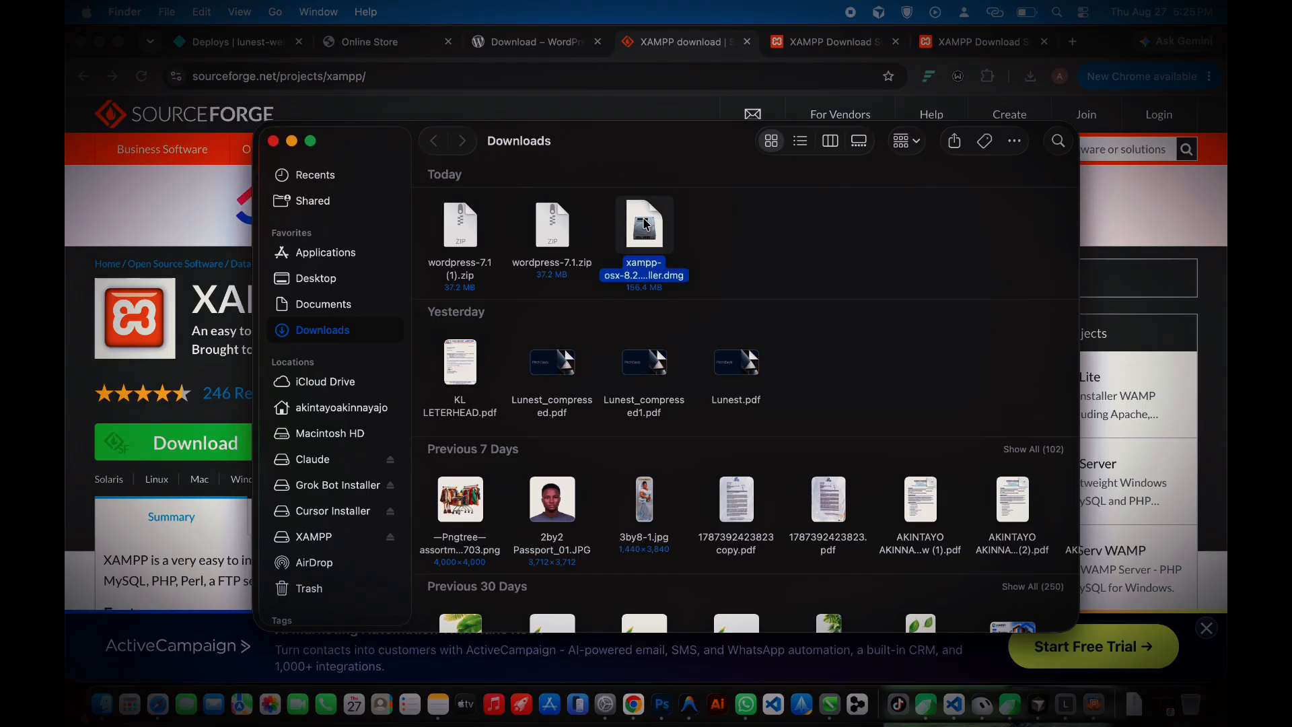
double_click(335, 515)
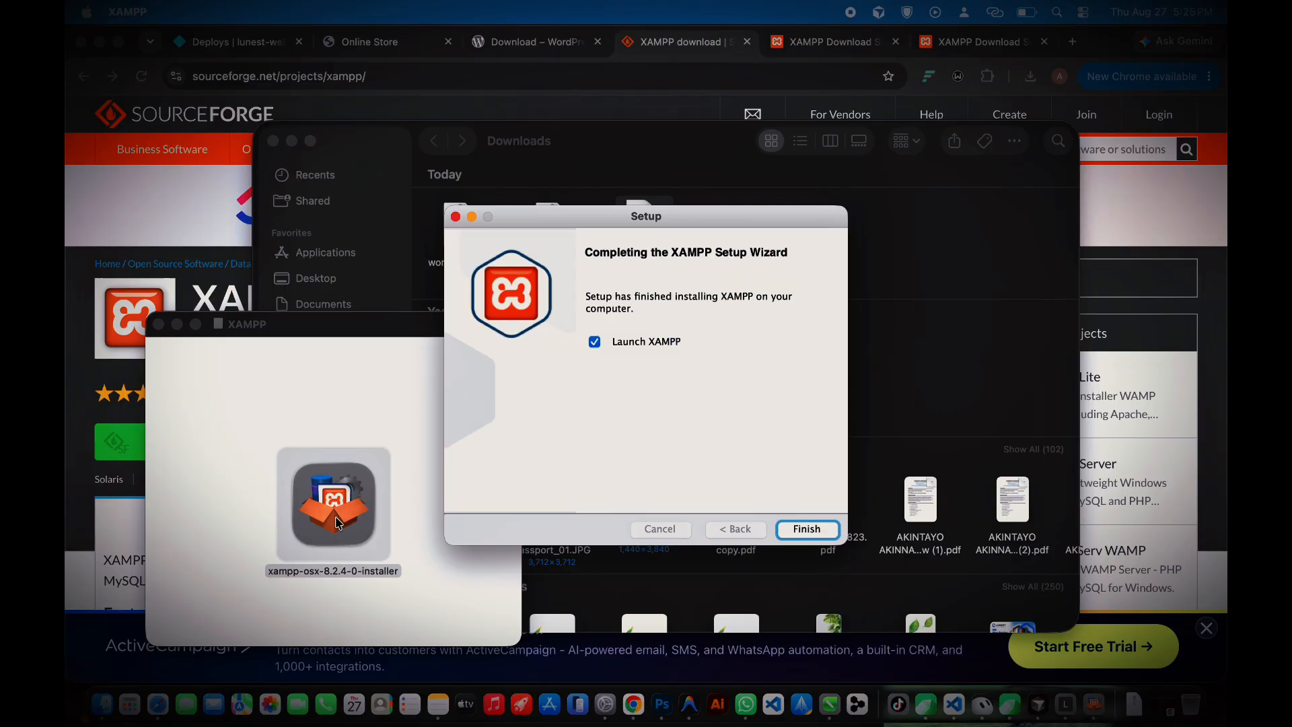
click(642, 345)
click(642, 345)
click(833, 531)
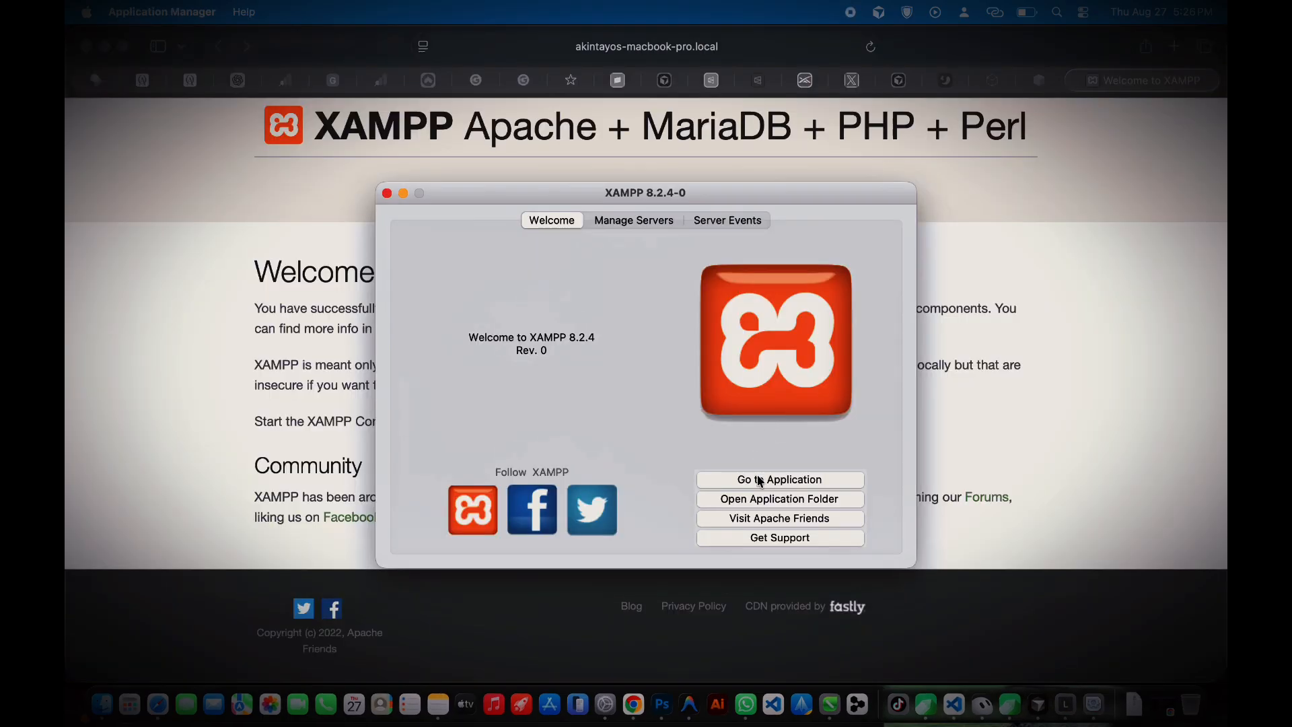
click(766, 499)
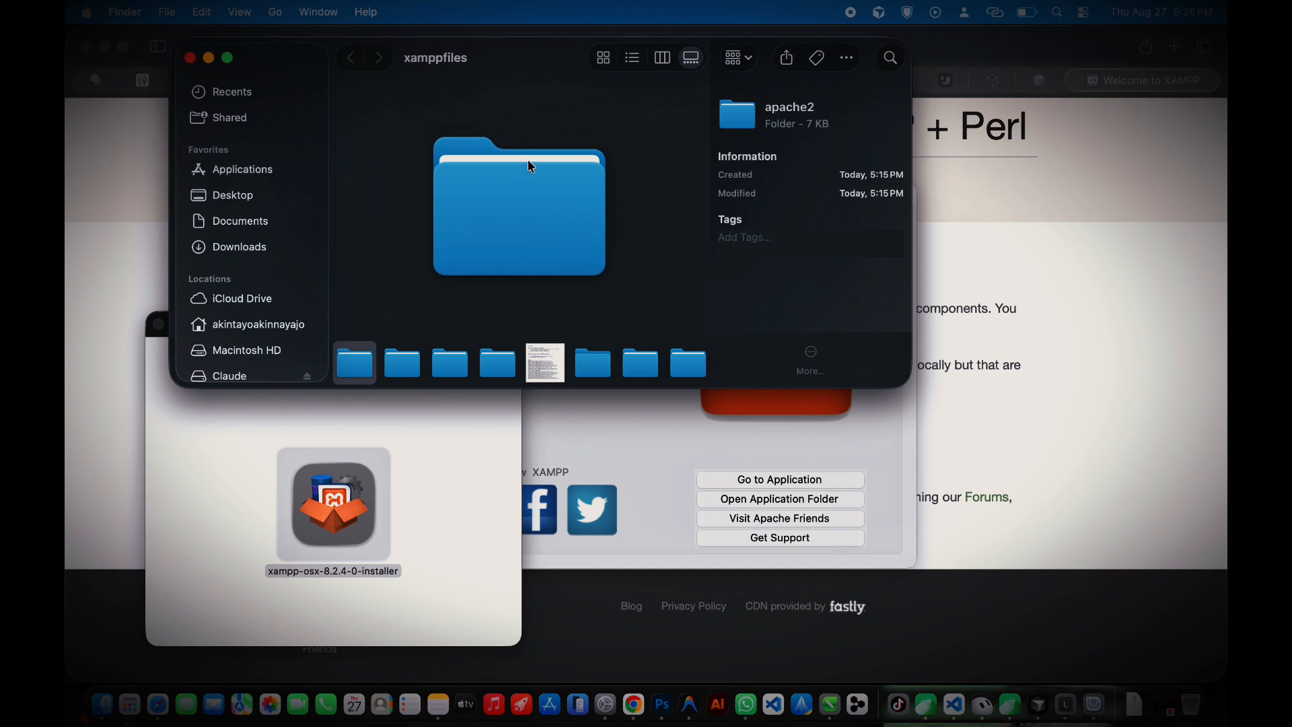
Step: Switch Finder to list view and open the htdocs folder
click(632, 57)
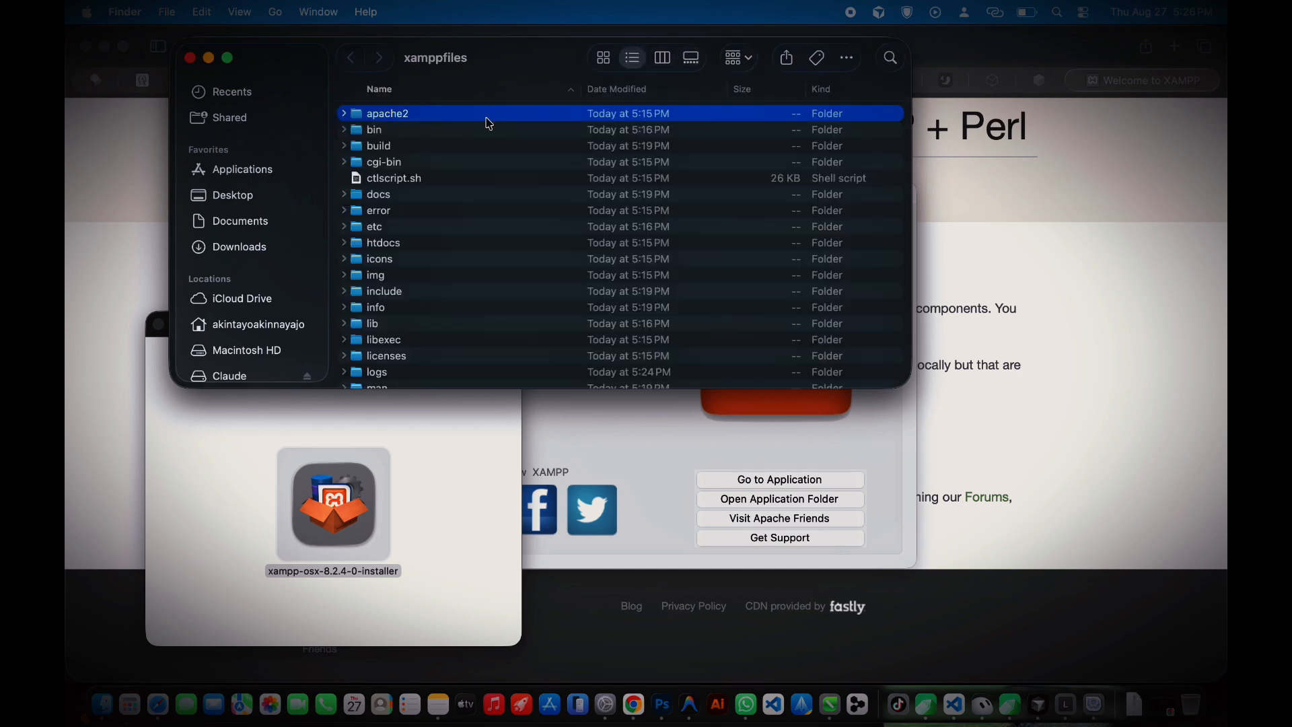
scroll(359, 270, down, 2)
scroll(358, 270, down, 5)
scroll(357, 225, up, 6)
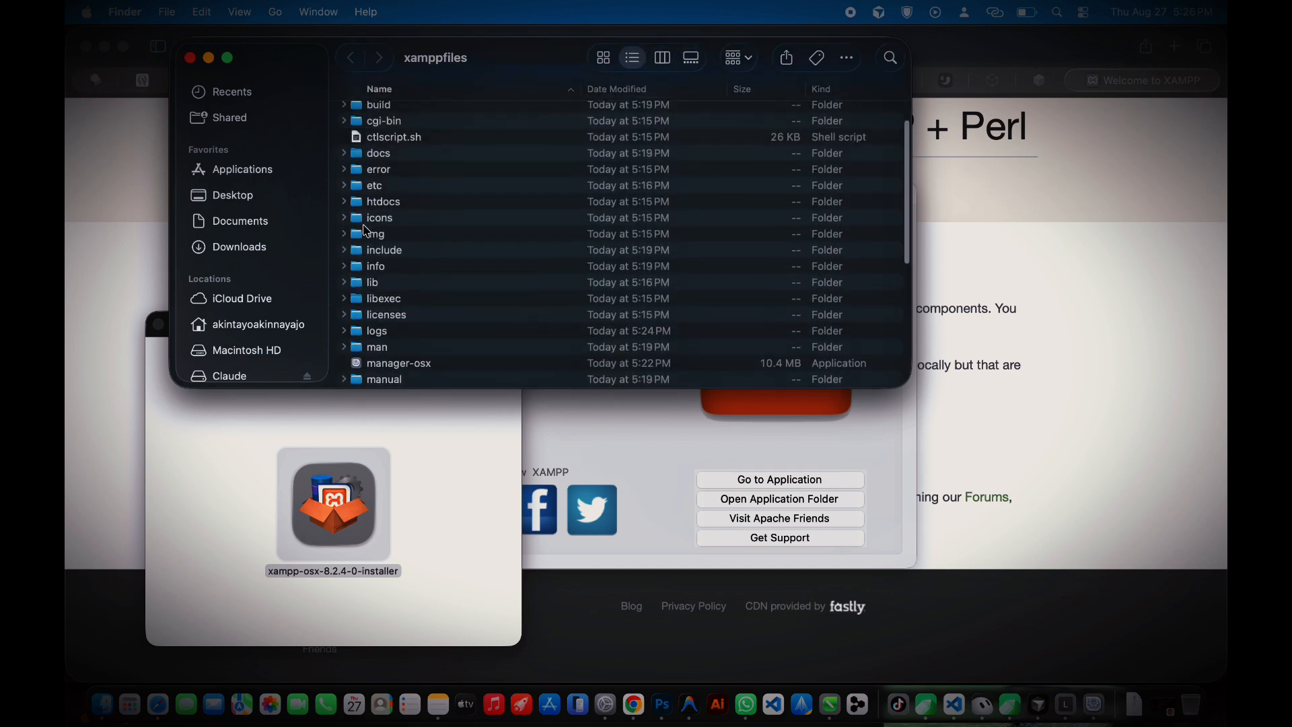
click(344, 217)
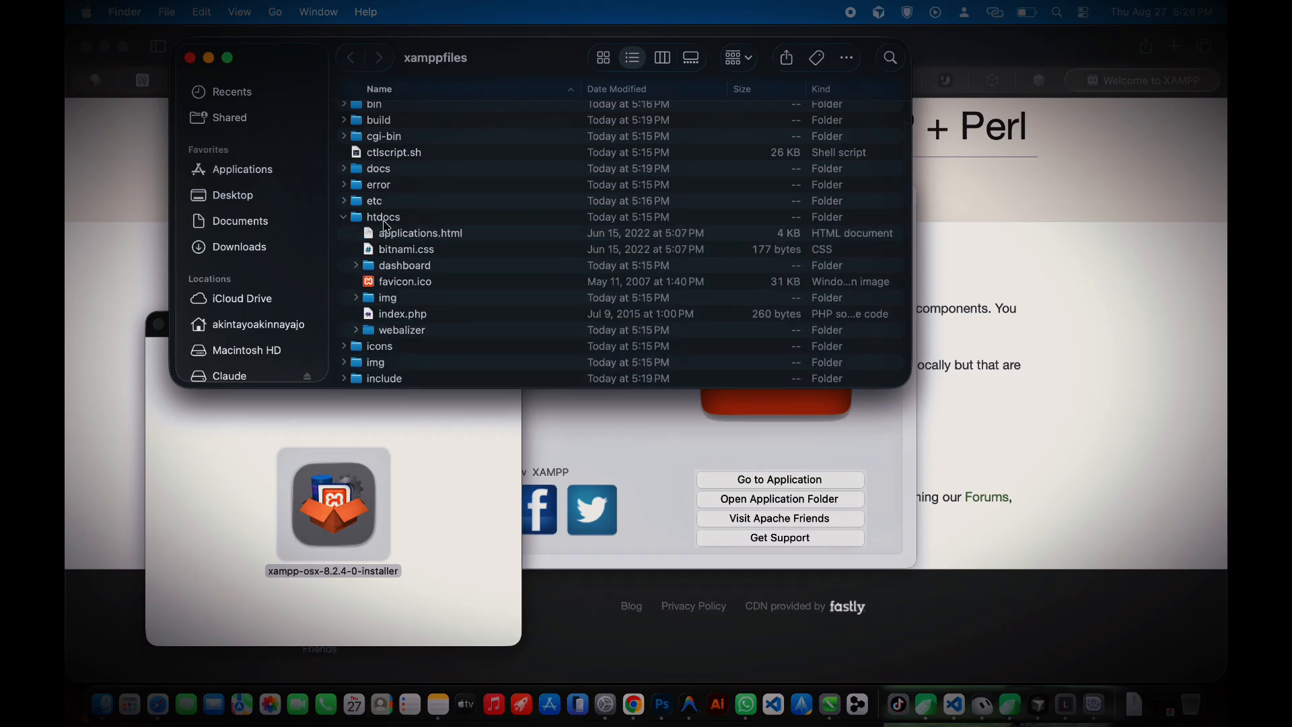
click(386, 223)
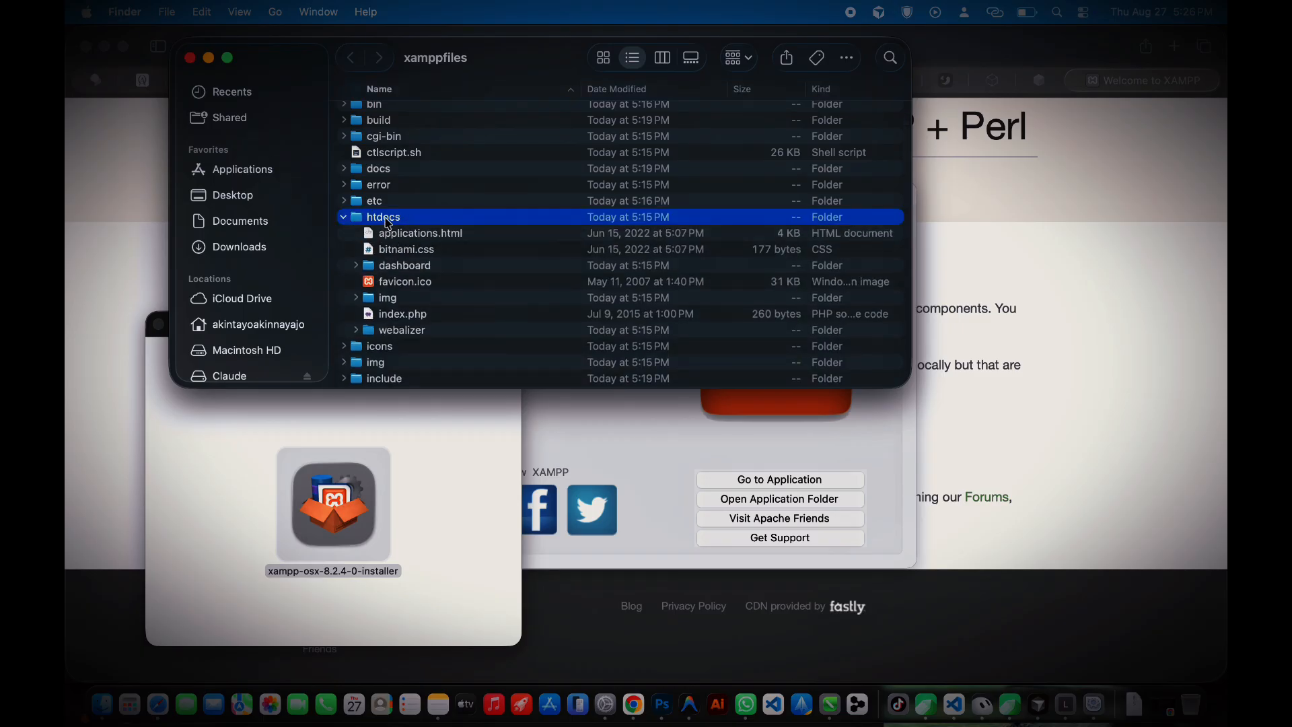
right_click(388, 222)
key(Escape)
double_click(388, 222)
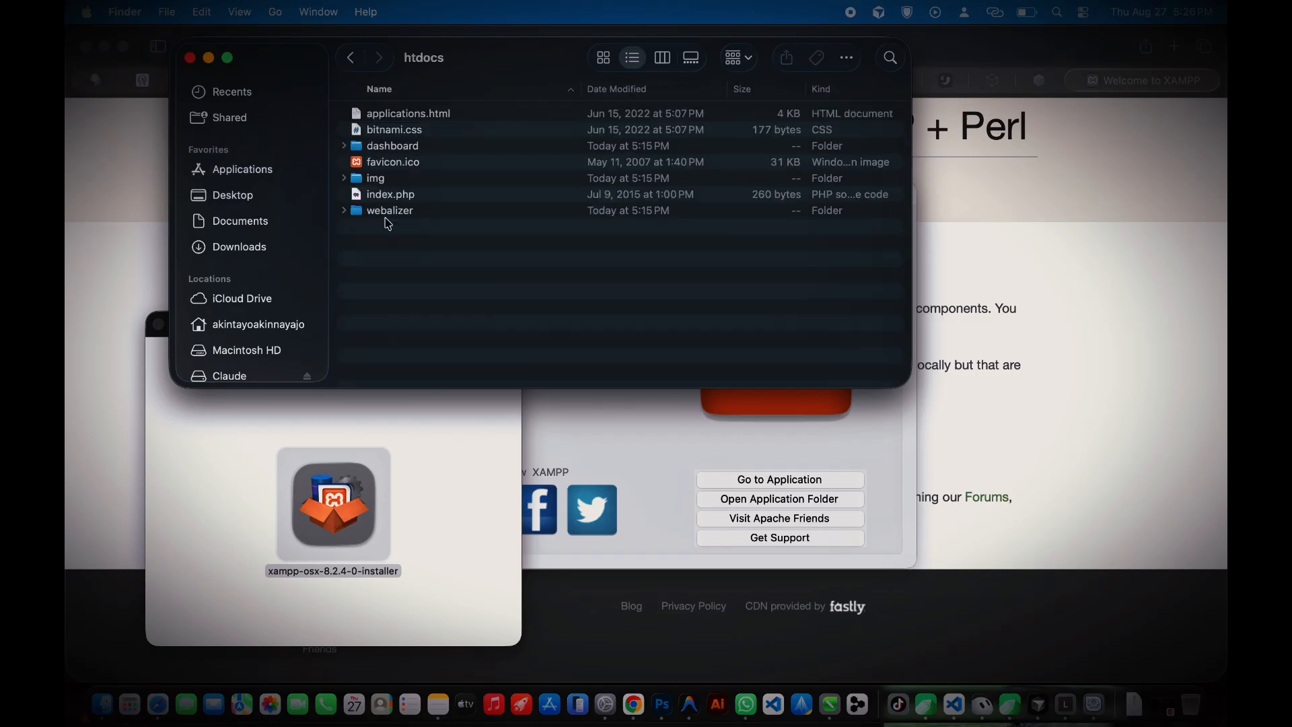
Step: Create a new folder named myfirstwebsite in htdocs and open it
right_click(429, 243)
click(454, 254)
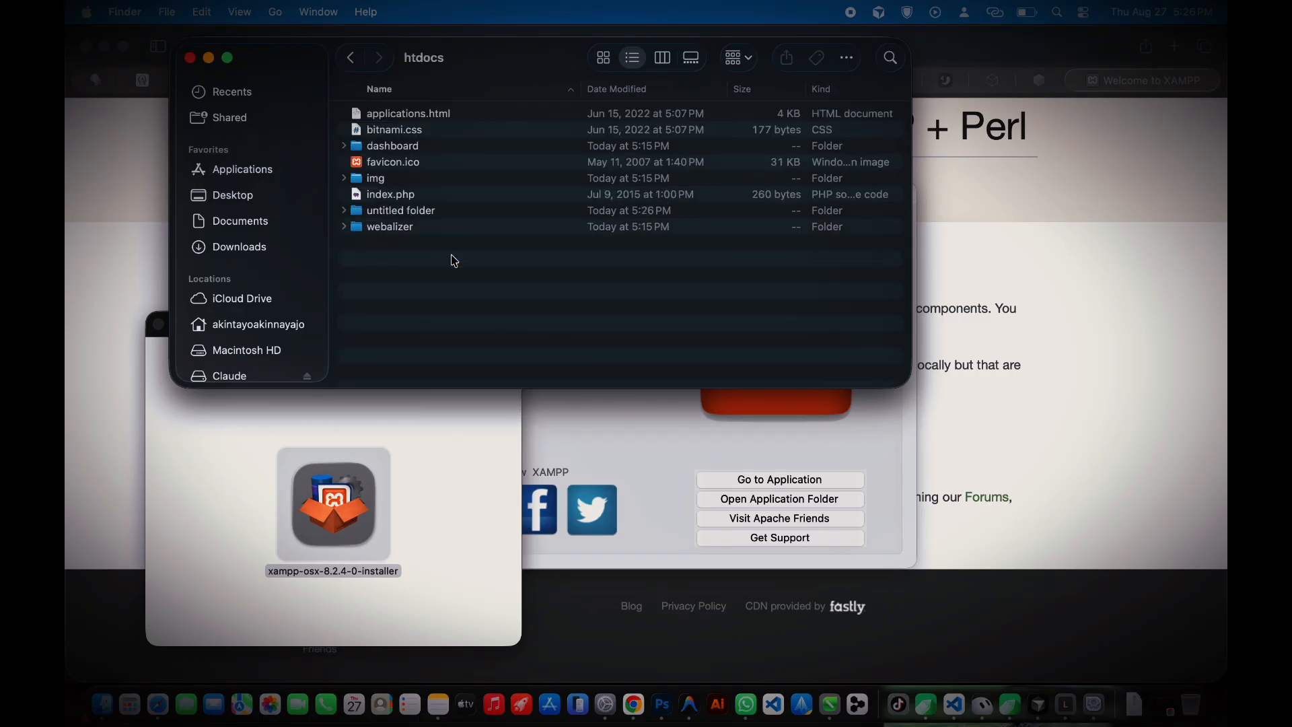
text(my-fir)
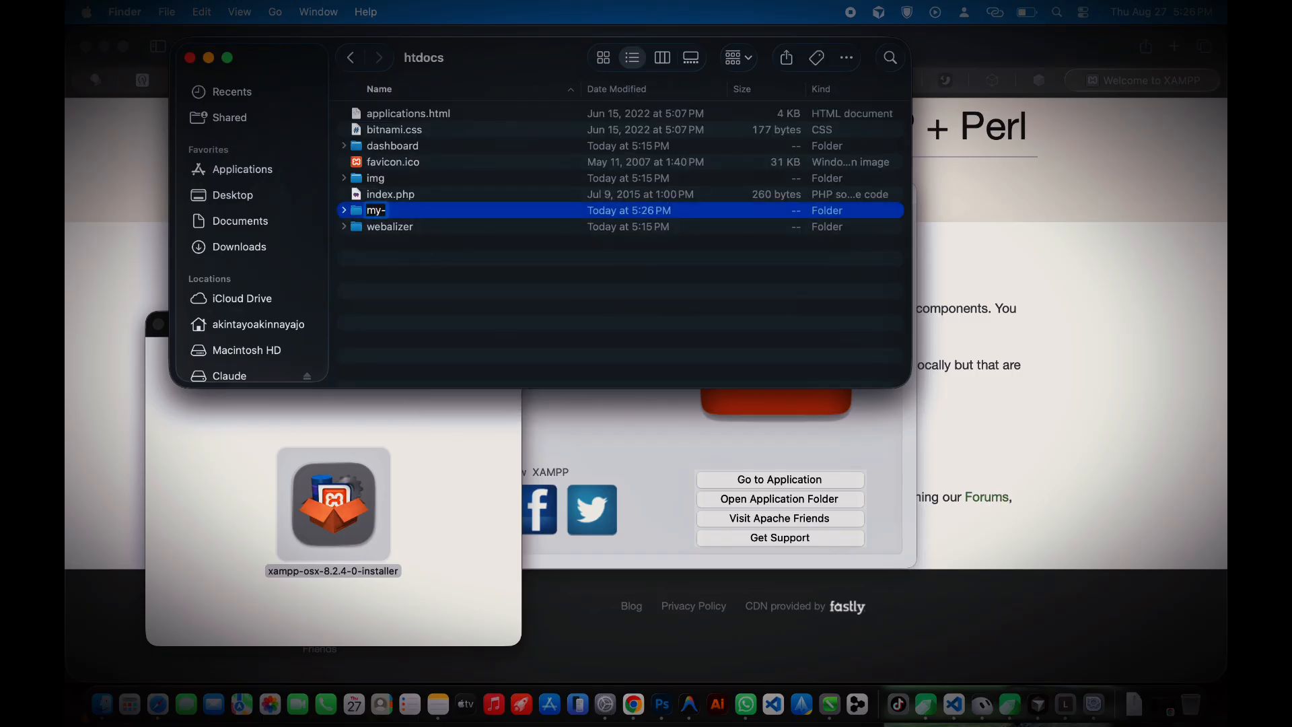
key(BackSpace)
key(BackSpace)
key(BackSpace)
key(BackSpace)
text(firstwebsite)
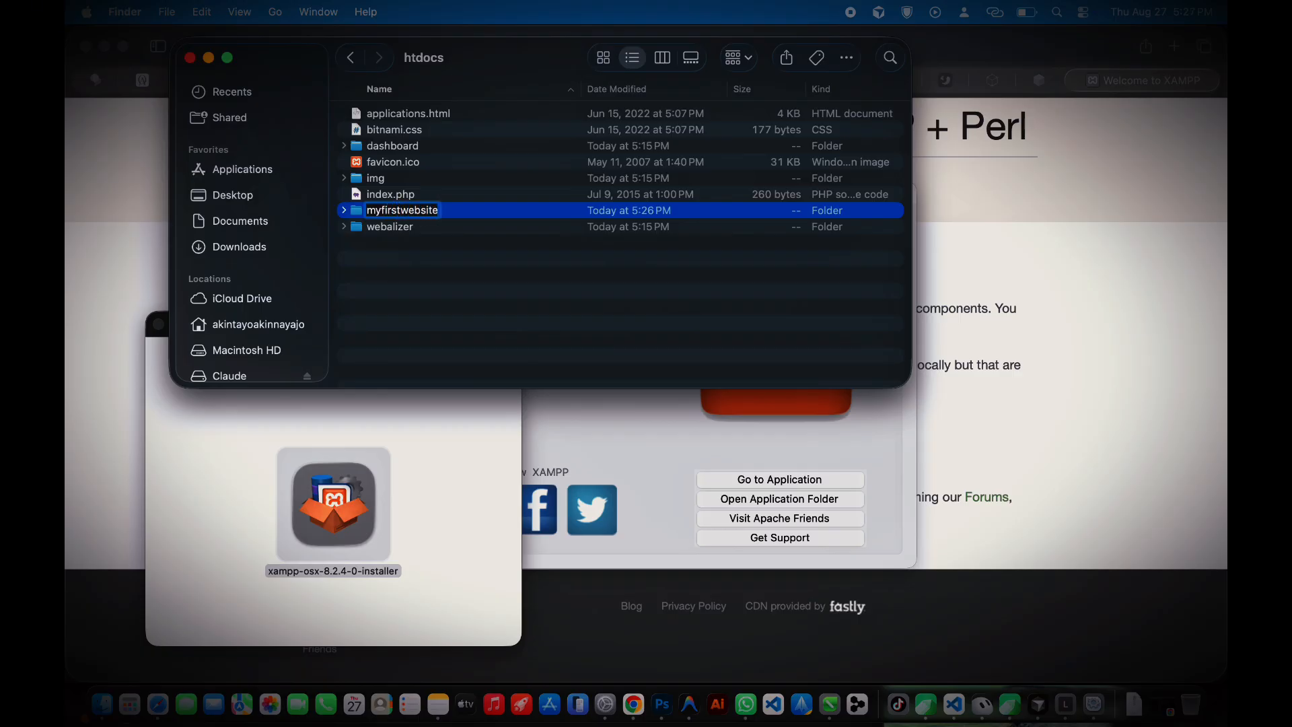
key(Return)
double_click(402, 211)
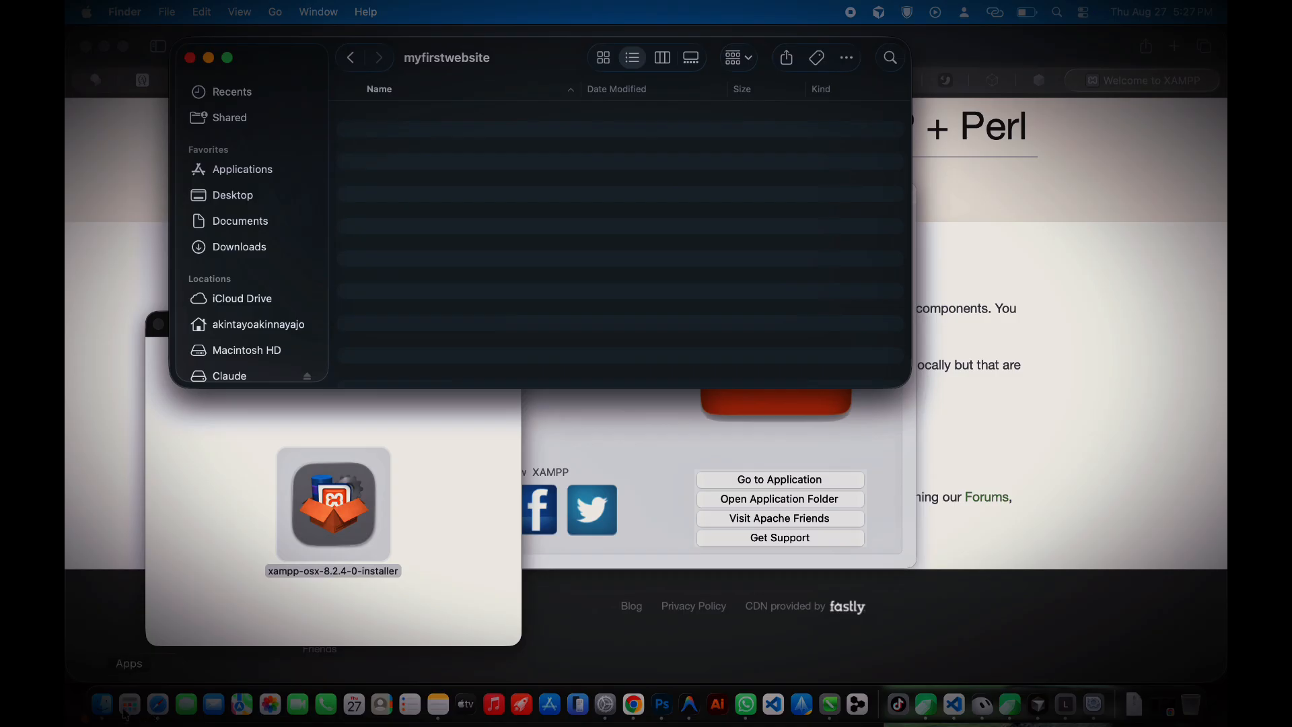
Step: Copy wordpress-7.1 (1).zip from the Downloads folder in a new Finder window
right_click(100, 706)
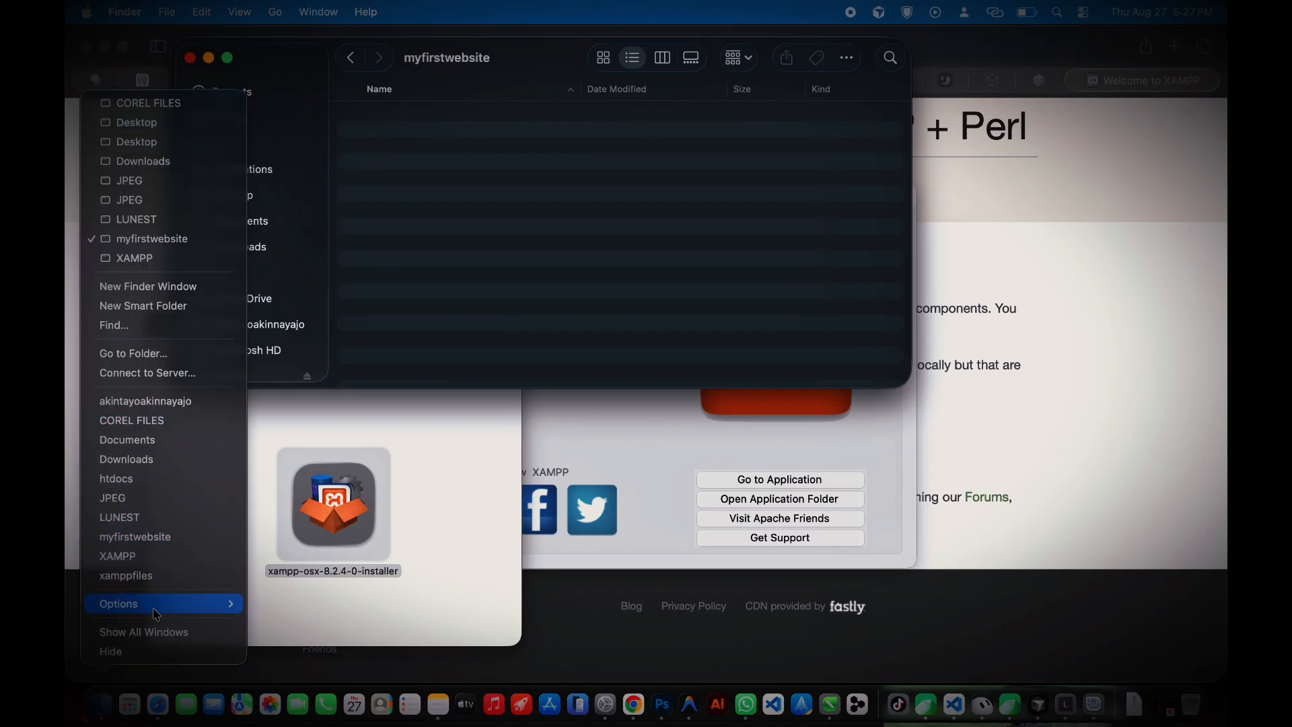
click(176, 293)
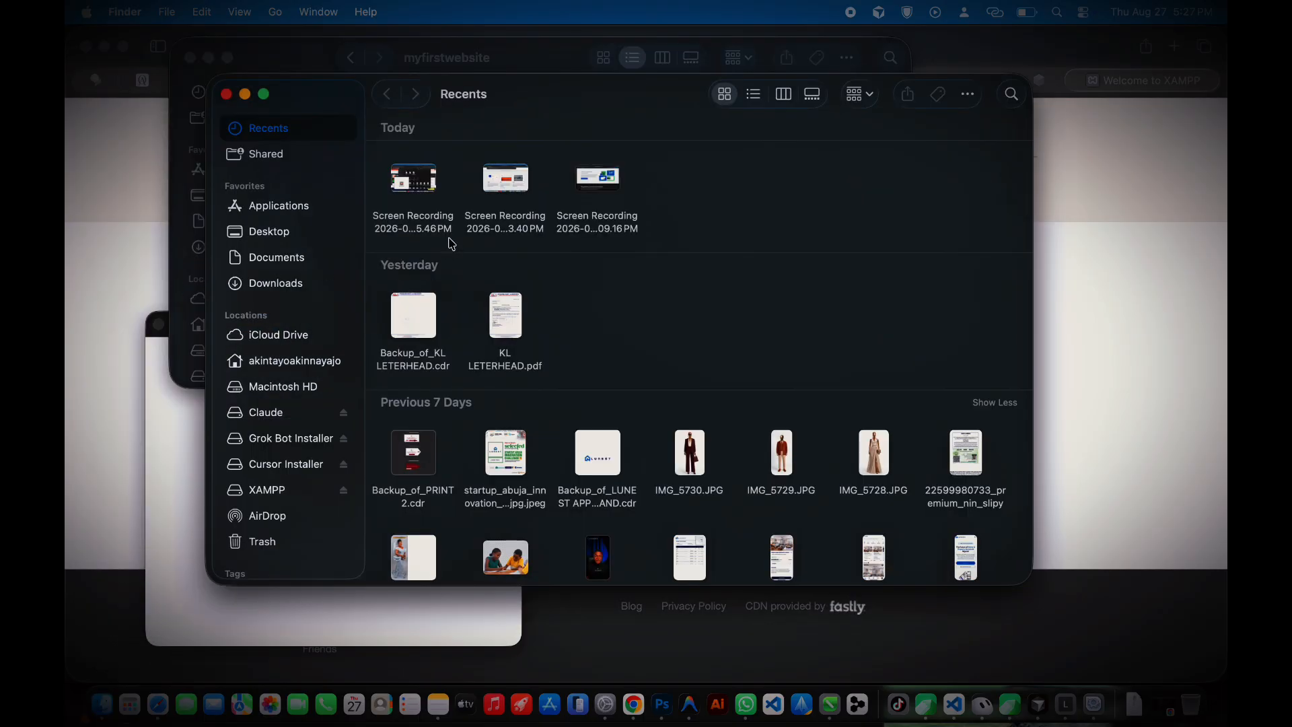
click(282, 289)
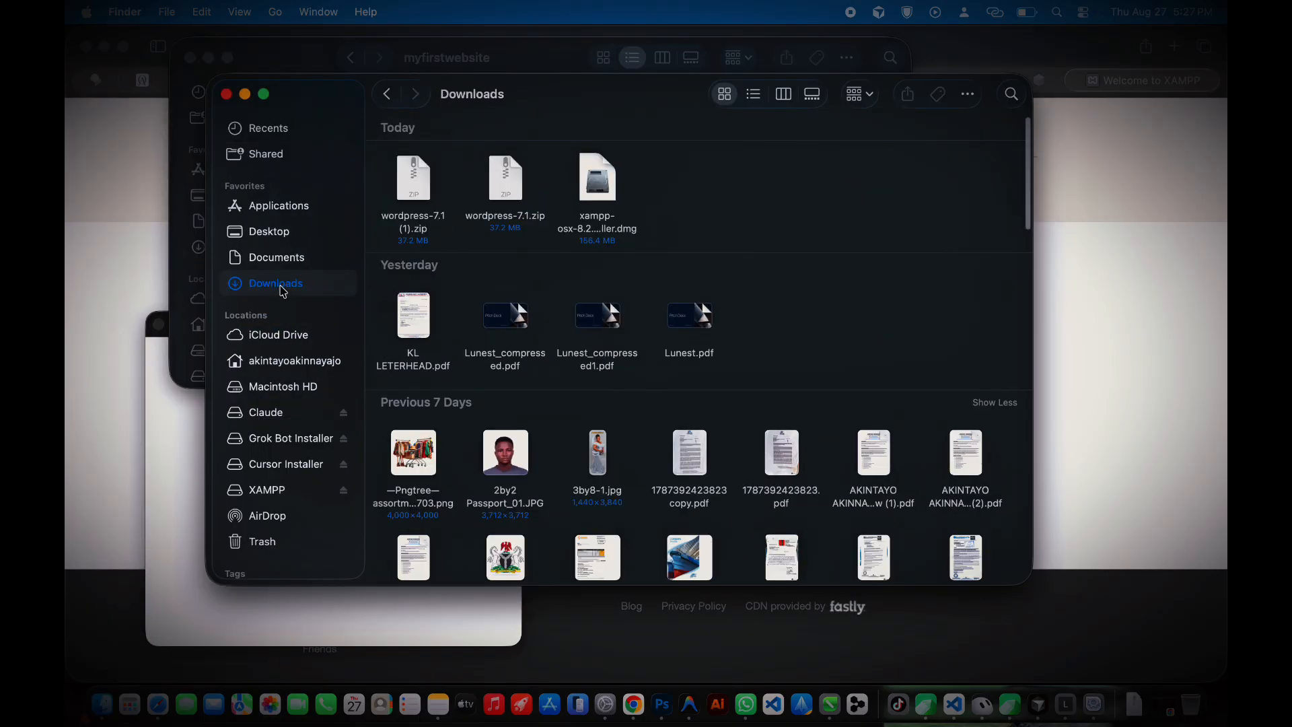
click(412, 177)
right_click(410, 176)
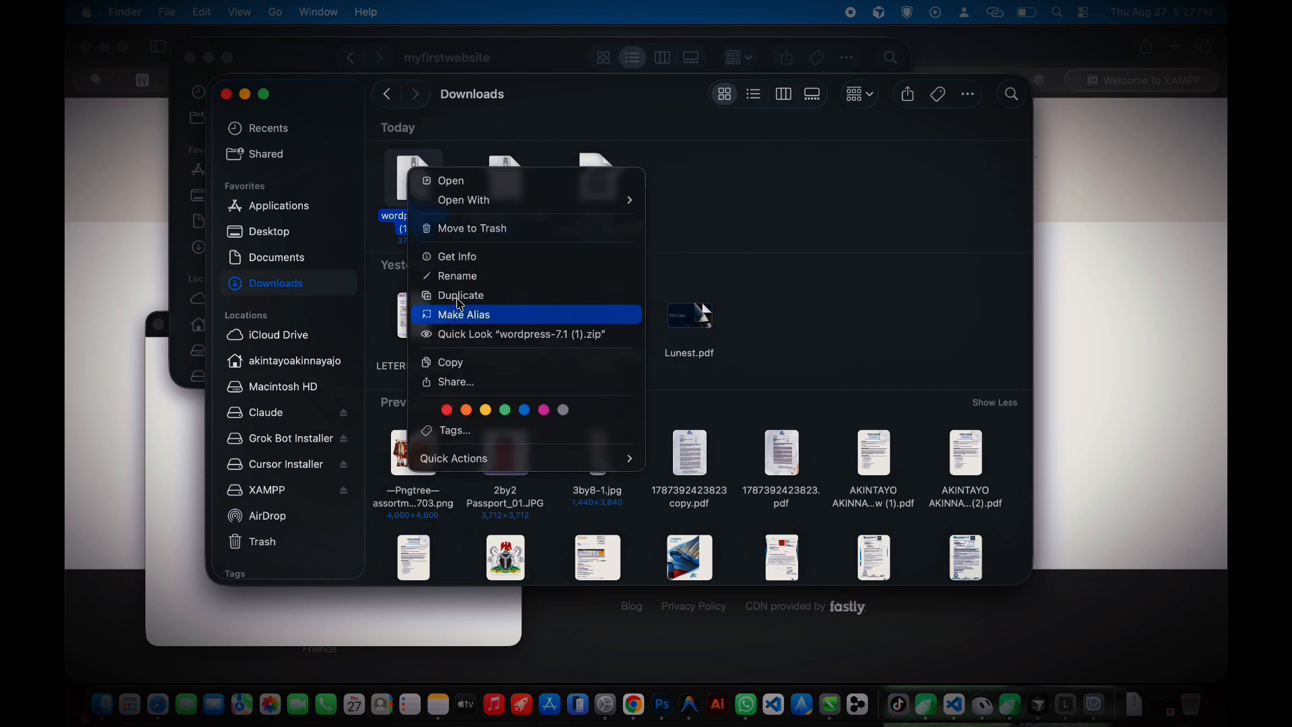
click(447, 362)
Step: Paste the WordPress zip into myfirstwebsite and extract it
click(493, 52)
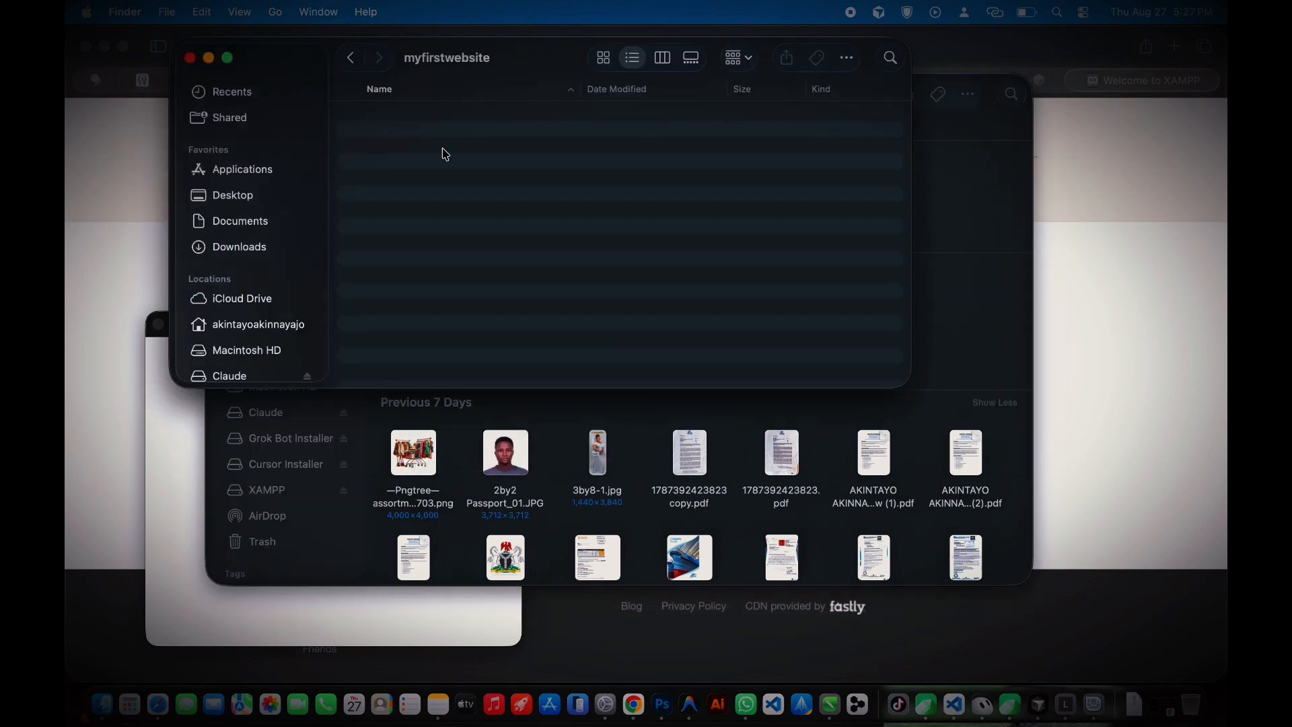
right_click(442, 154)
click(478, 181)
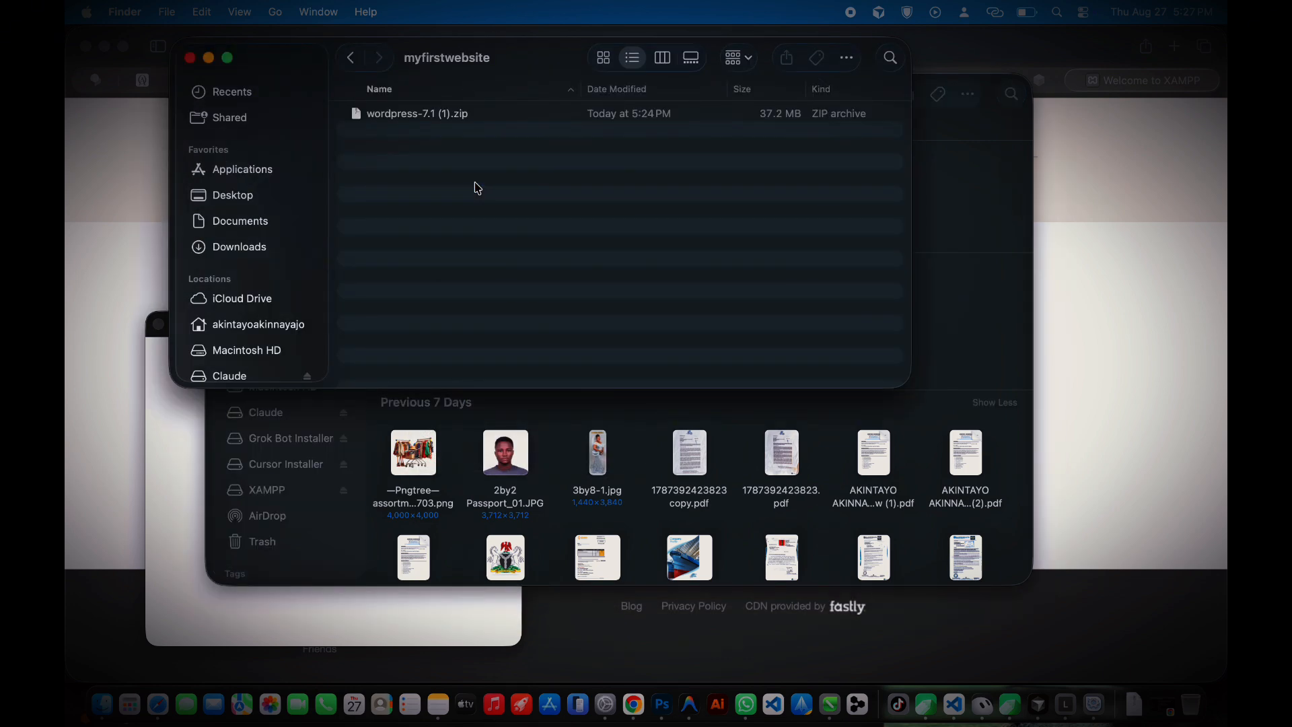
double_click(438, 120)
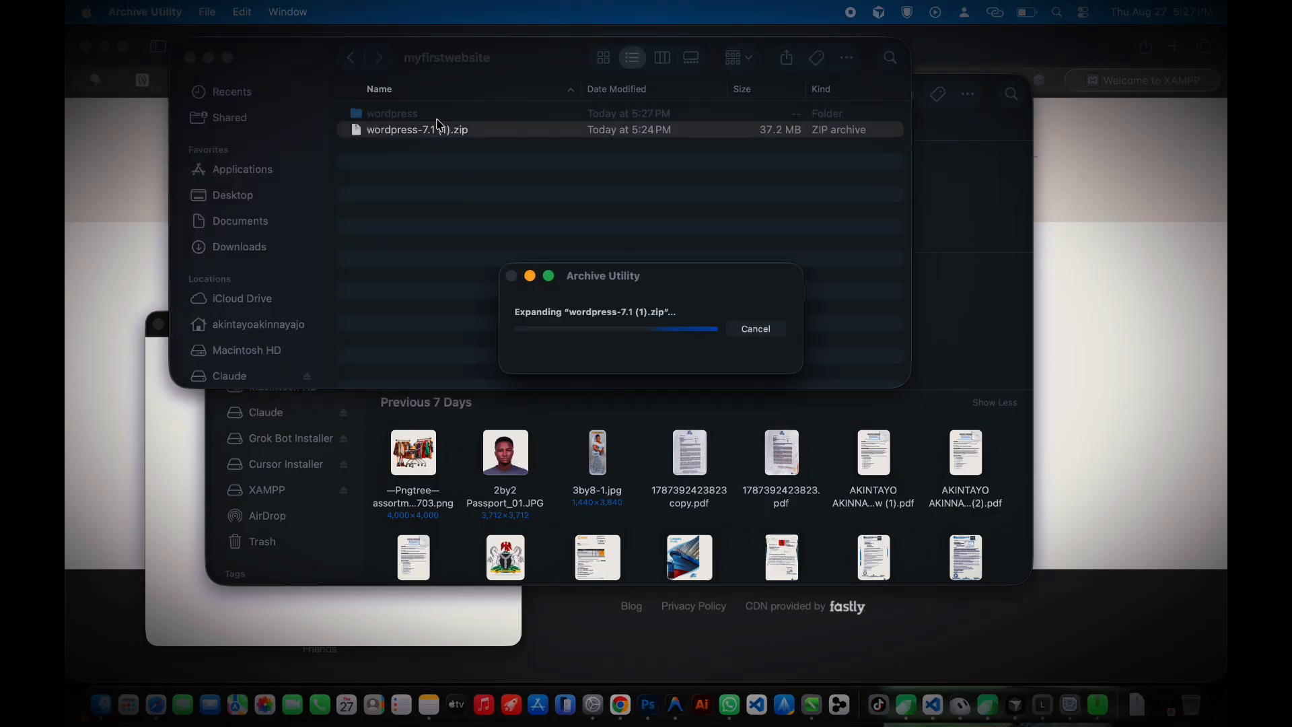
Step: Open the extracted wordpress folder and select all its files
click(397, 119)
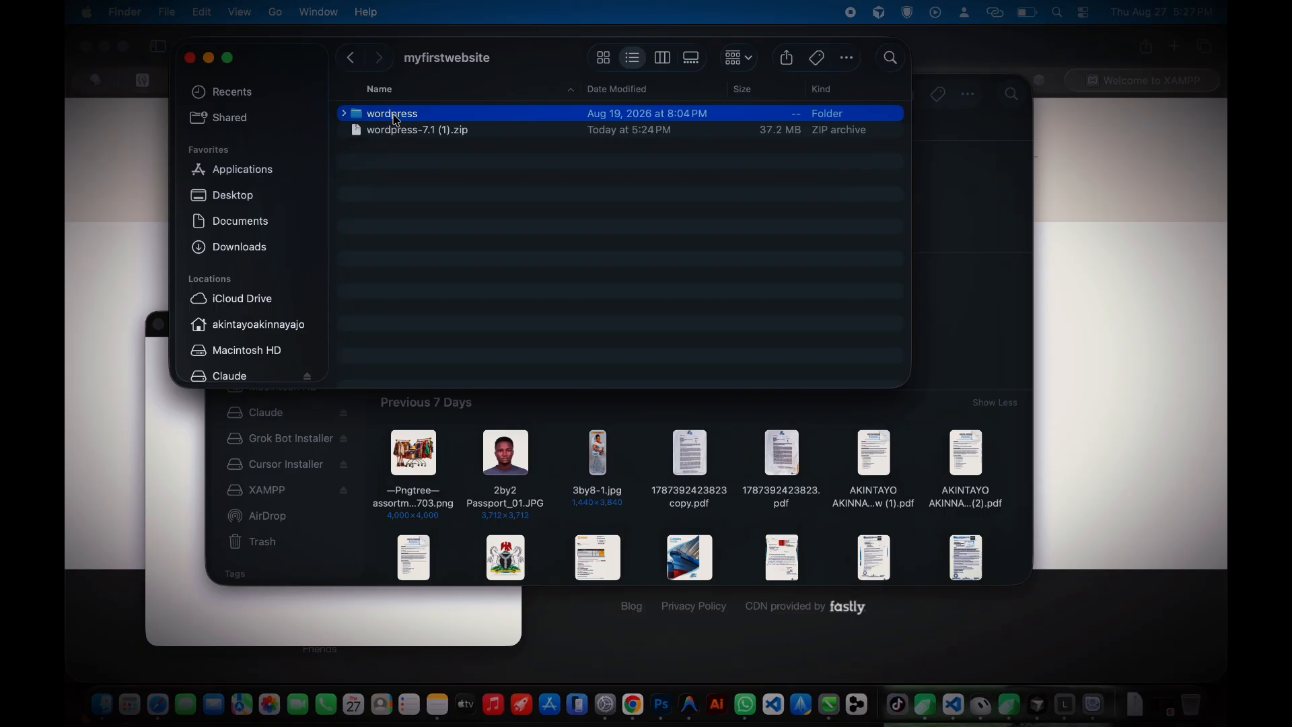
double_click(397, 115)
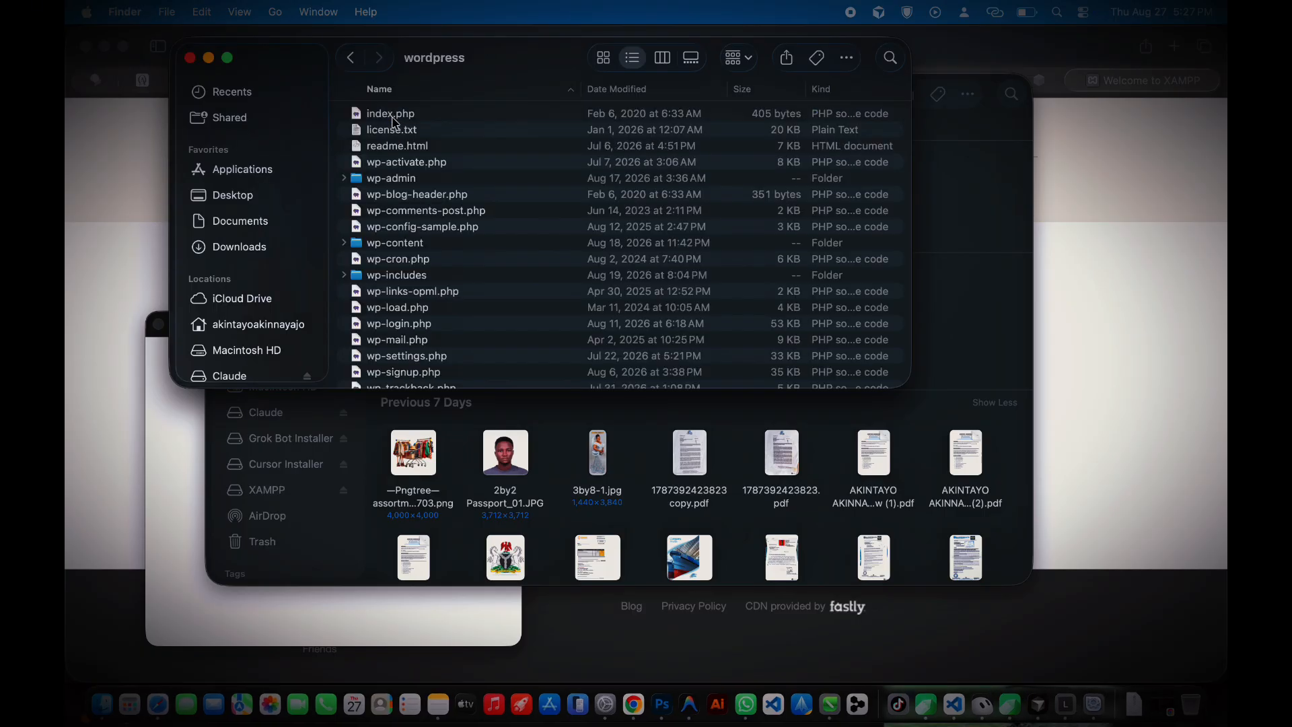
scroll(377, 195, down, 3)
scroll(372, 243, up, 3)
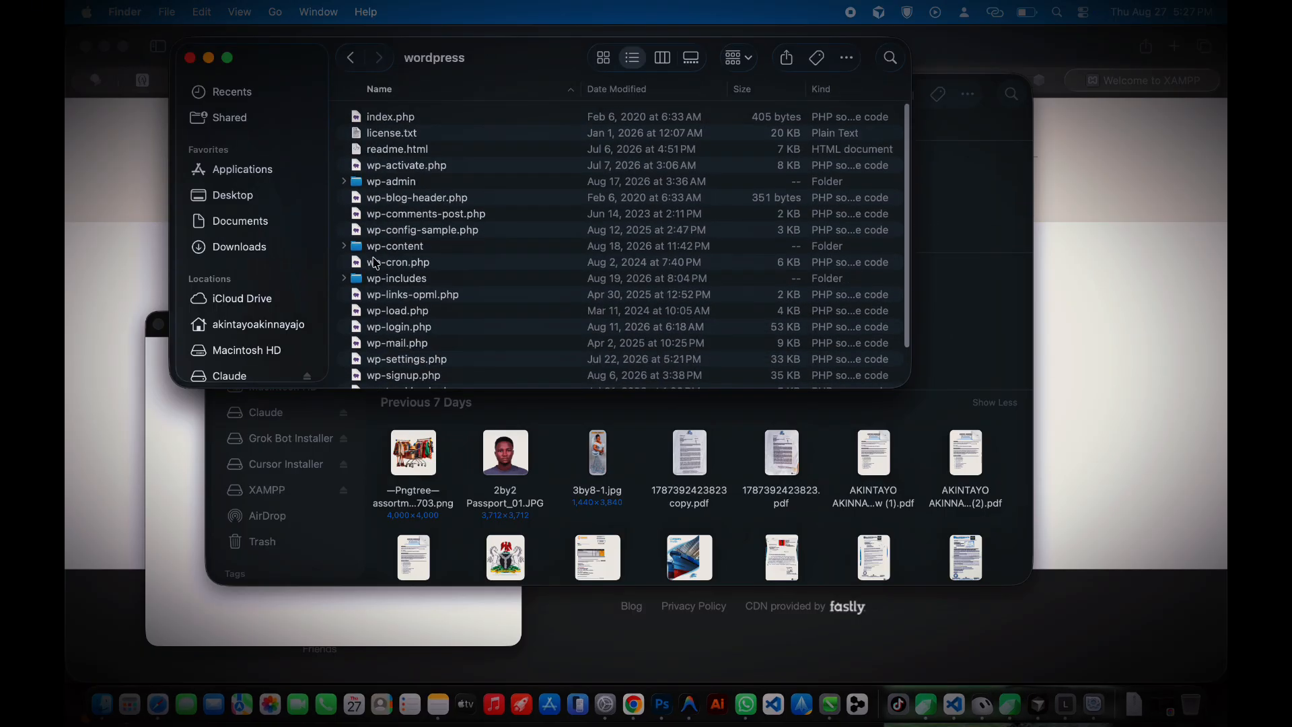
click(367, 179)
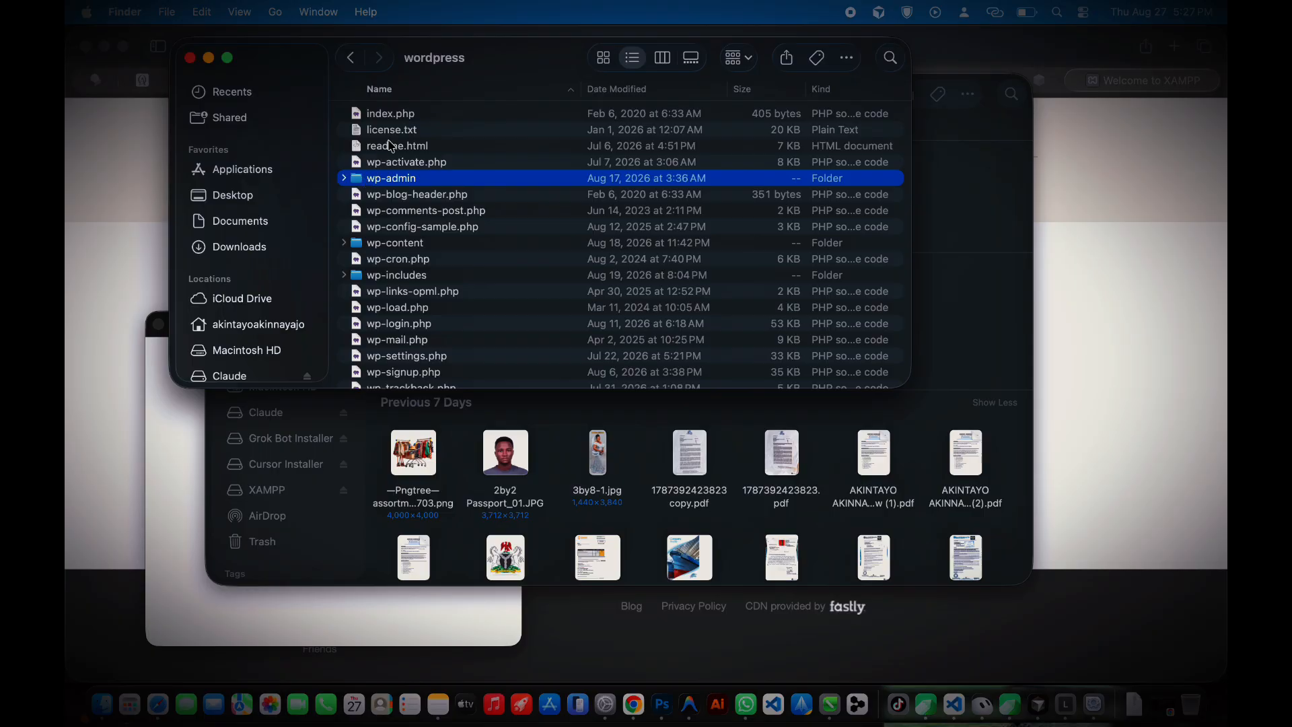
key(super+a)
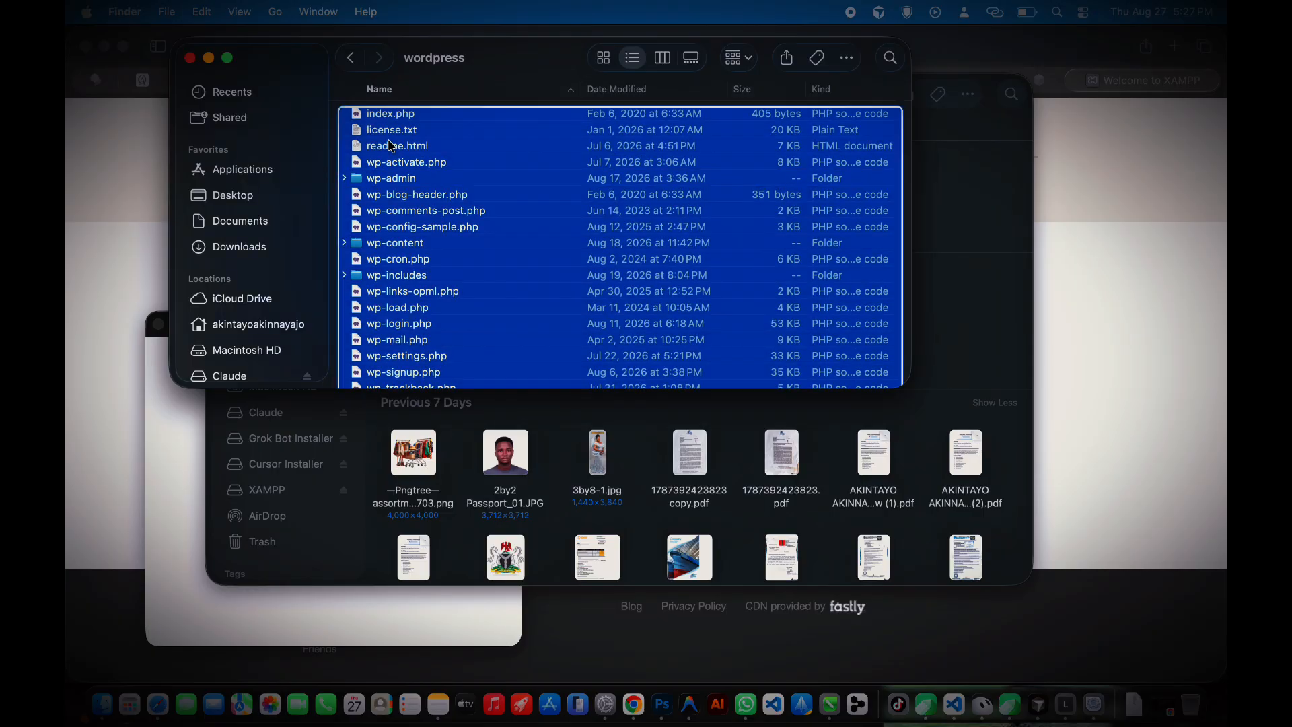
right_click(391, 146)
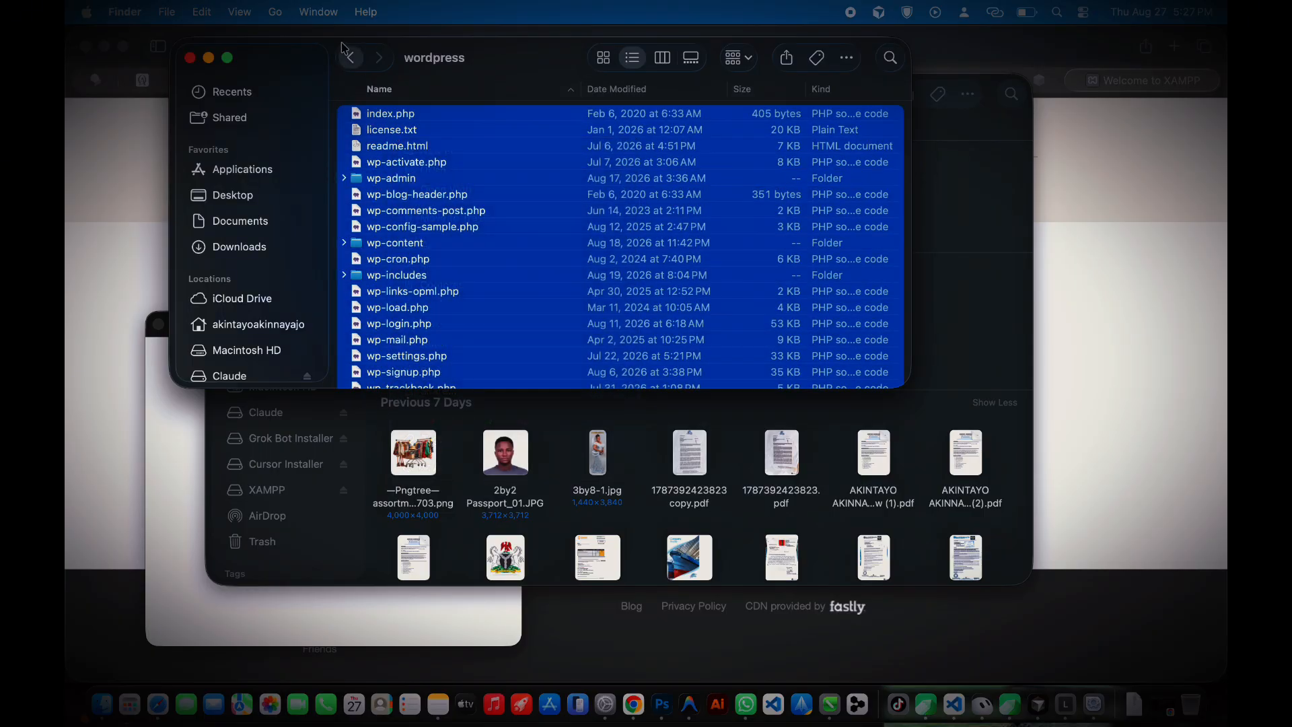
Step: Move the 19 WordPress files, index.php through xmlrpc.php, up into myfirstwebsite
click(350, 58)
click(344, 113)
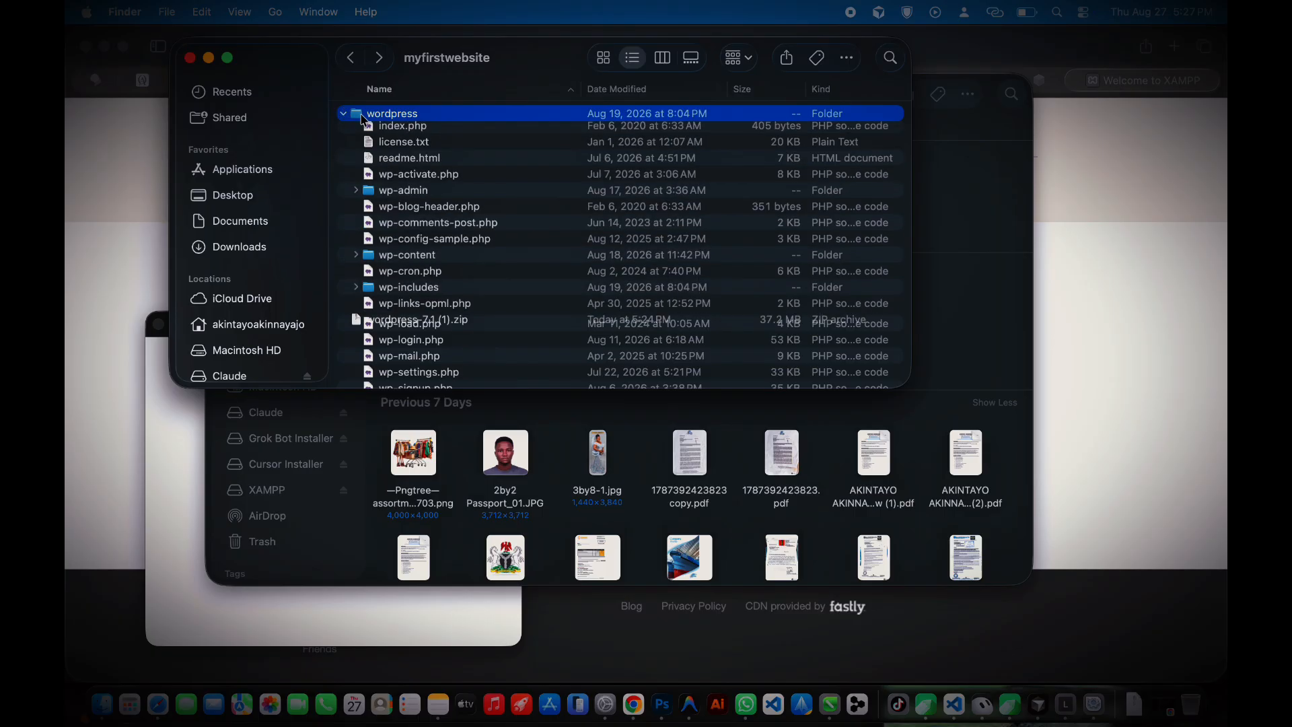
click(394, 141)
click(391, 127)
scroll(393, 135, down, 2)
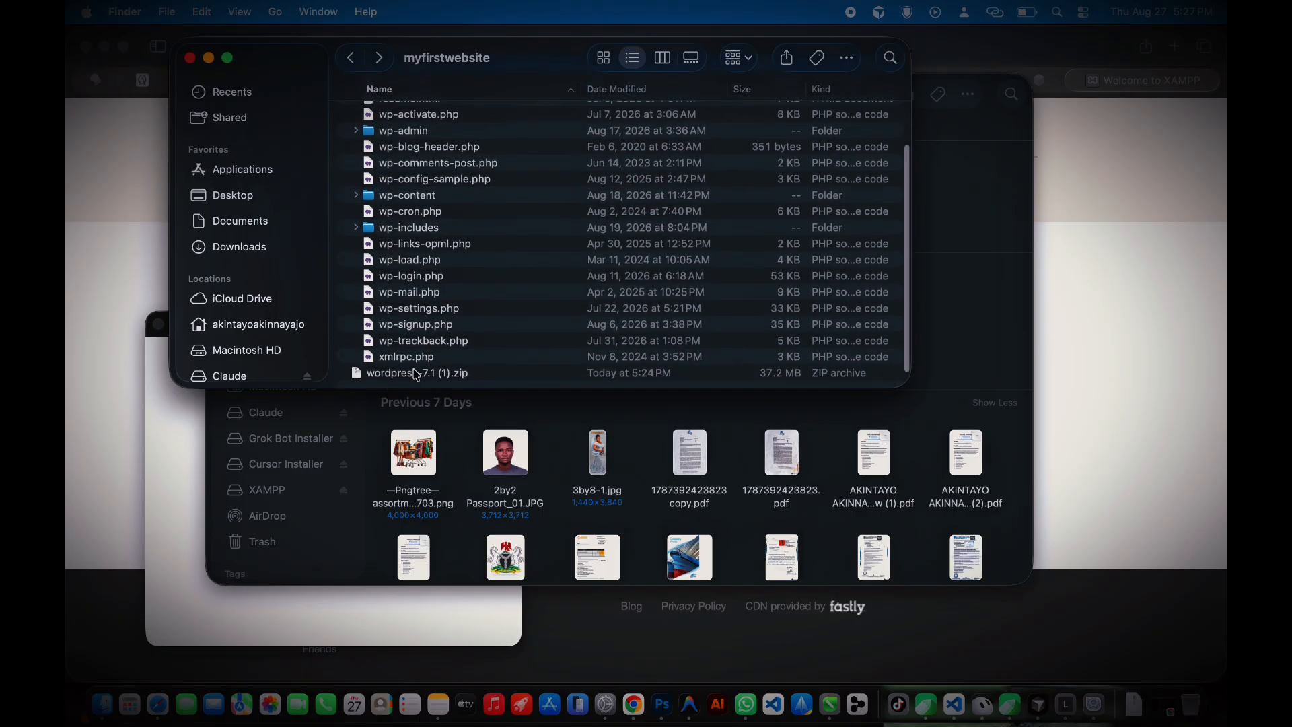
shift+click(410, 357)
drag(411, 357, 386, 382)
scroll(402, 317, up, 2)
Step: Trash the leftover wordpress folder and bring up the XAMPP welcome page
click(379, 168)
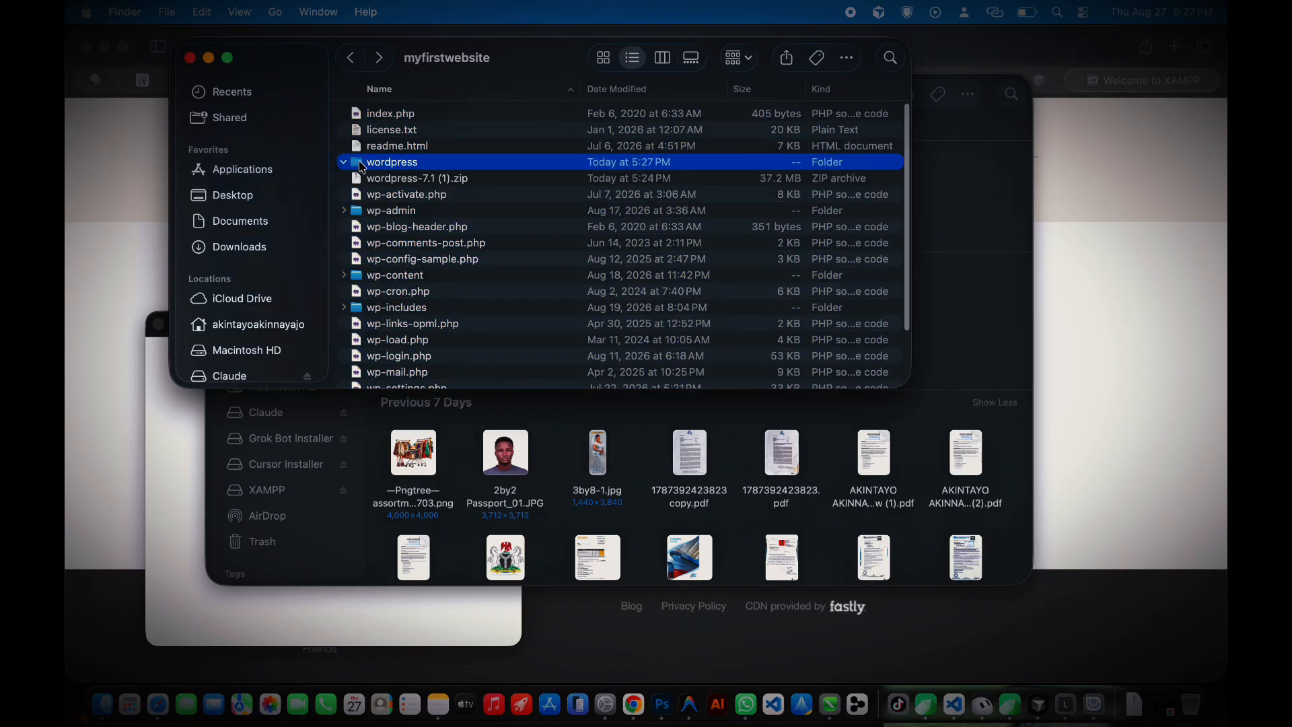
click(344, 164)
right_click(372, 166)
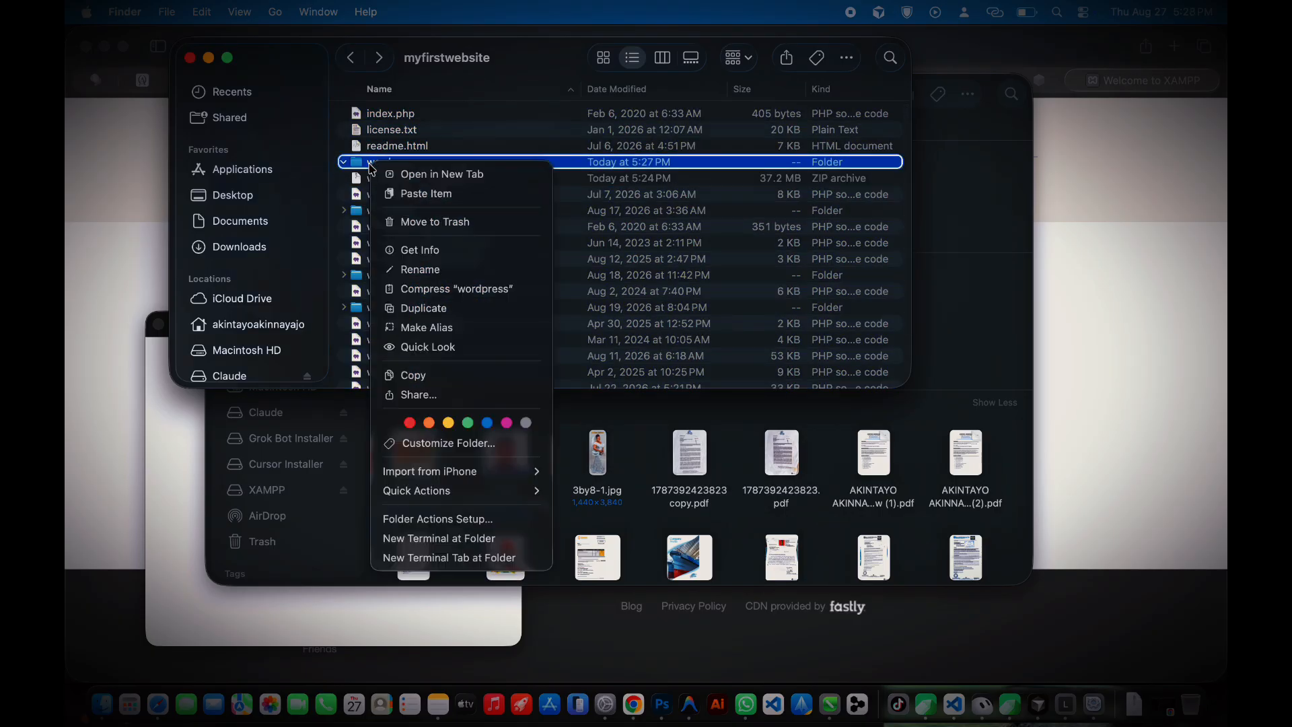
click(412, 221)
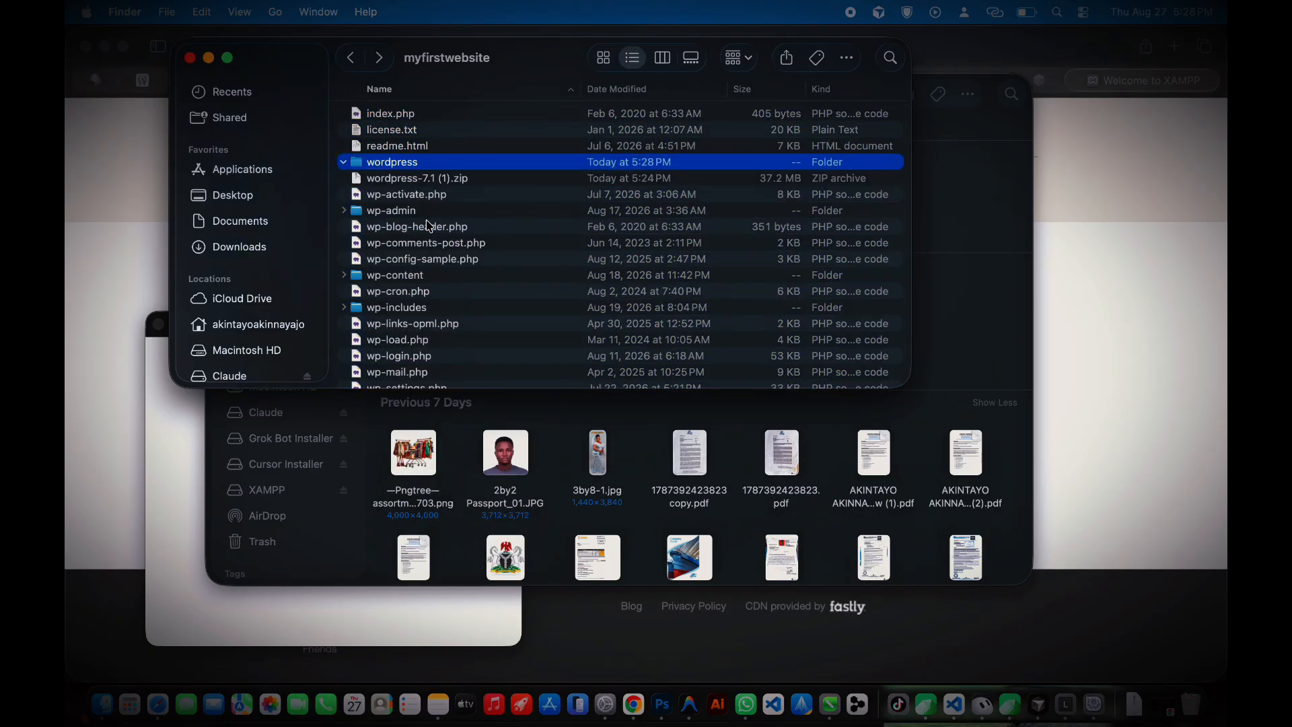
scroll(394, 215, down, 3)
scroll(396, 195, up, 3)
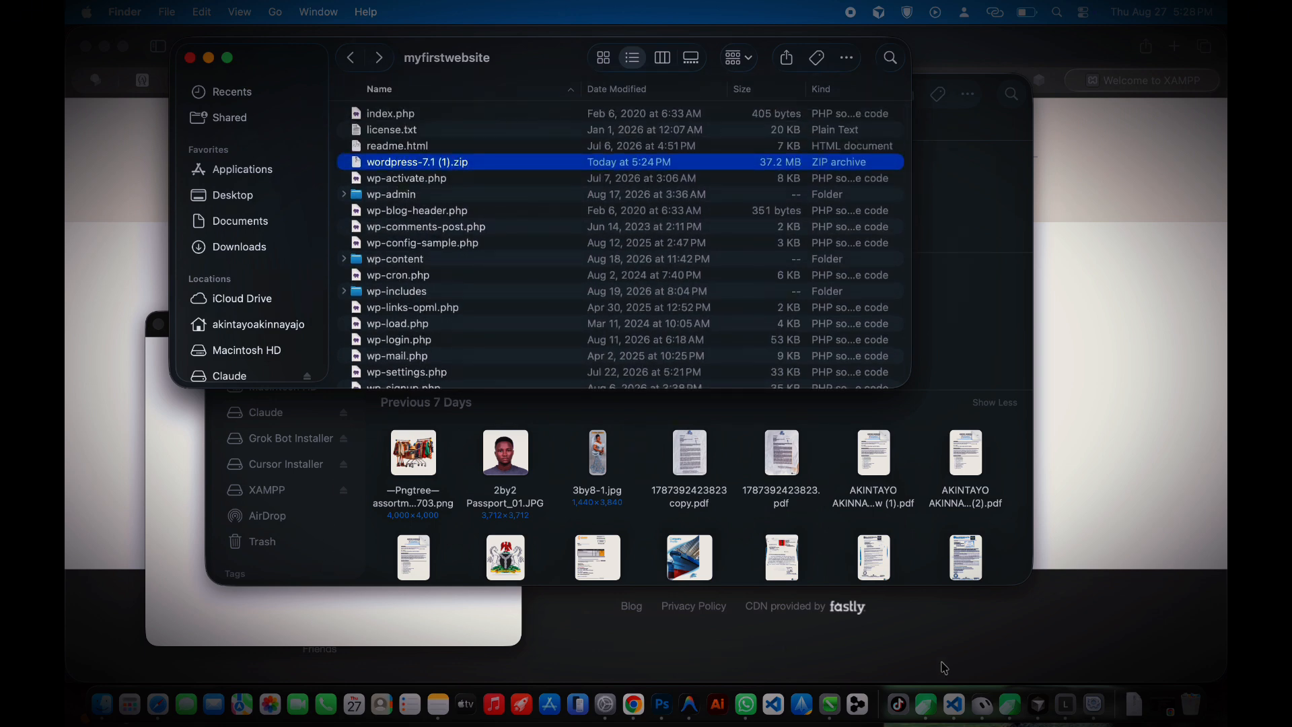
click(1094, 704)
click(758, 479)
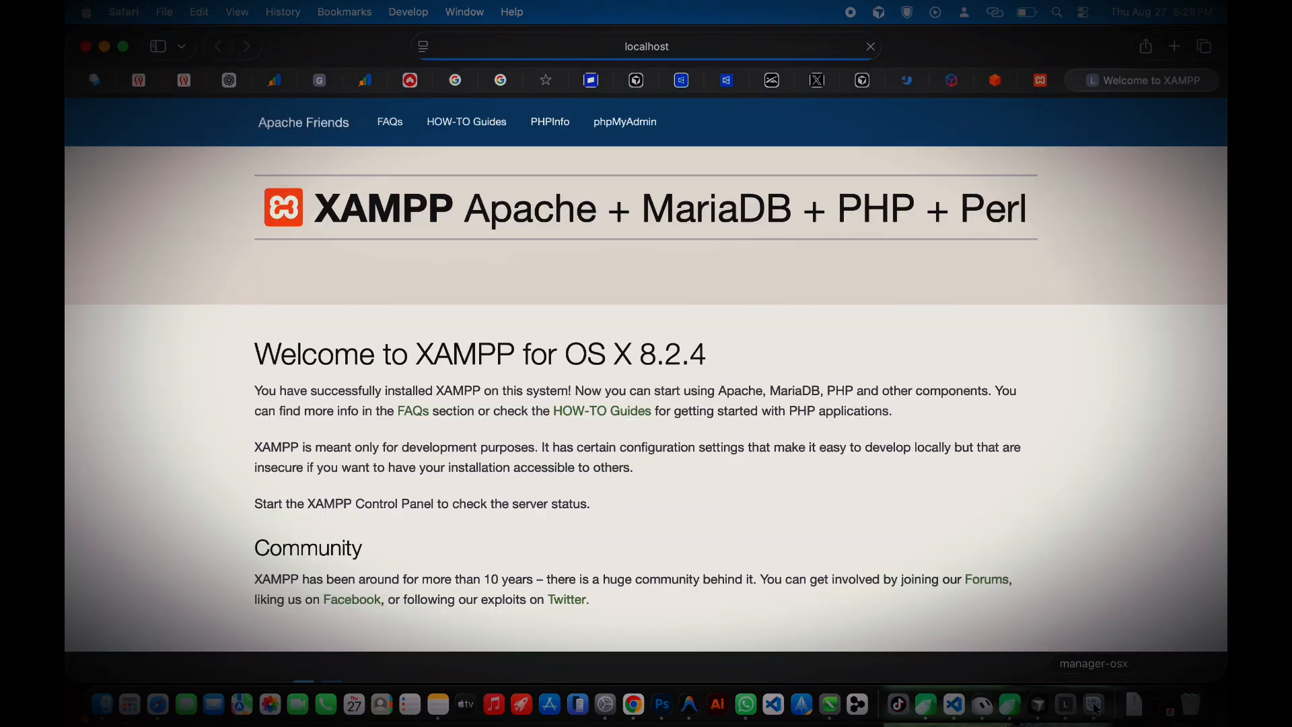
Step: Start the MySQL Database server in XAMPP and confirm it uses port 3306
click(1095, 705)
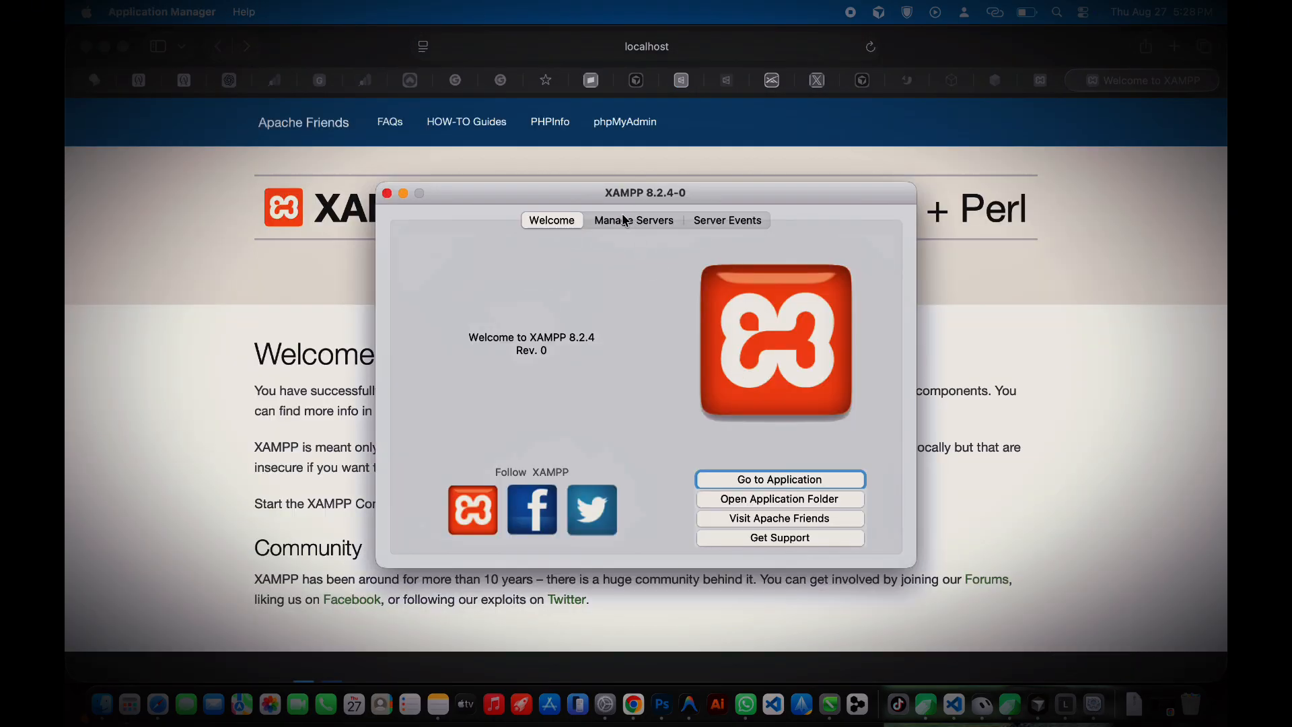
click(625, 220)
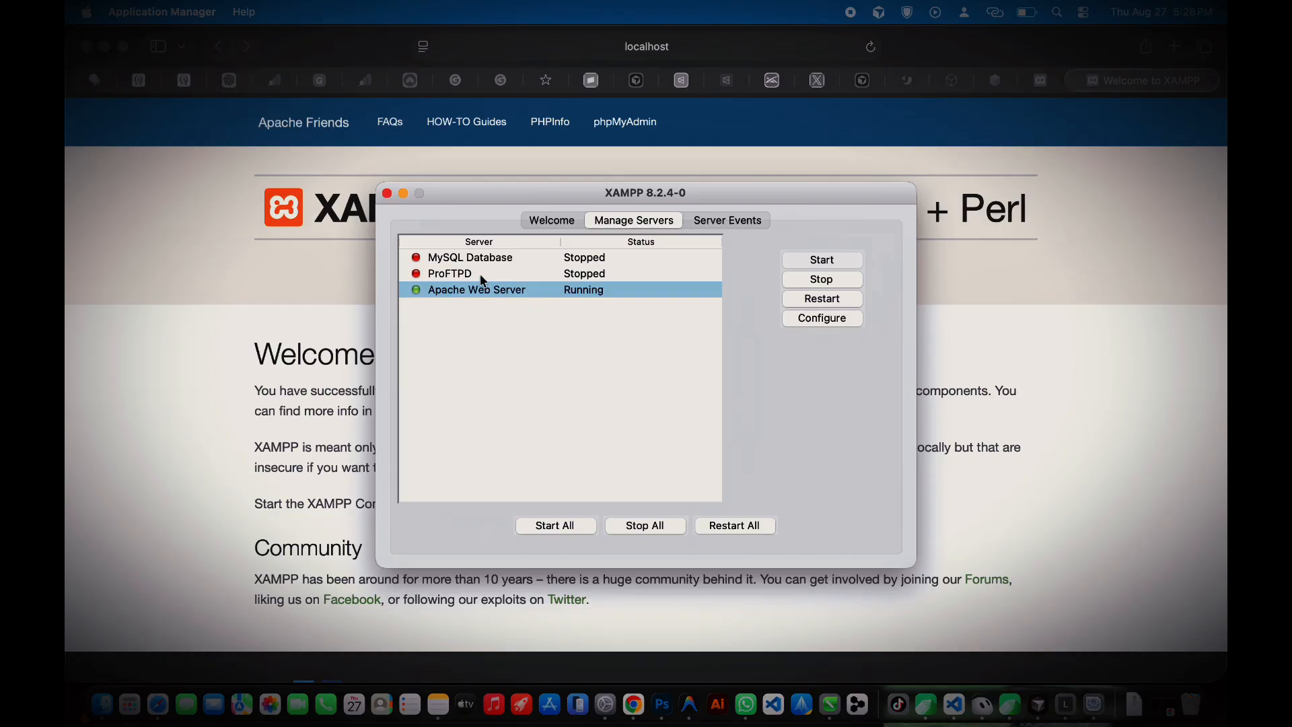
click(464, 261)
click(831, 261)
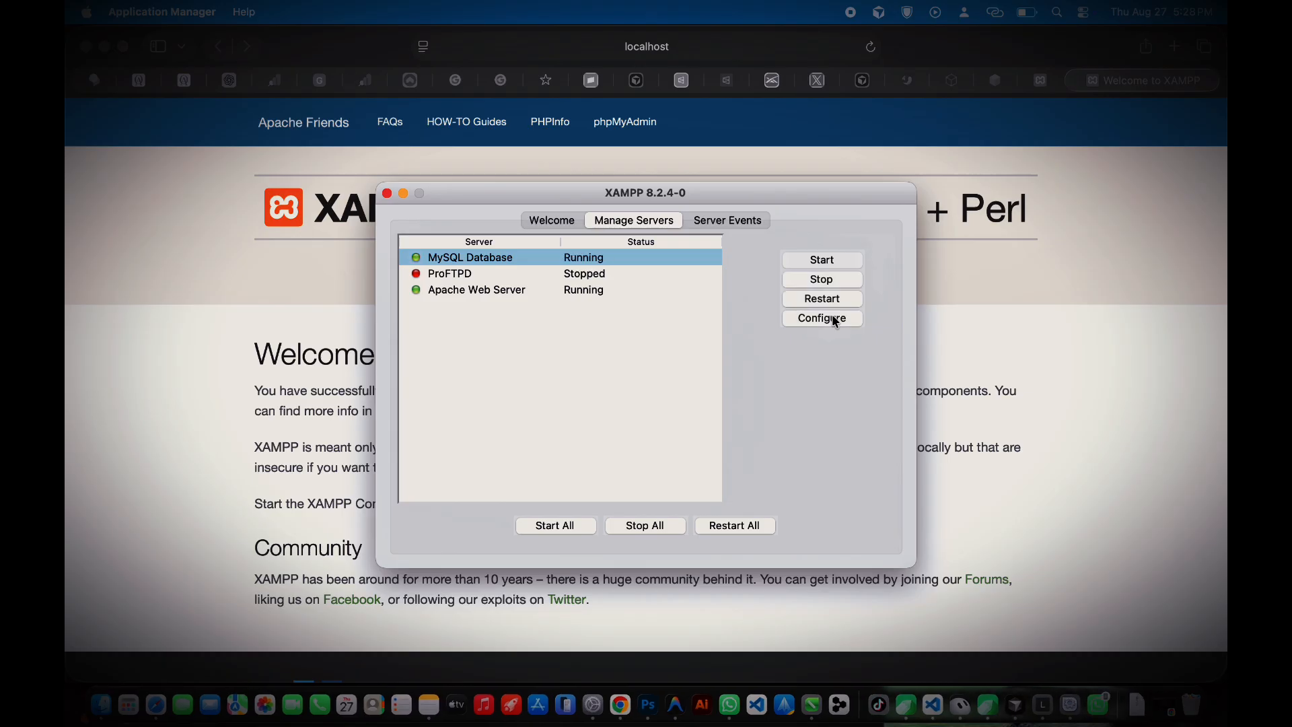
click(825, 317)
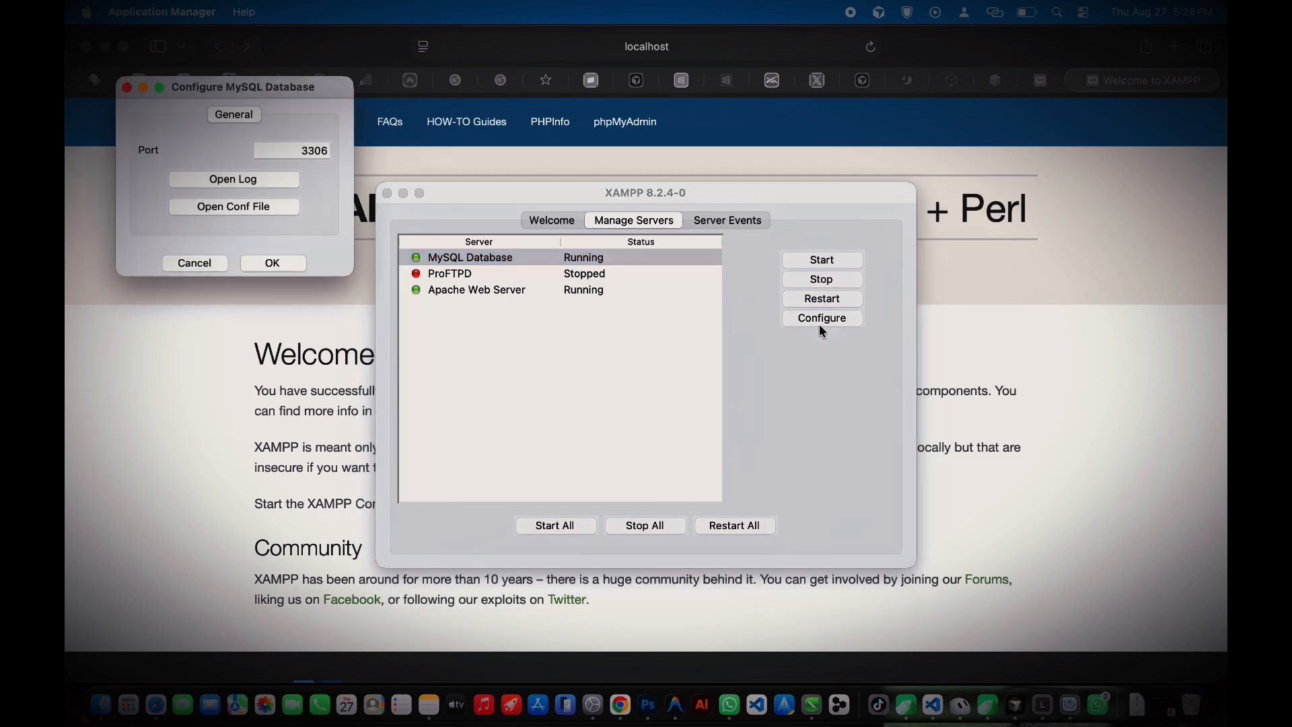
click(275, 262)
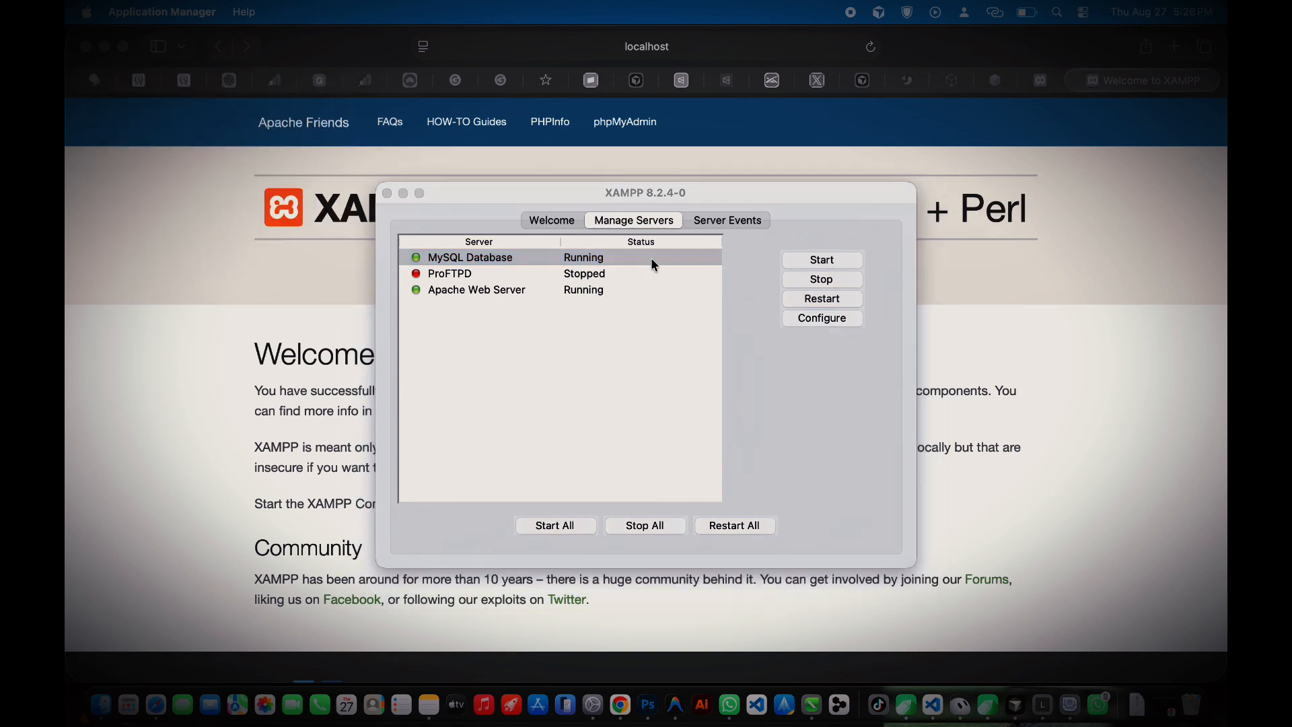
click(483, 257)
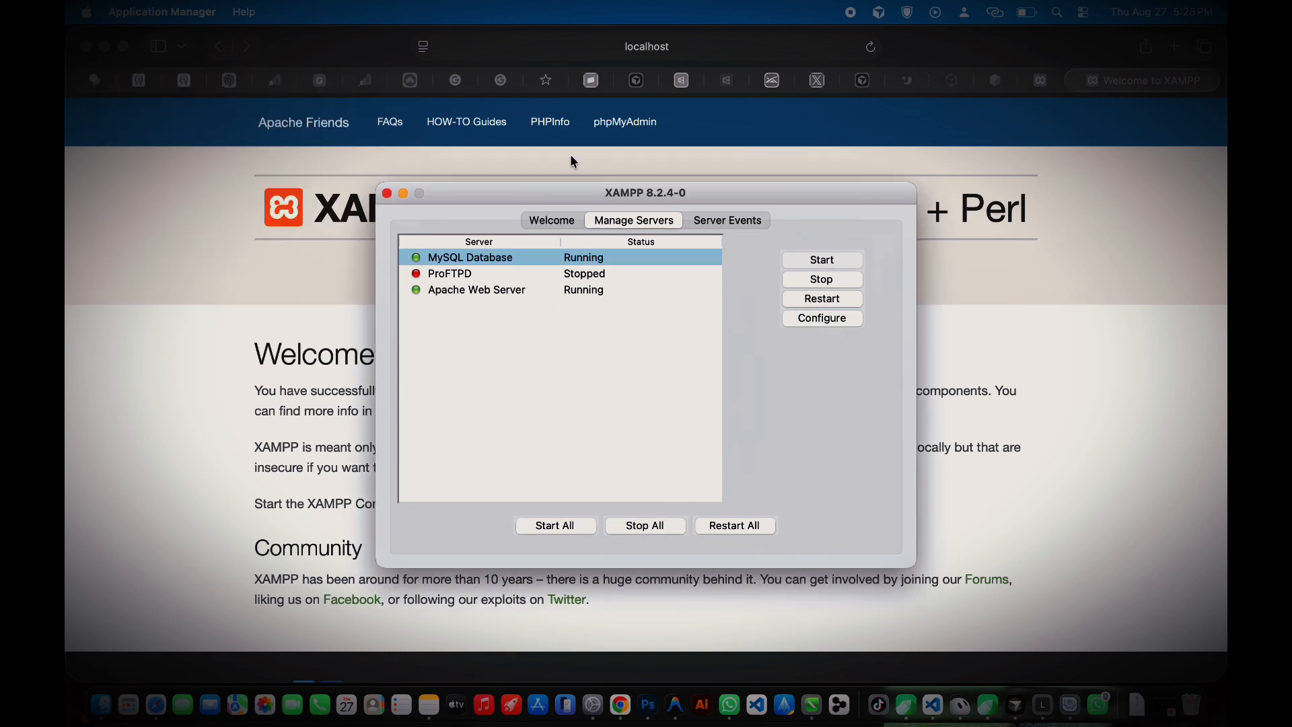
click(703, 49)
Step: Open phpMyAdmin from the XAMPP welcome page
text(ph)
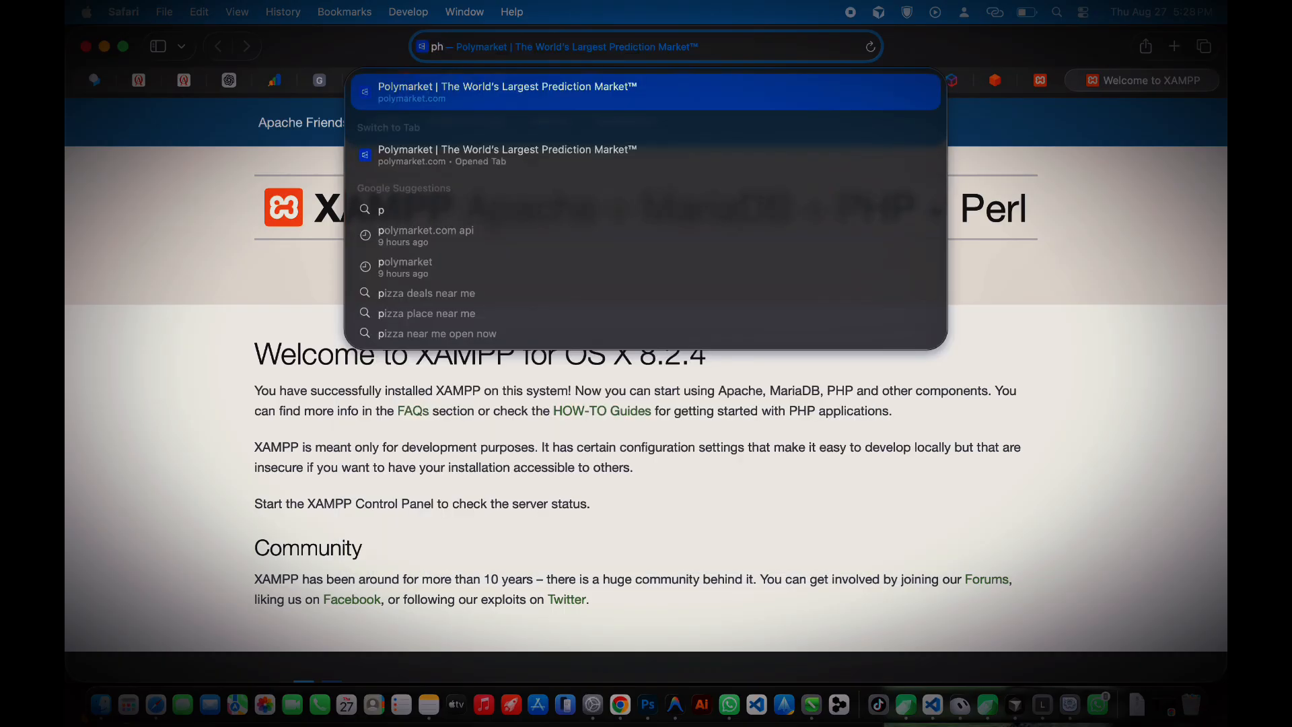
text(mp)
key(BackSpace)
key(BackSpace)
click(478, 504)
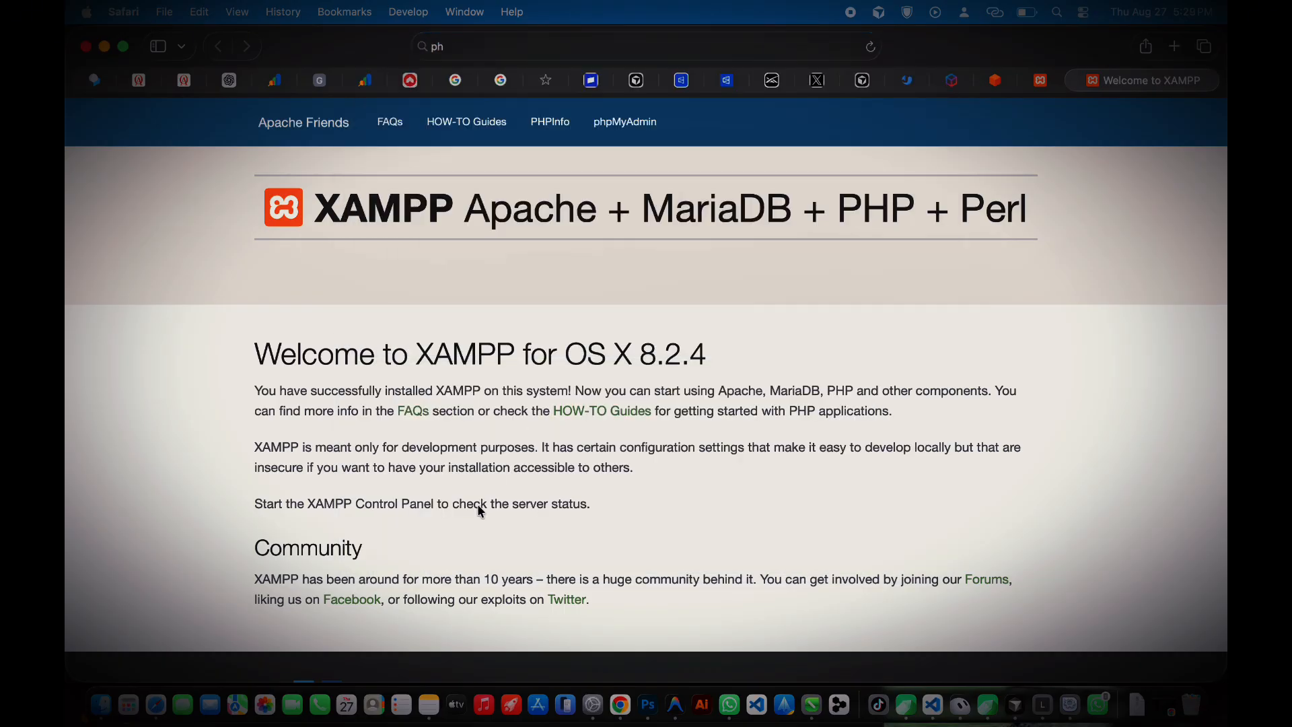
scroll(481, 510, down, 3)
scroll(441, 588, up, 3)
click(617, 122)
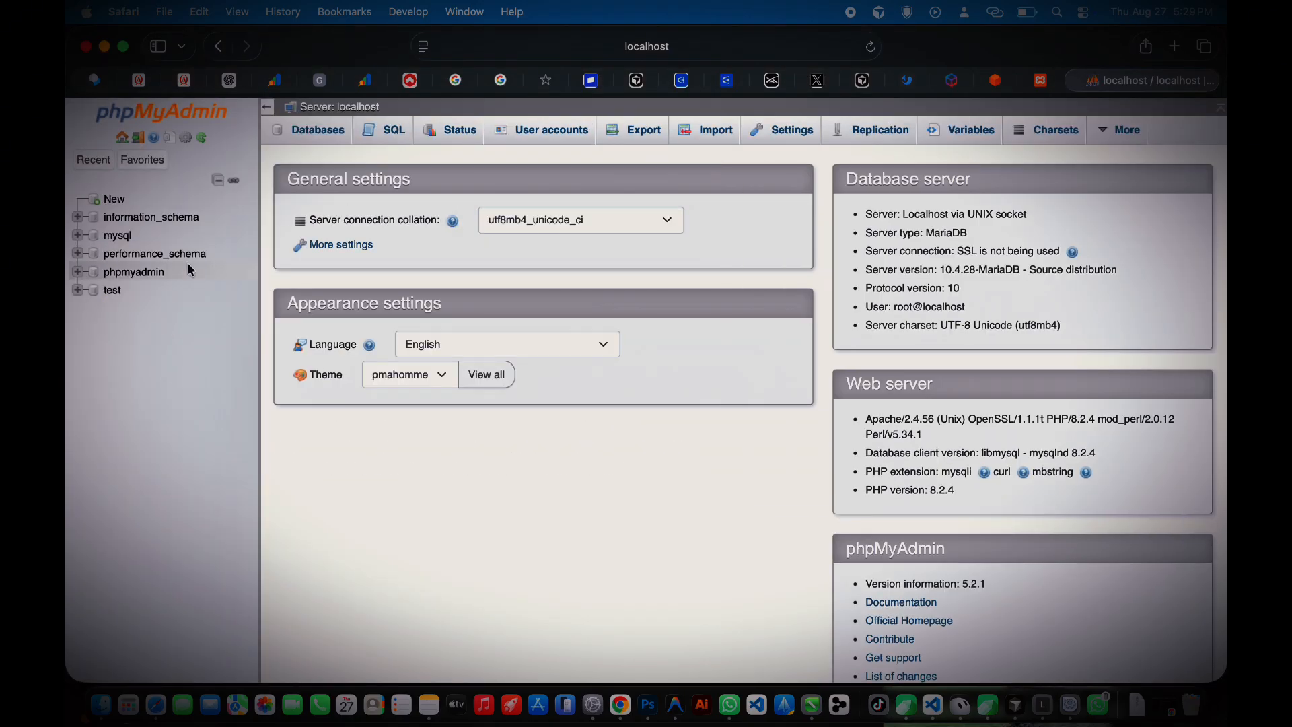
Step: Create the database myfirstwebsite with utf8mb4_general_ci collation
click(114, 199)
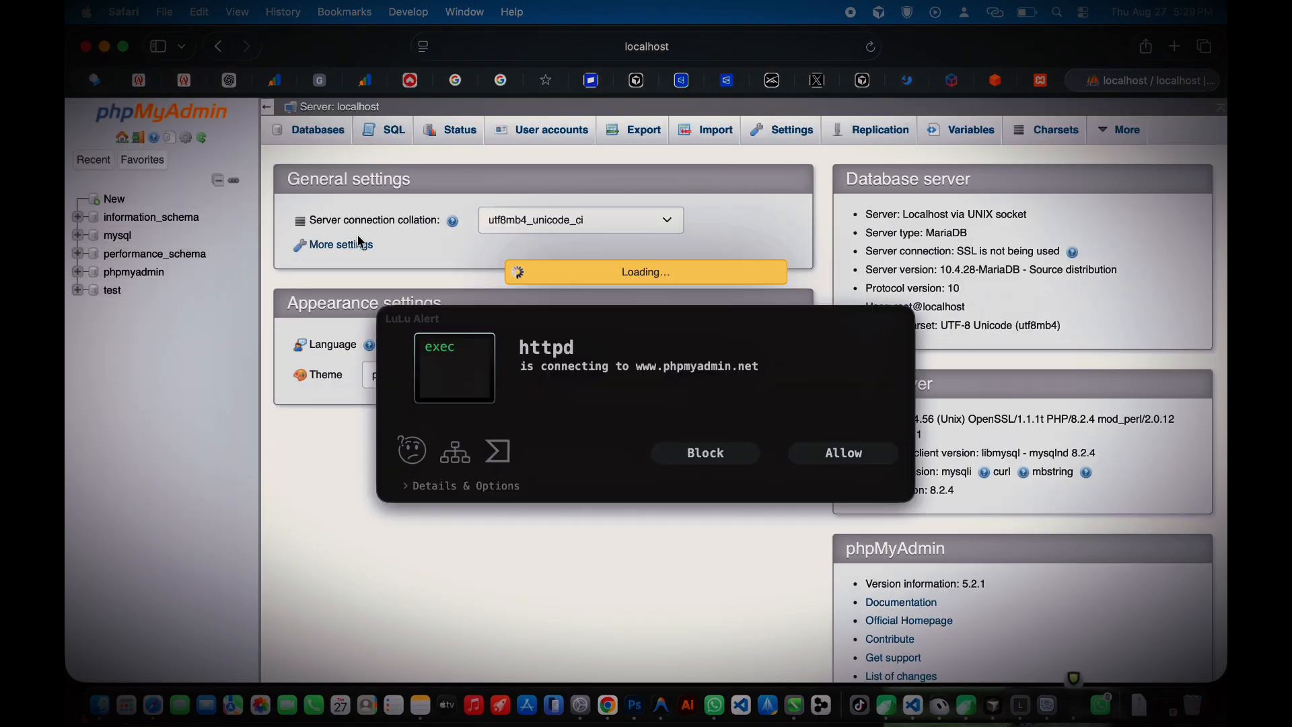
click(815, 457)
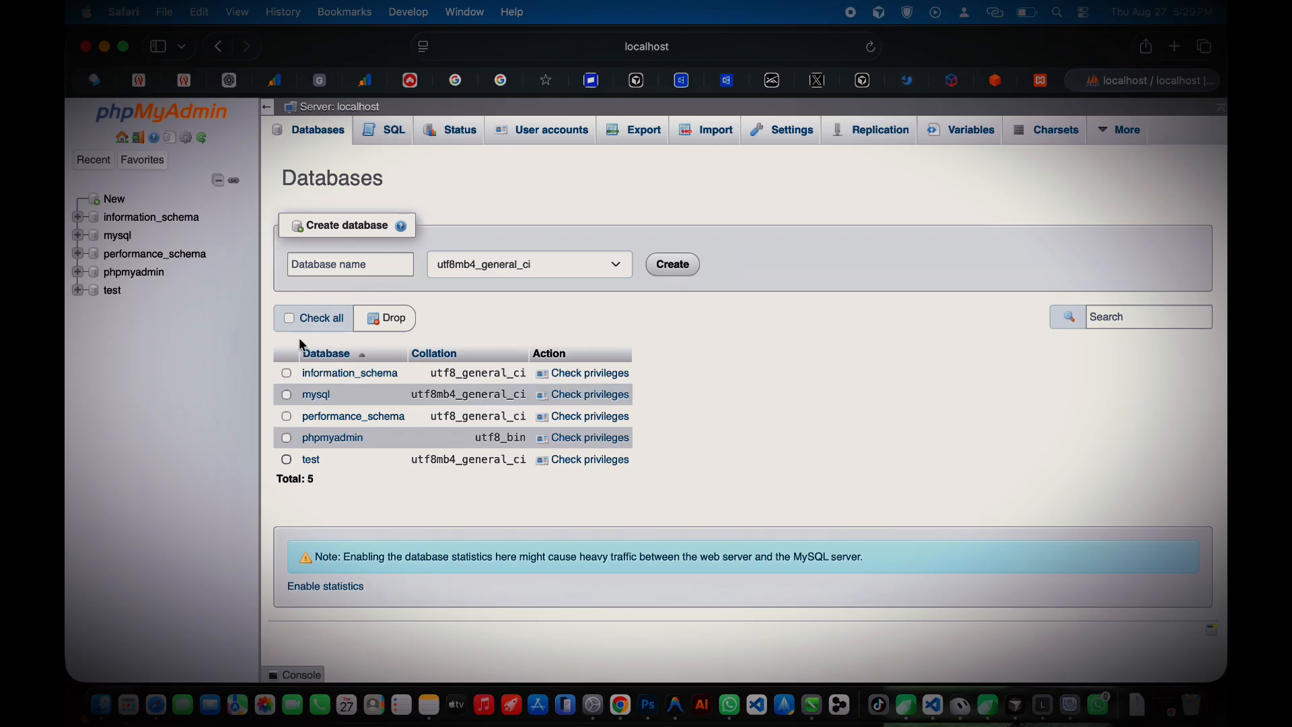
click(327, 272)
text(myfirstwebsite)
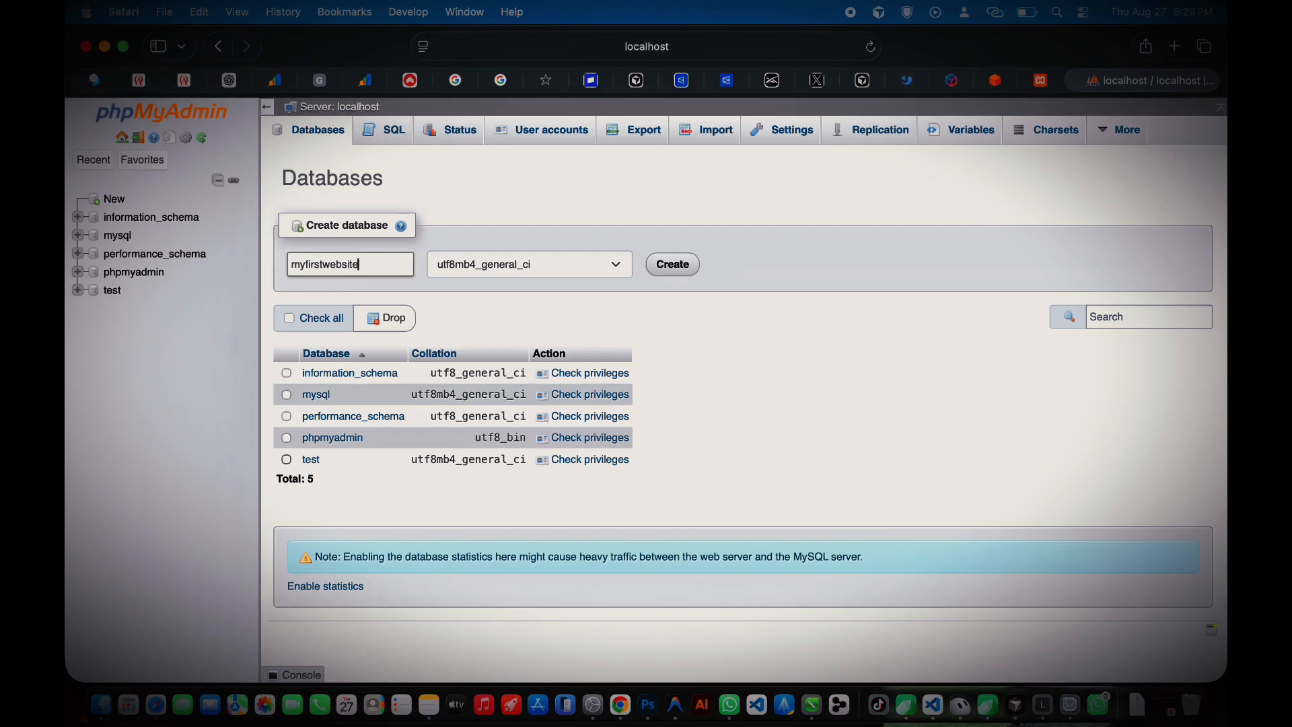
click(505, 260)
click(691, 279)
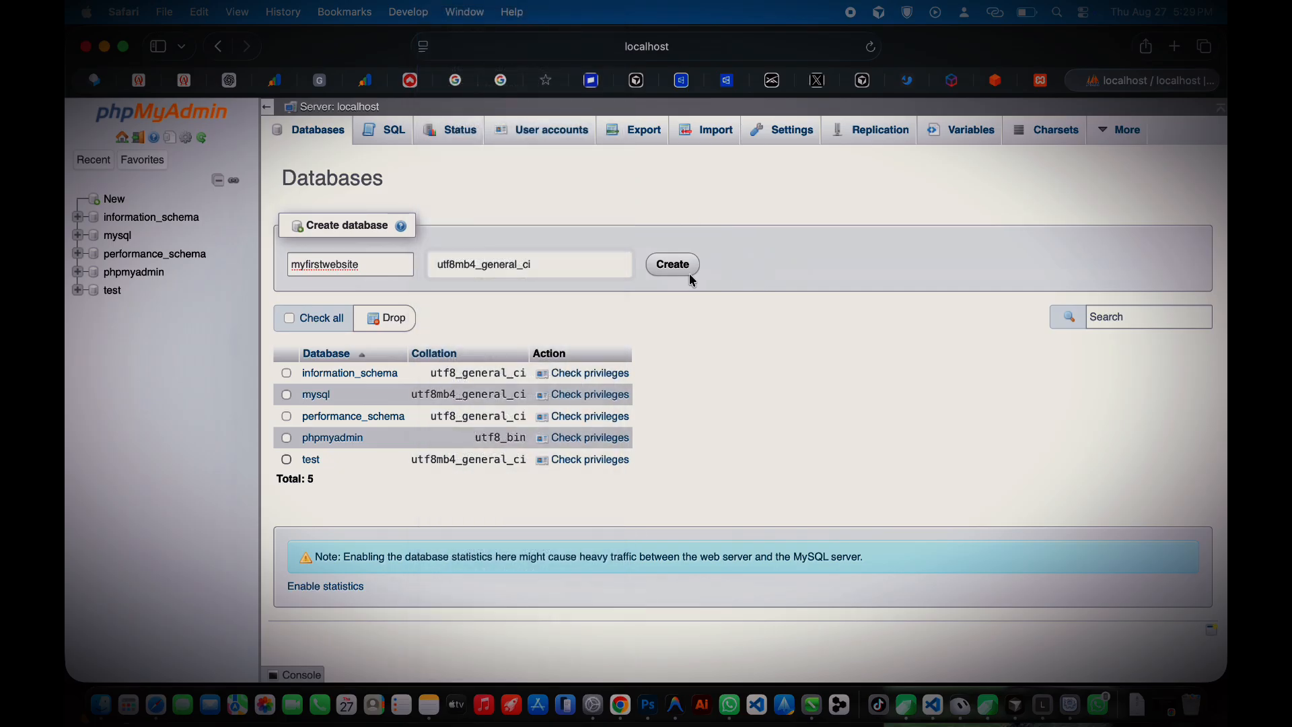
click(675, 265)
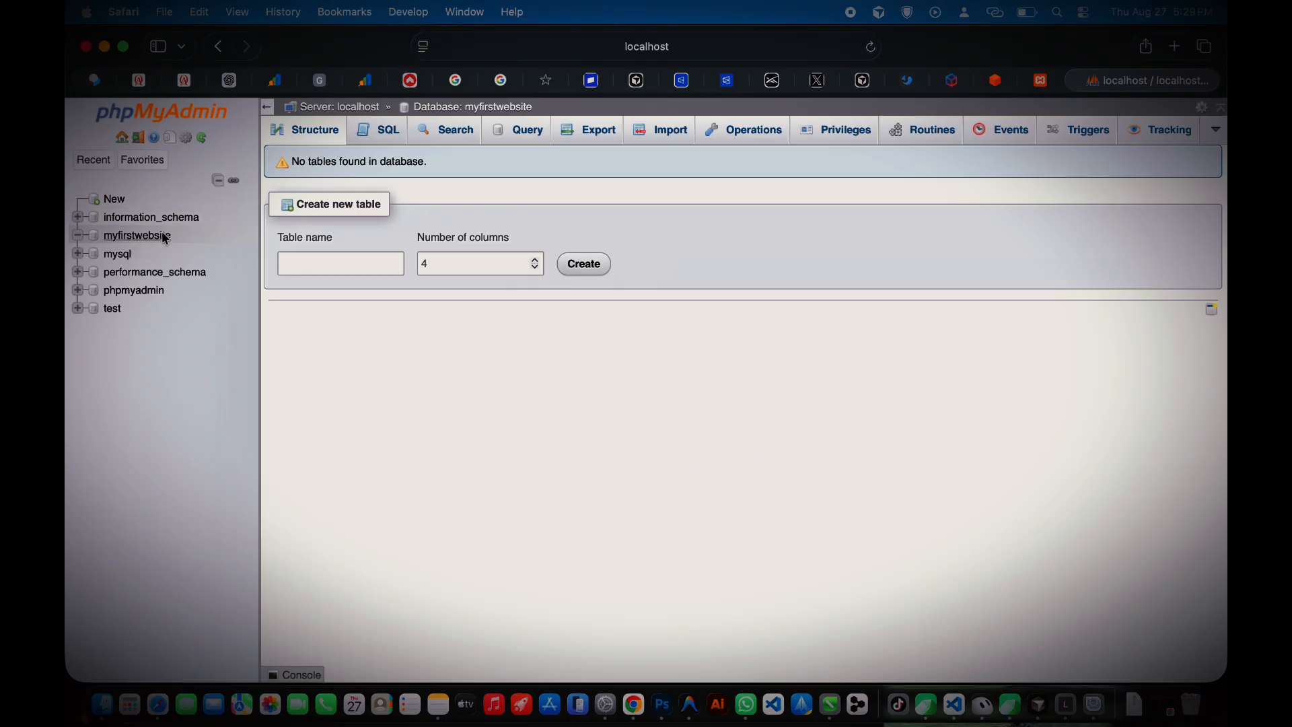
Step: Switch between the phpMyAdmin and XAMPP welcome tabs, ending on the welcome page
click(1175, 46)
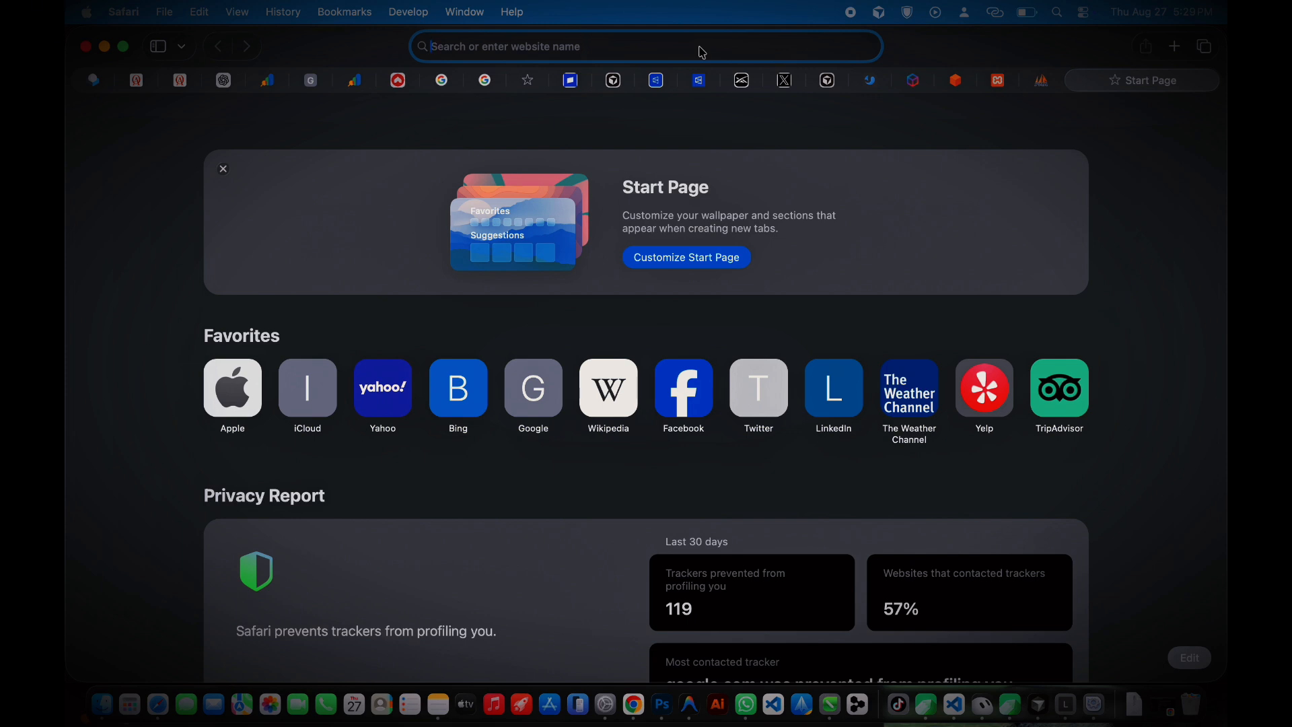
click(1037, 84)
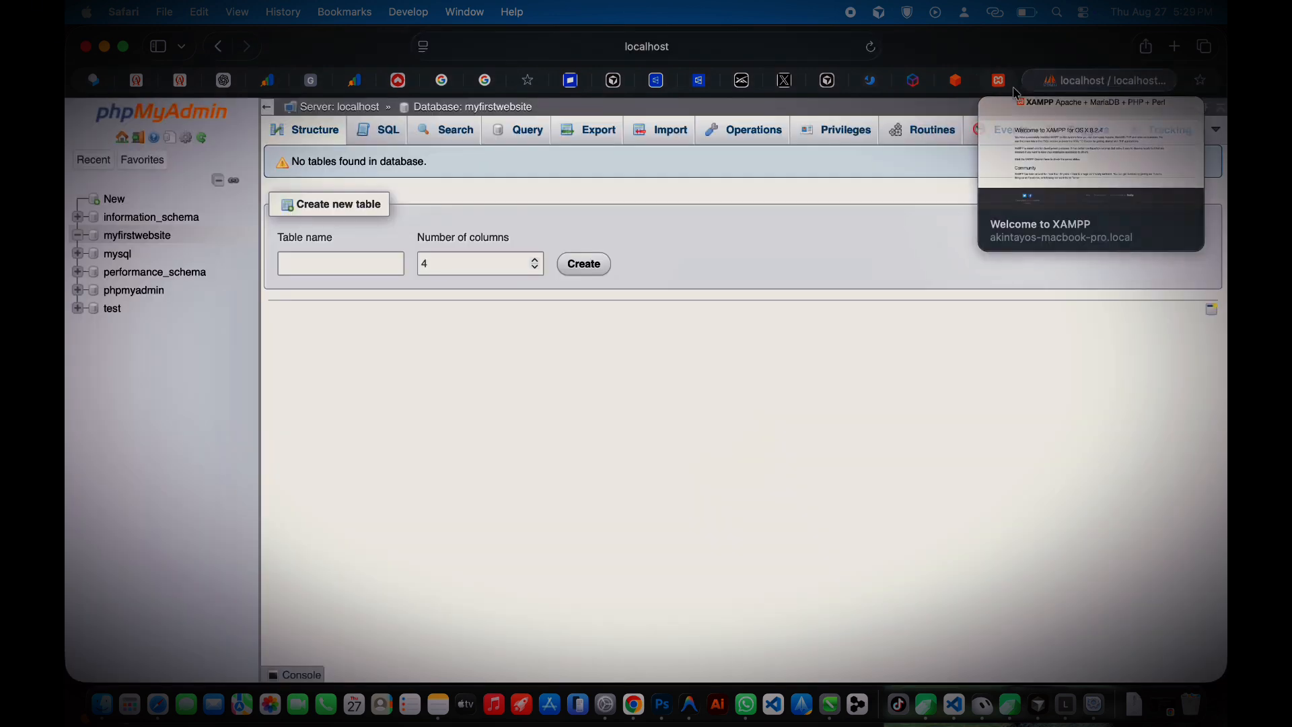
click(1006, 87)
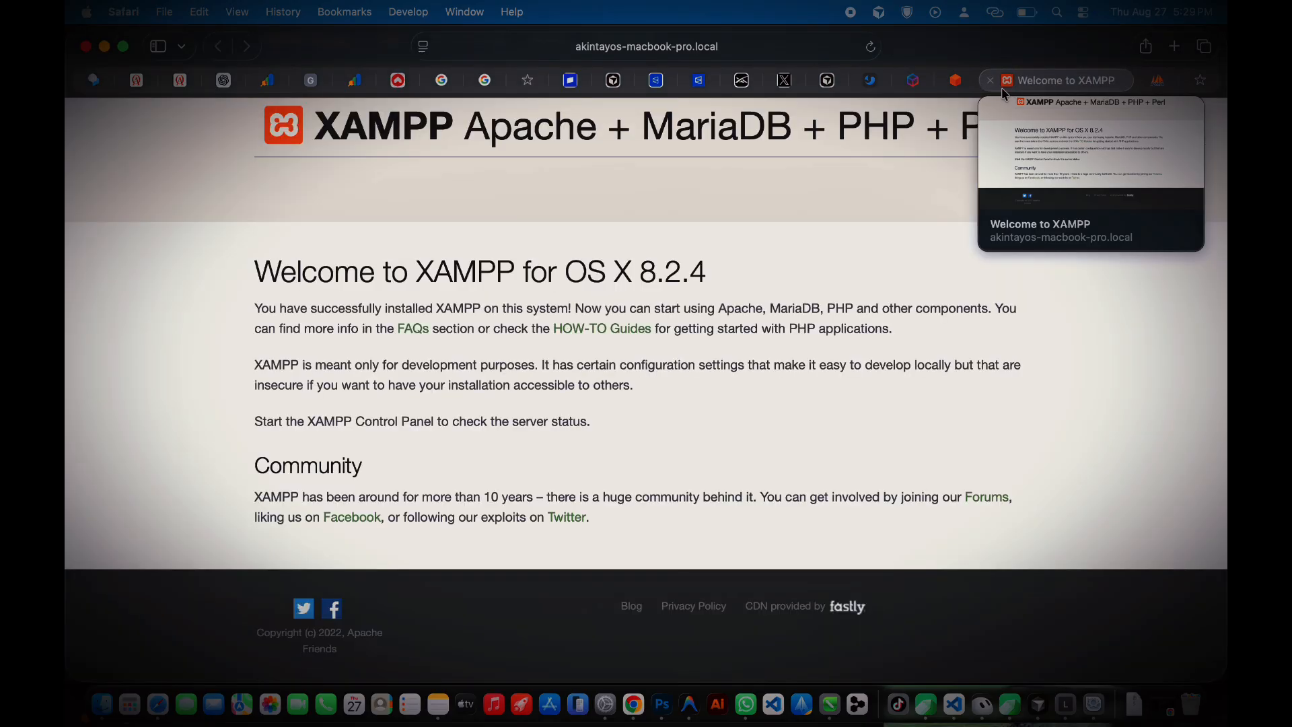
click(1158, 80)
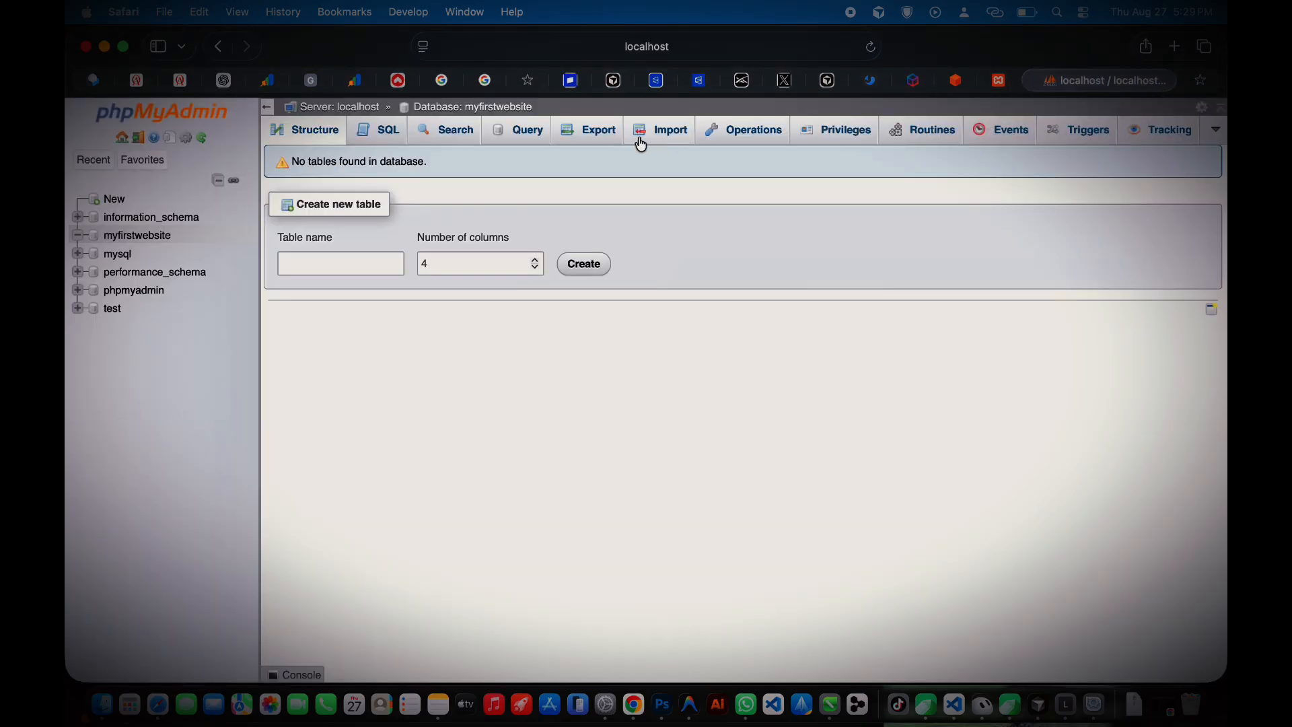
click(670, 55)
click(1017, 179)
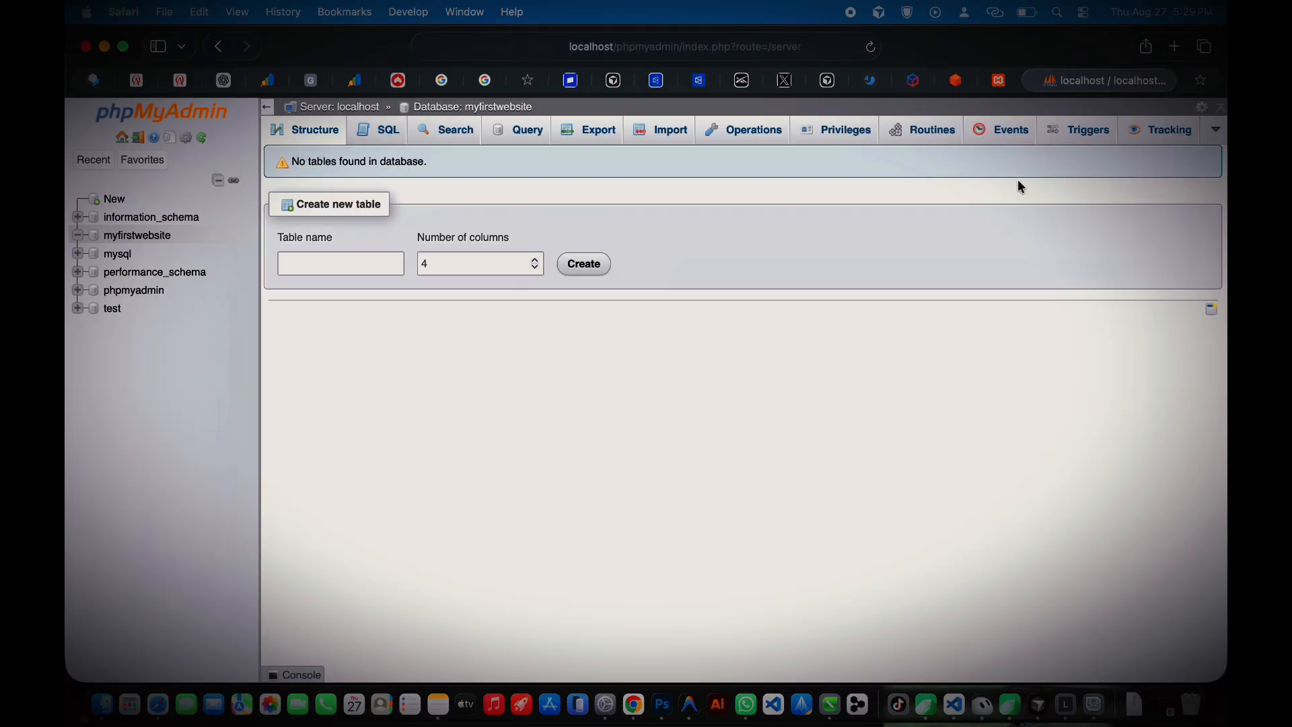
click(995, 88)
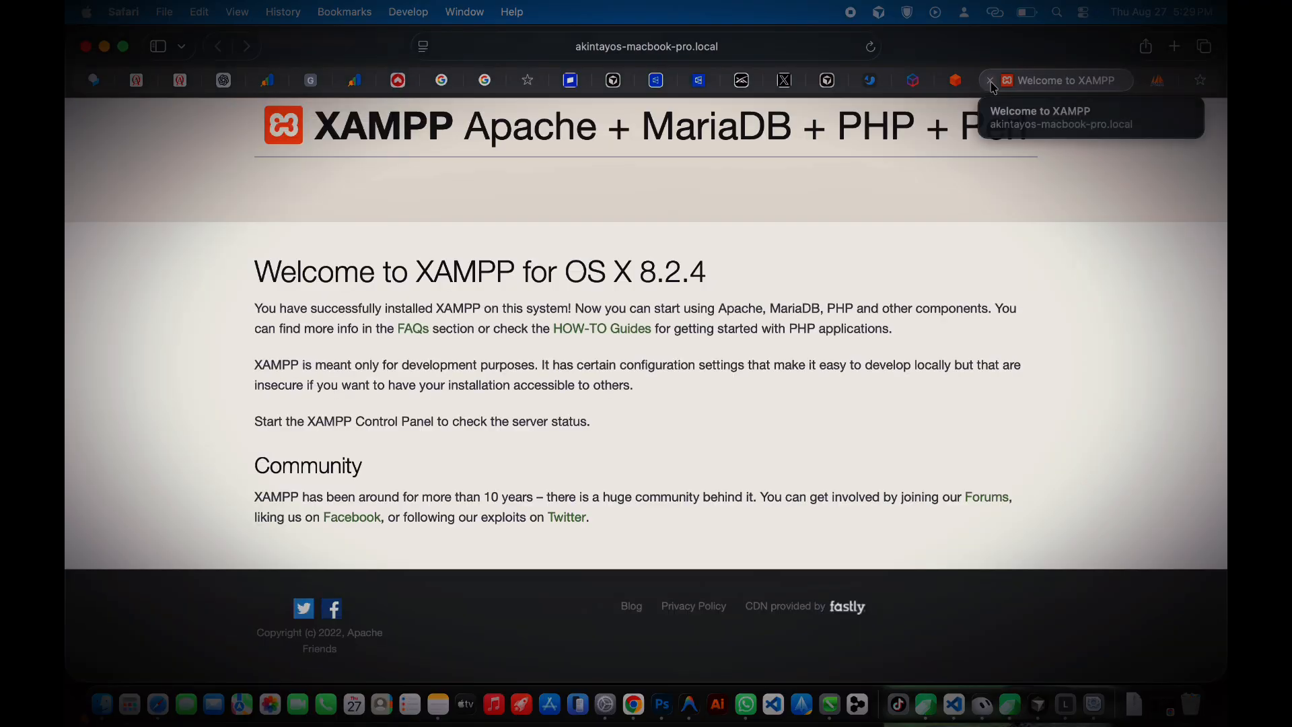
click(1093, 81)
click(1114, 81)
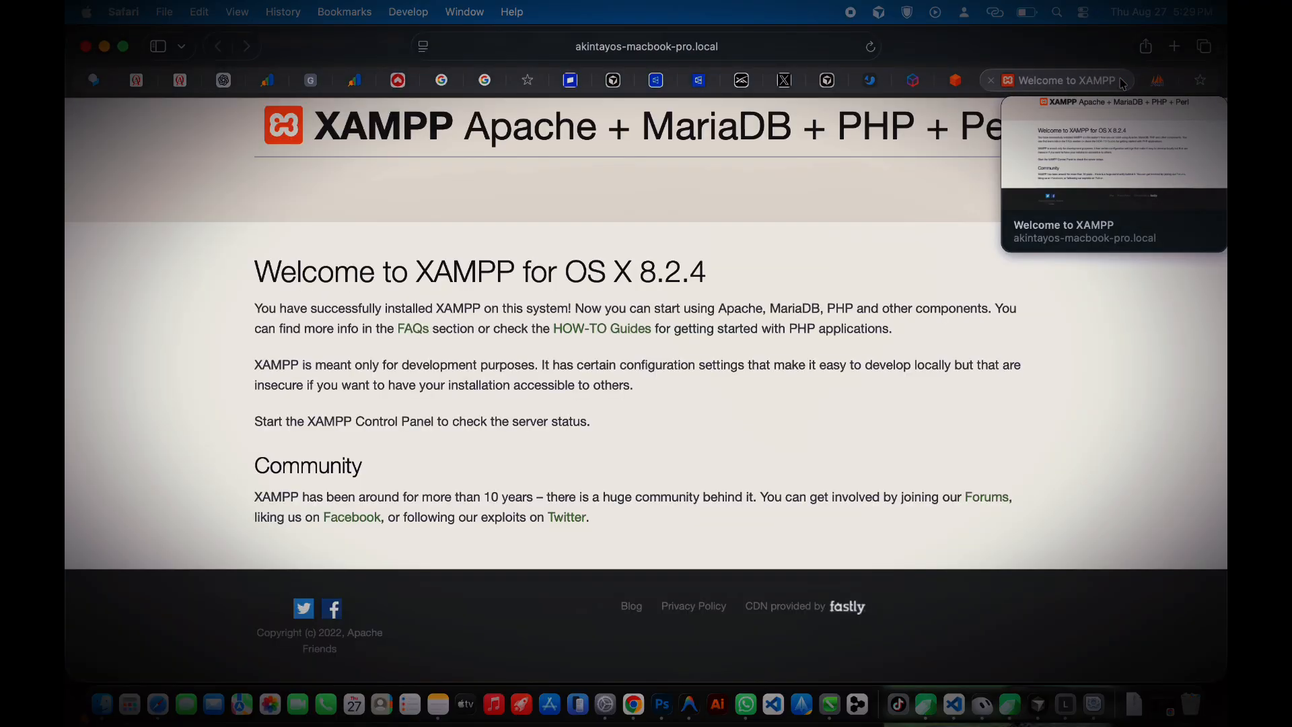
scroll(774, 453, up, 2)
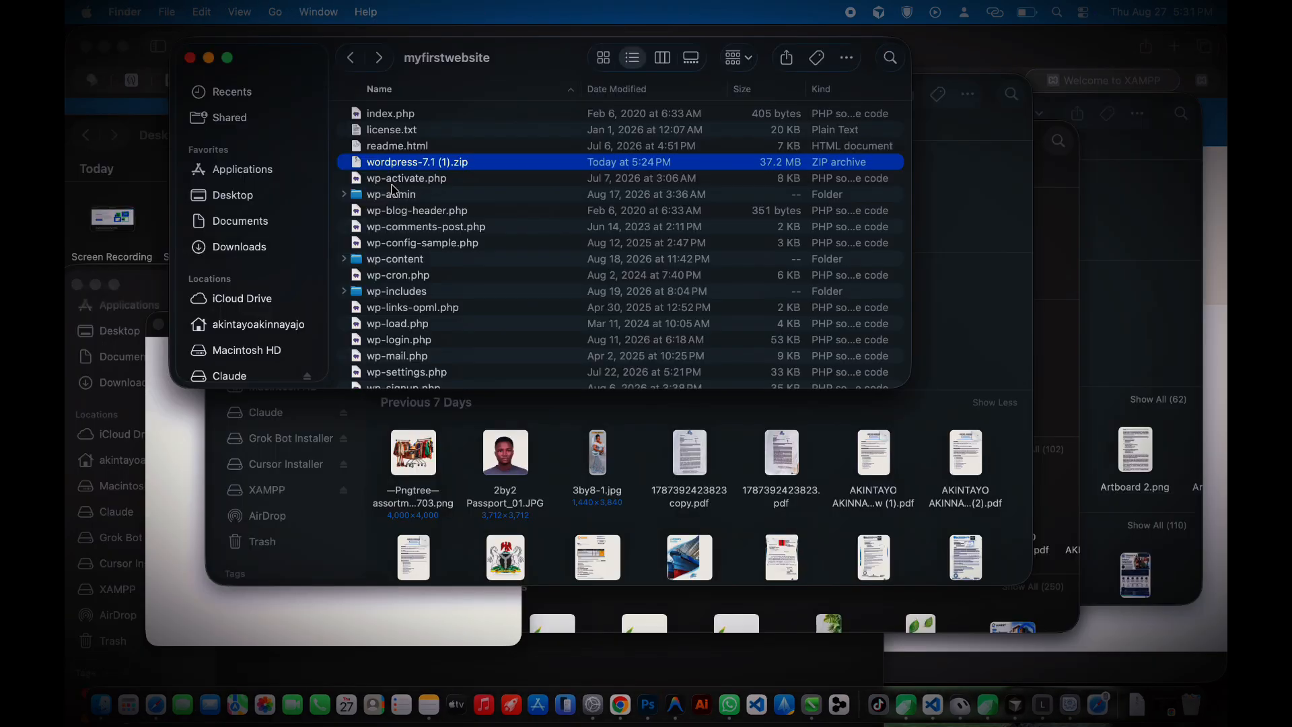
Step: Go back up to htdocs in Finder and look over the myfirstwebsite folder and Go menu
scroll(390, 264, down, 2)
scroll(391, 264, up, 2)
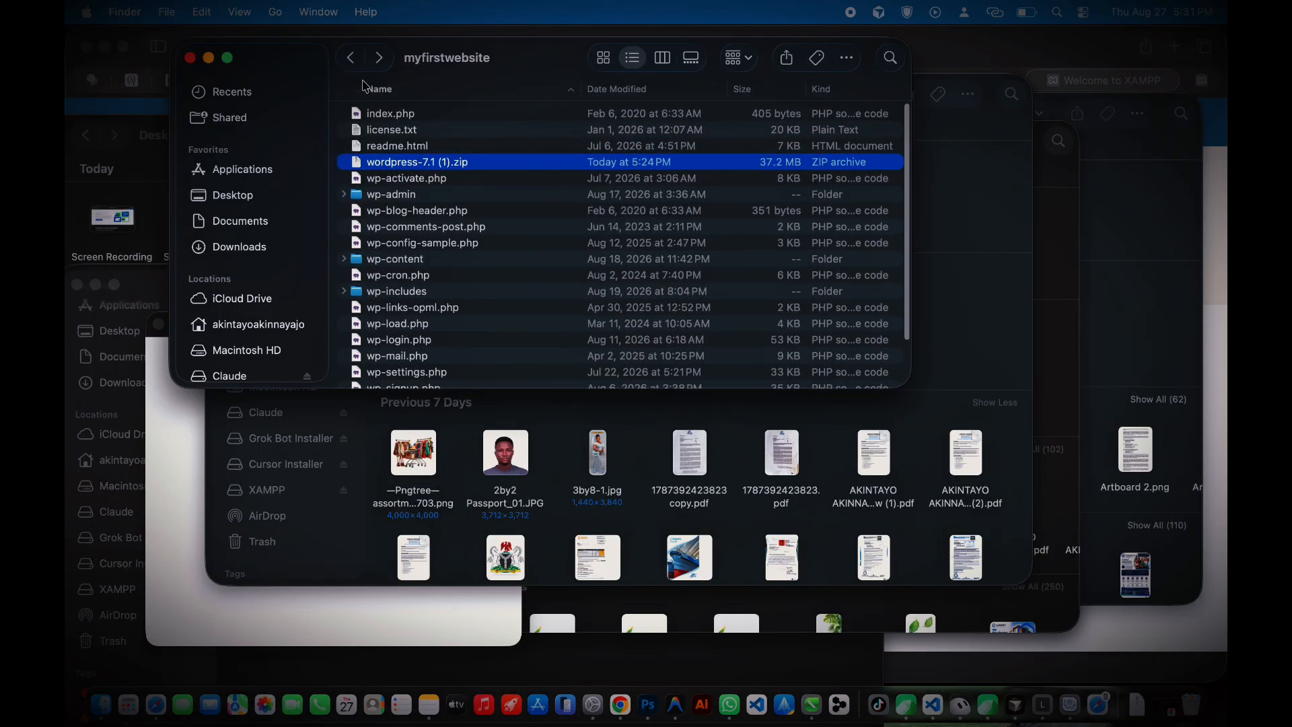
click(348, 56)
click(414, 212)
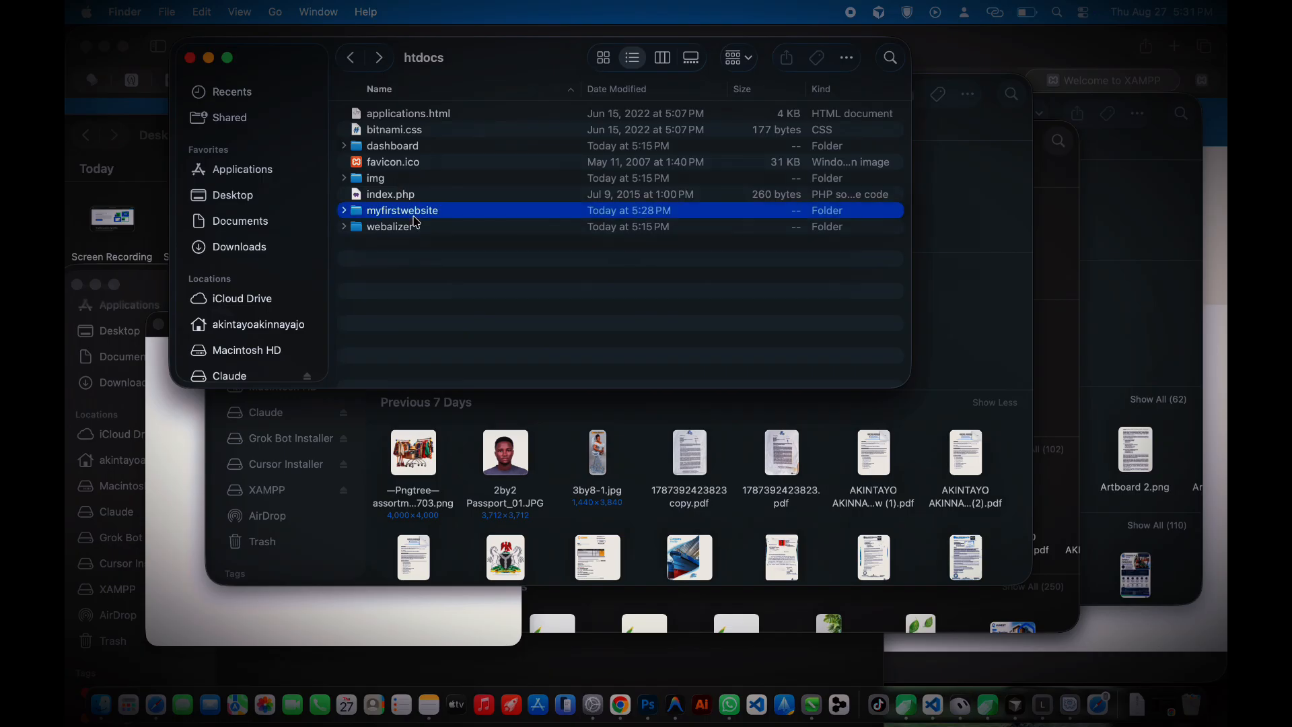
right_click(415, 214)
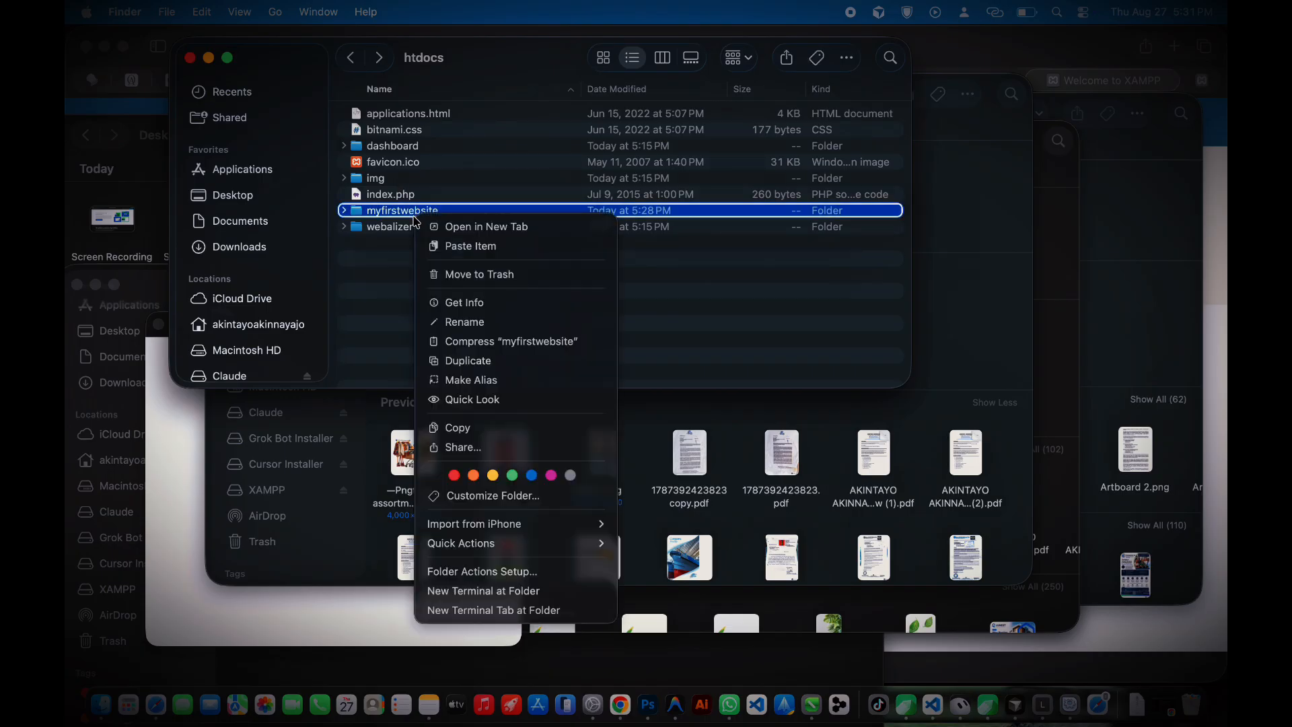
click(276, 6)
click(276, 10)
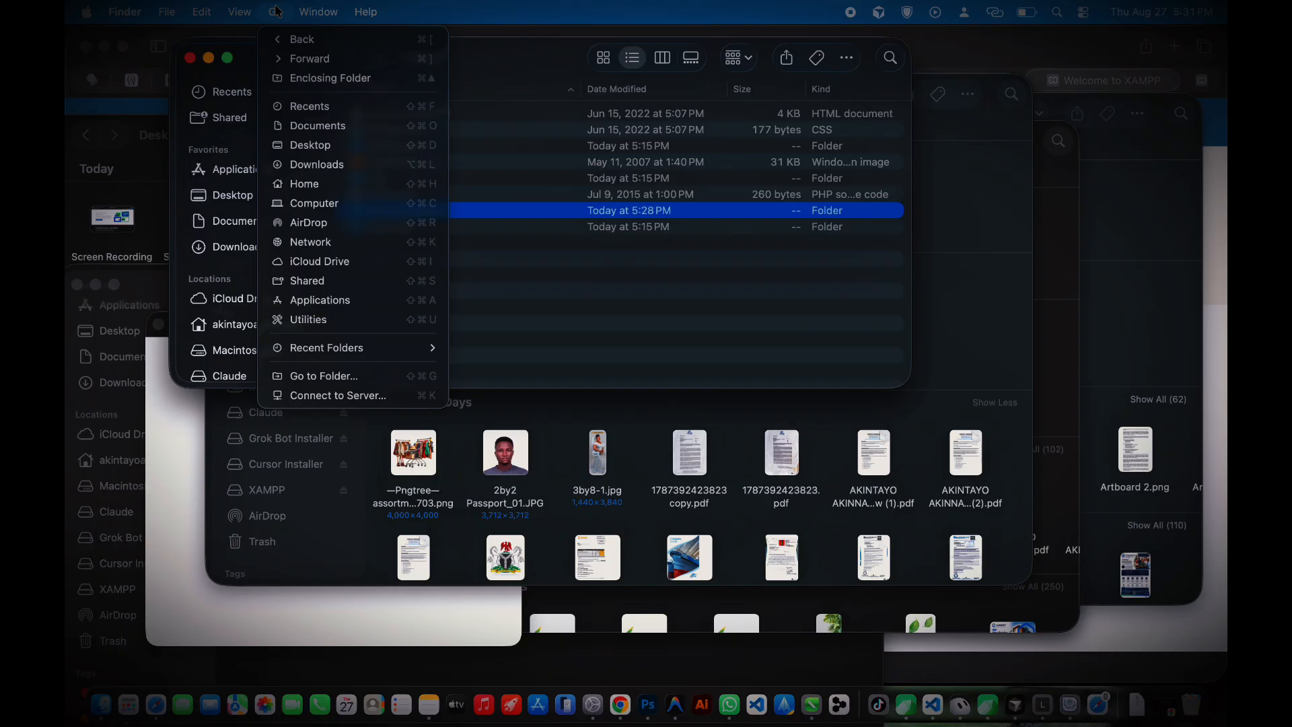
click(276, 11)
Step: Load localhost/myfirstwebsite in the browser from the XAMPP welcome page
click(1100, 82)
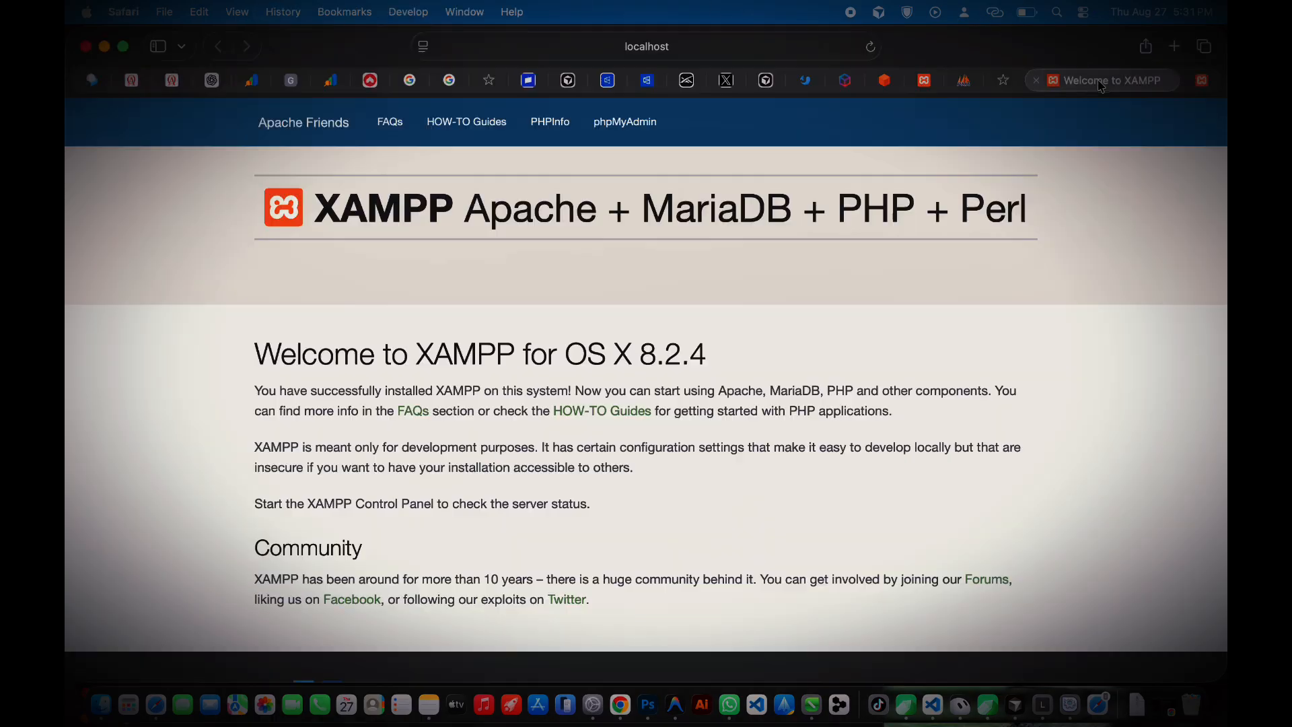
click(743, 41)
click(741, 46)
key(BackSpace)
key(BackSpace)
key(BackSpace)
key(BackSpace)
key(BackSpace)
key(BackSpace)
key(BackSpace)
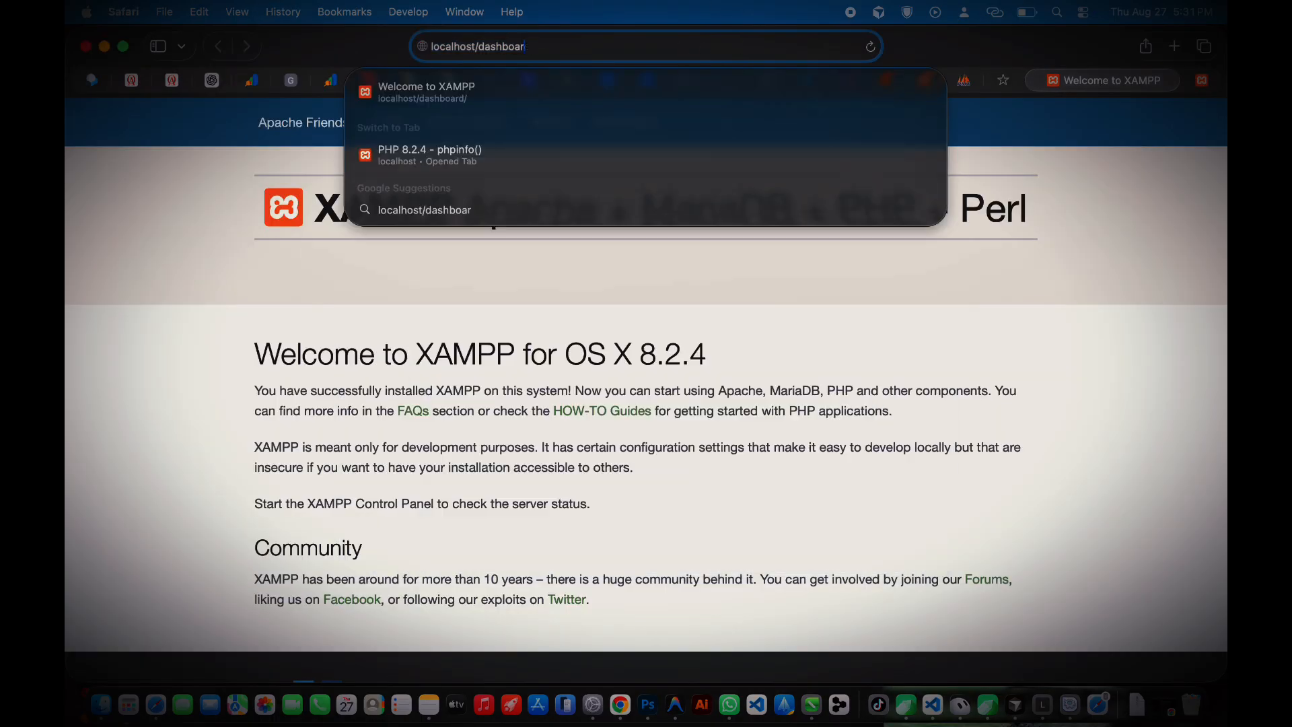
key(BackSpace)
key(BackSpace)
key(BackSpace)
text(myfi)
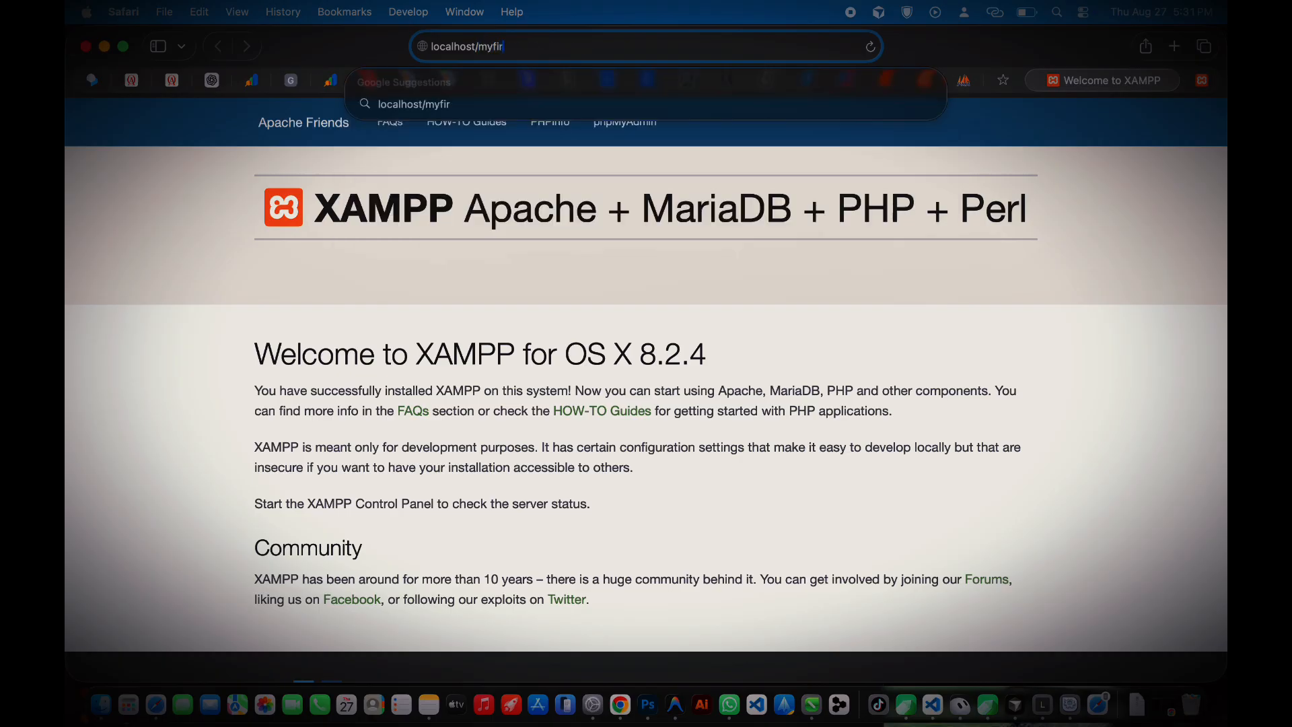
text(rstwebsite)
key(Return)
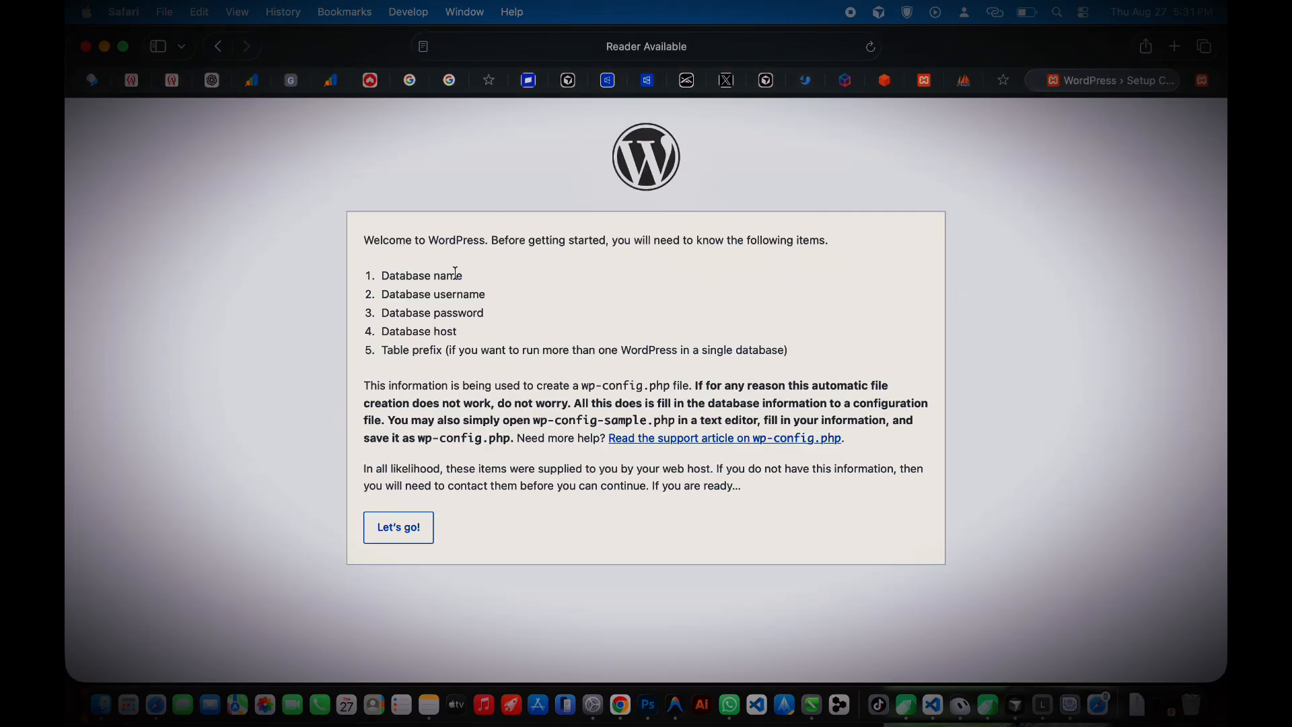
Step: Start the database setup and enter myfirstwebsite as the Database Name
click(389, 526)
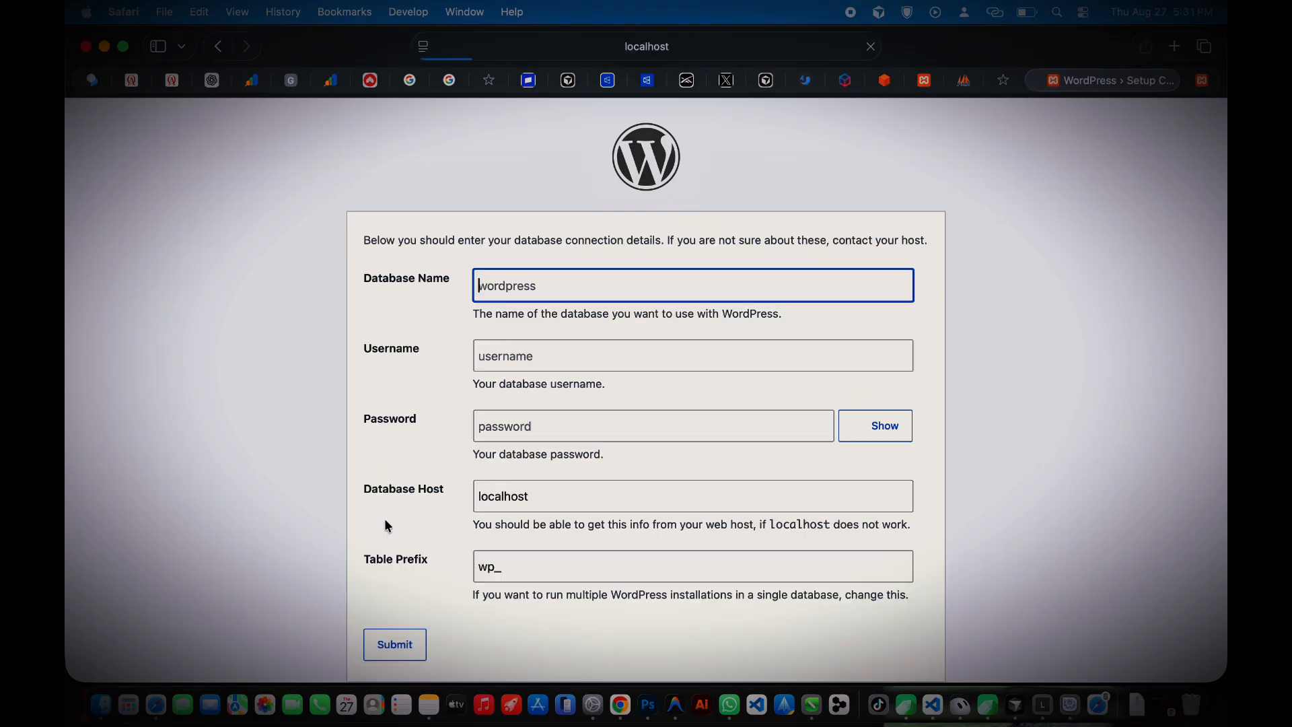
text(my)
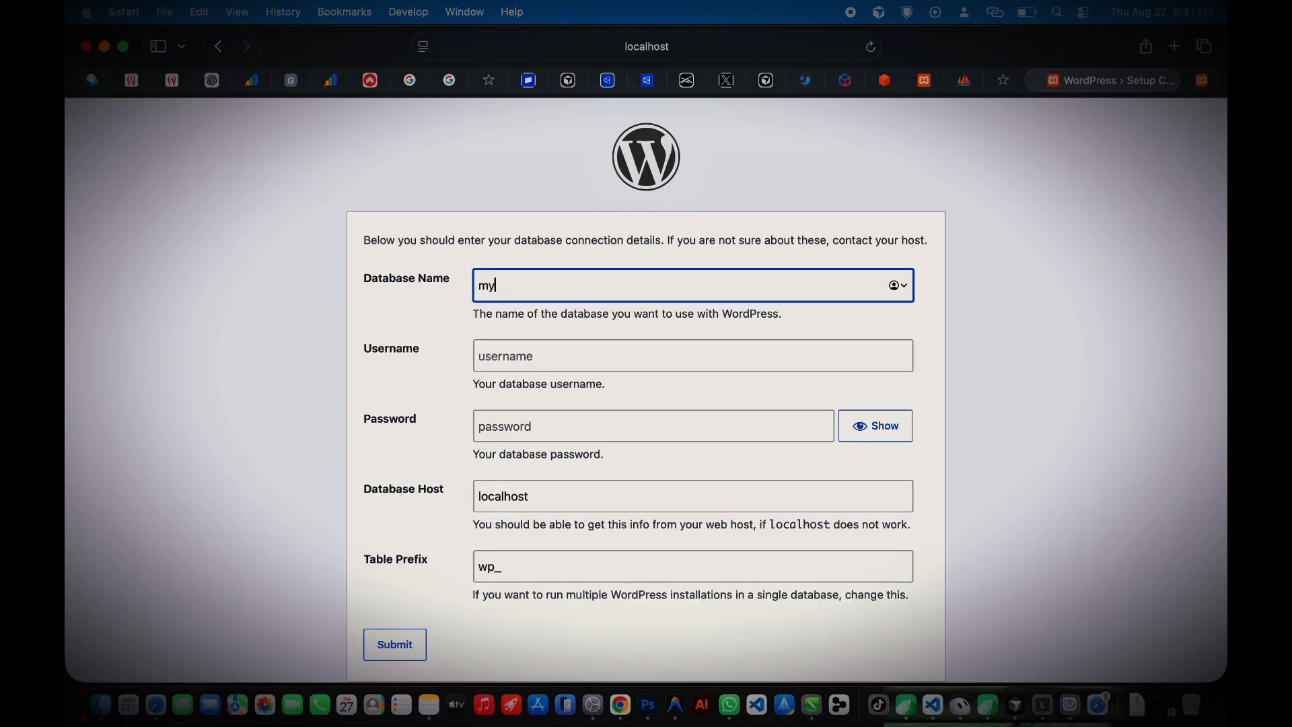
text(firstwebsite)
key(Tab)
Step: Submit the database connection details with username root
text(root)
key(Tab)
click(395, 643)
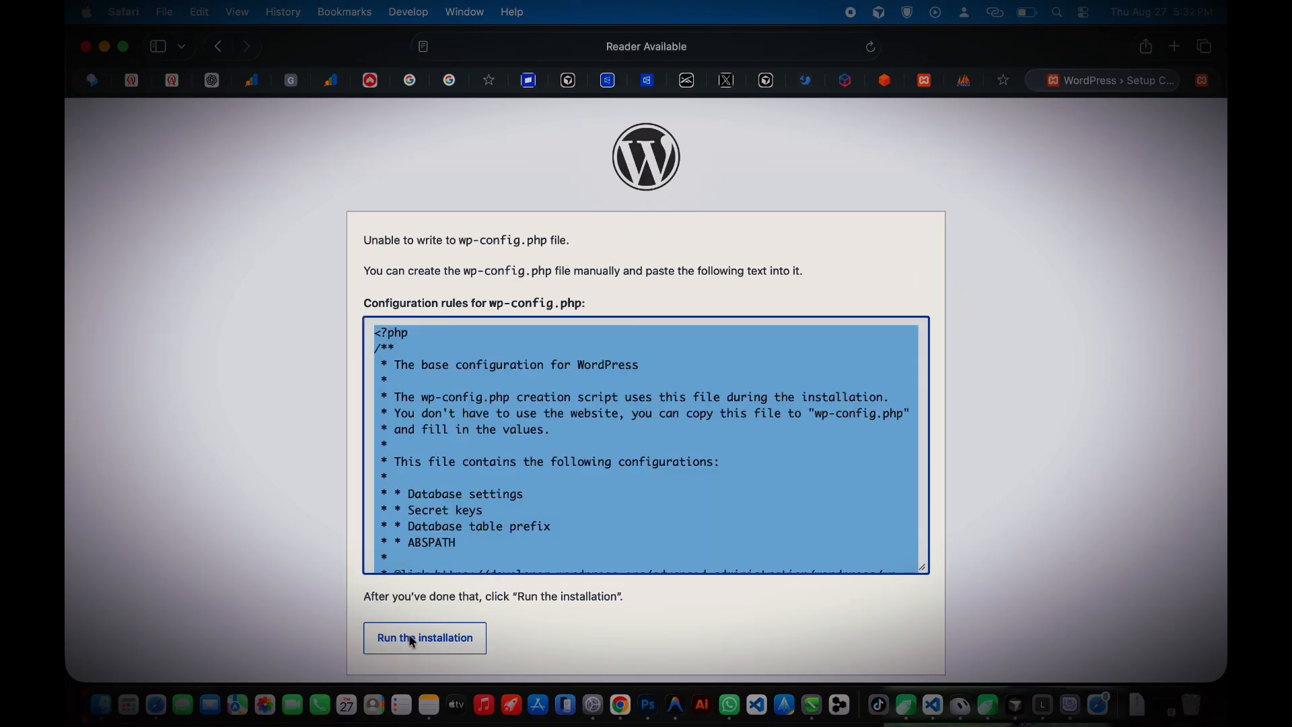
click(553, 509)
Step: Select all of the generated wp-config configuration text for copying
scroll(555, 509, down, 10)
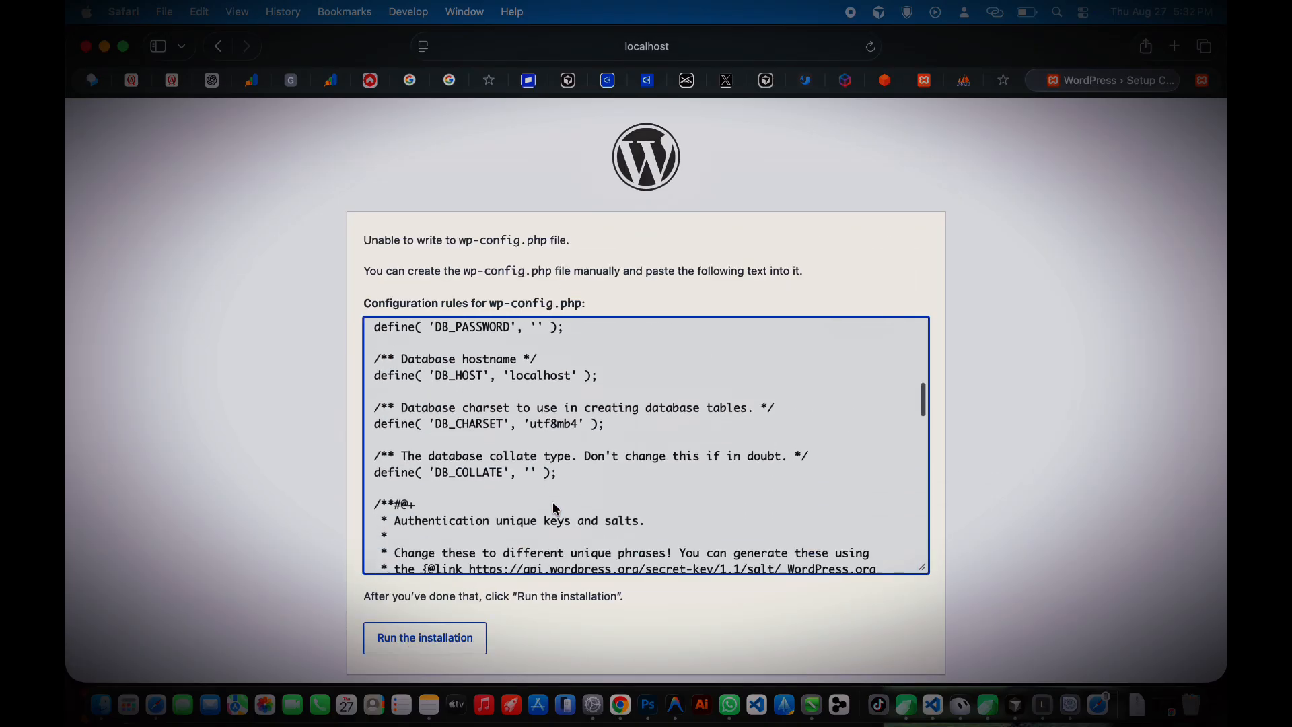
scroll(532, 458, up, 15)
triple_click(472, 381)
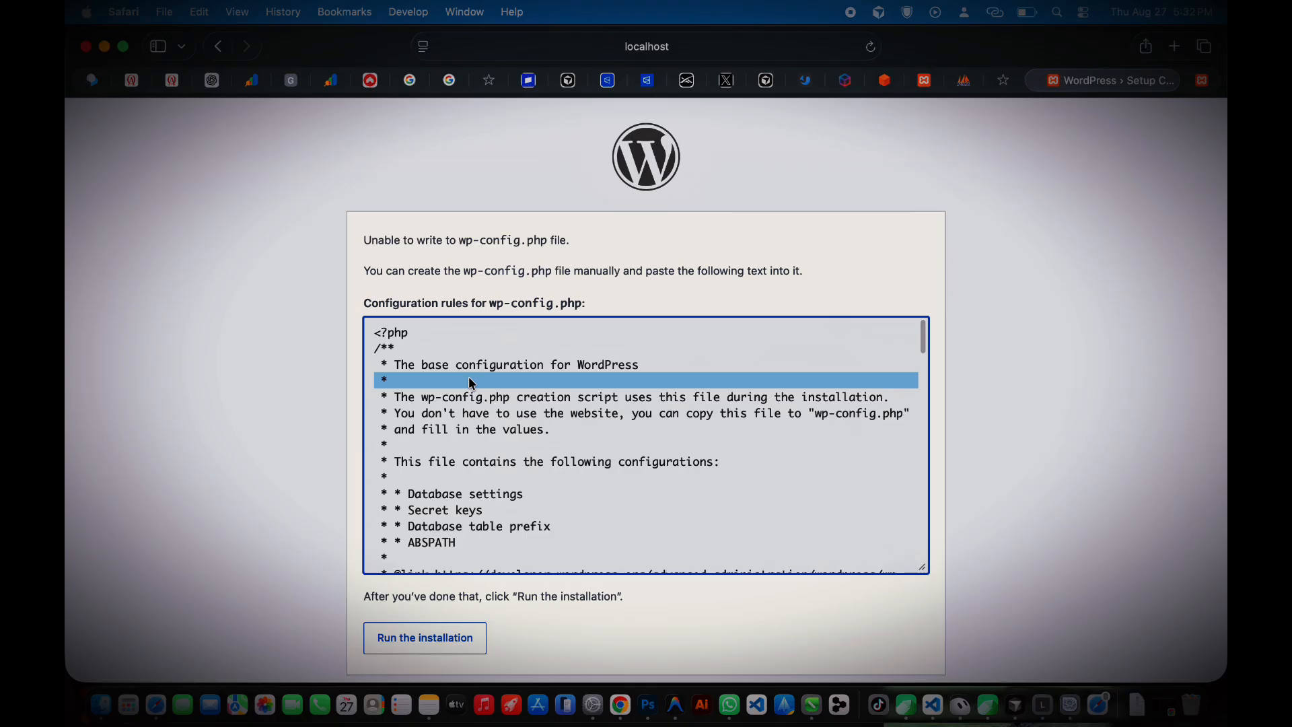
key(super+a)
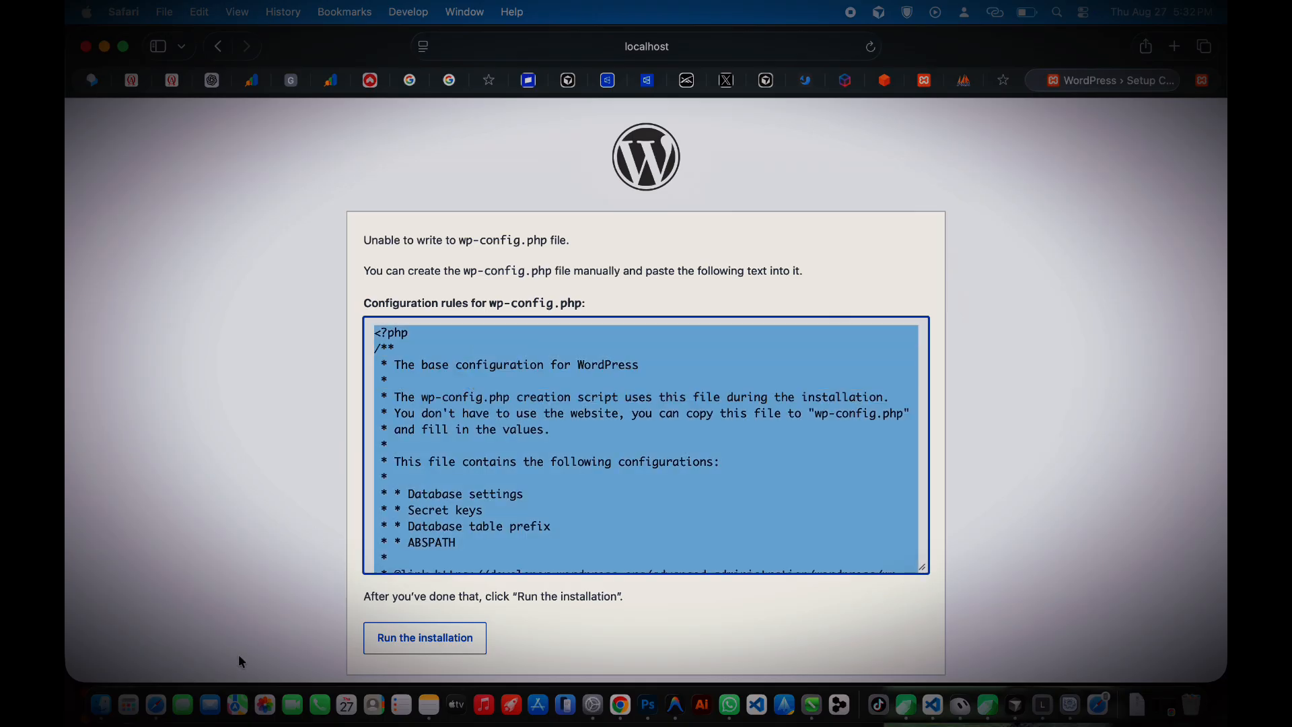
click(104, 700)
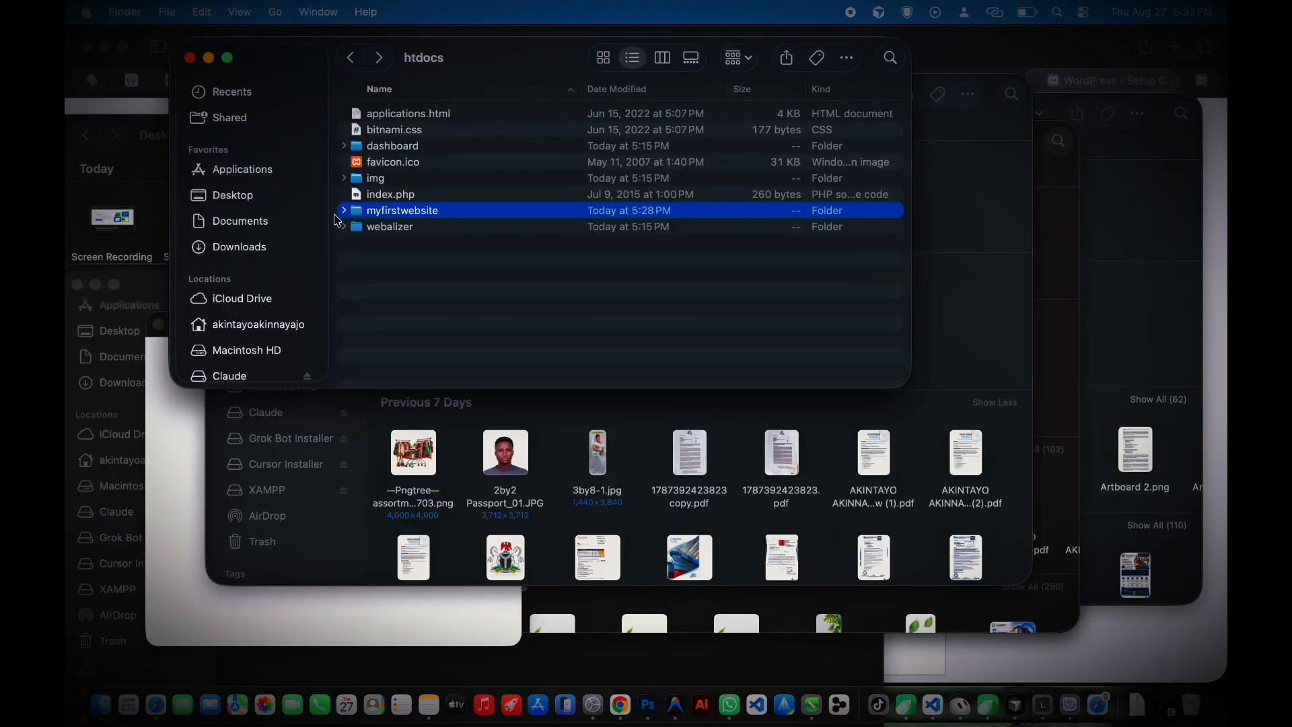
Step: Open the myfirstwebsite folder inside htdocs in Finder
click(342, 214)
scroll(395, 304, down, 5)
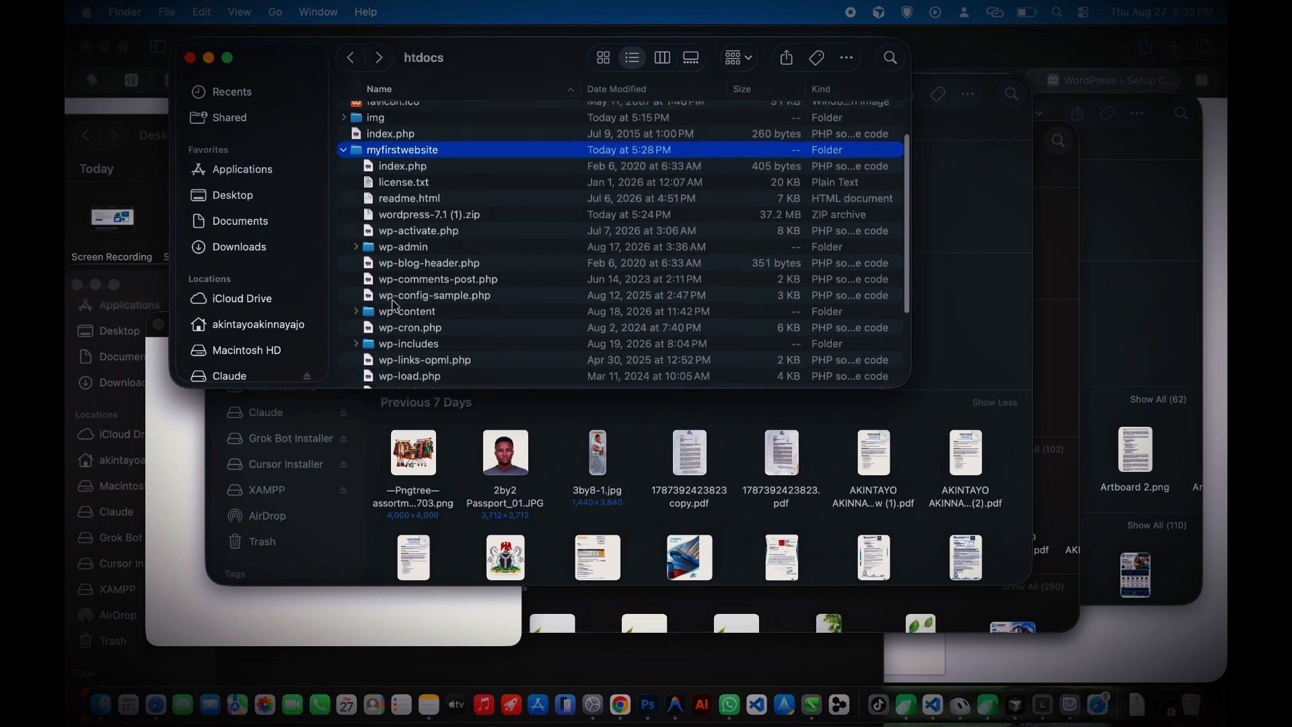
scroll(395, 305, down, 3)
scroll(395, 305, up, 5)
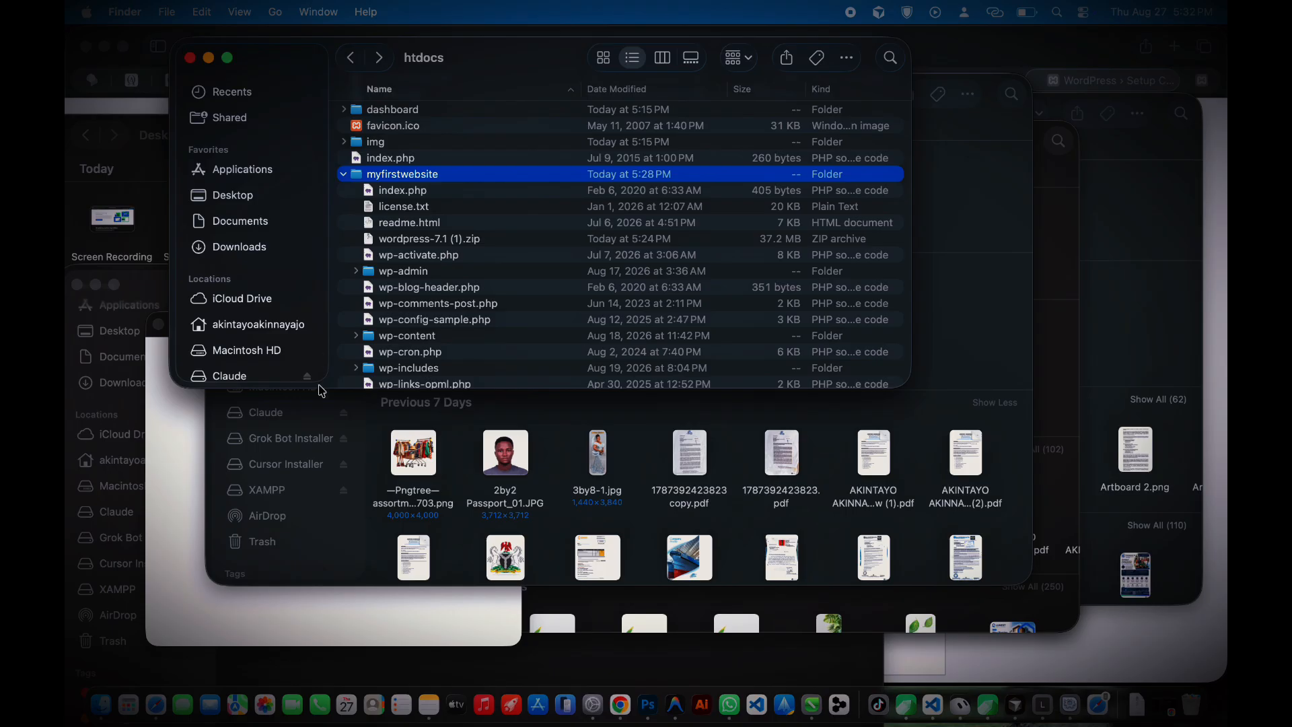
scroll(471, 296, down, 5)
scroll(474, 295, up, 7)
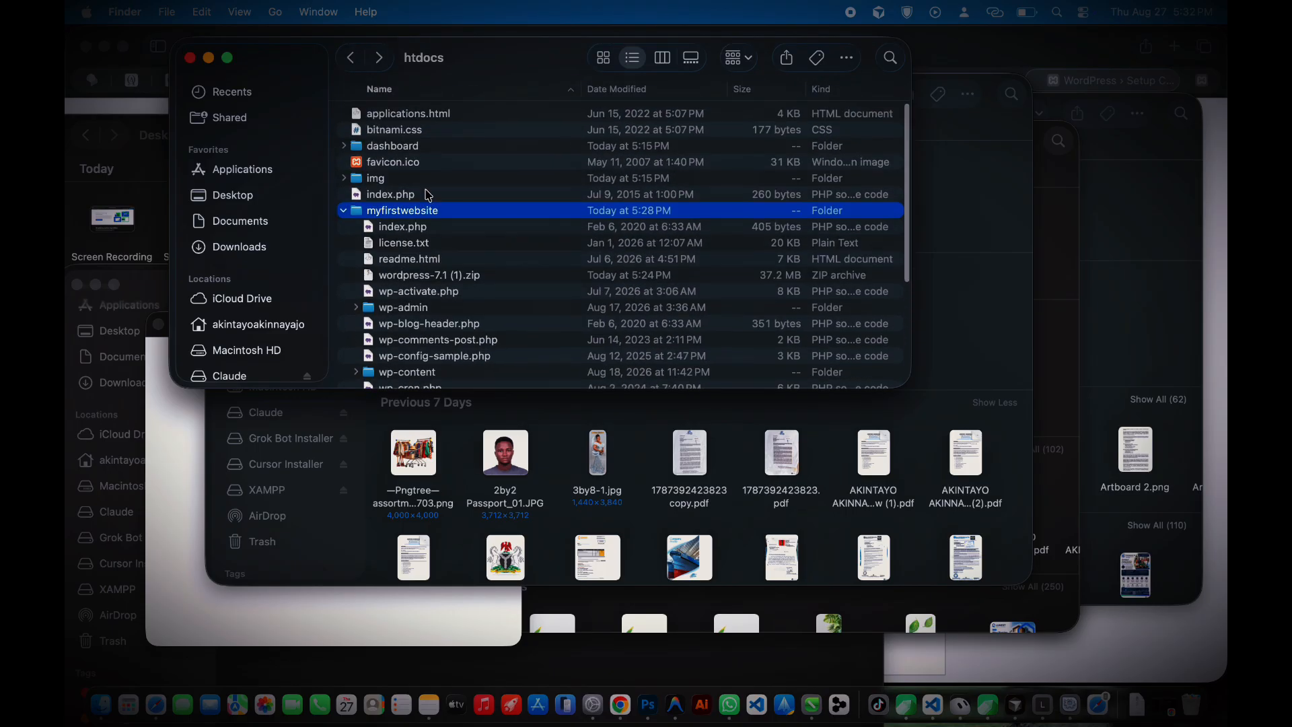
click(348, 211)
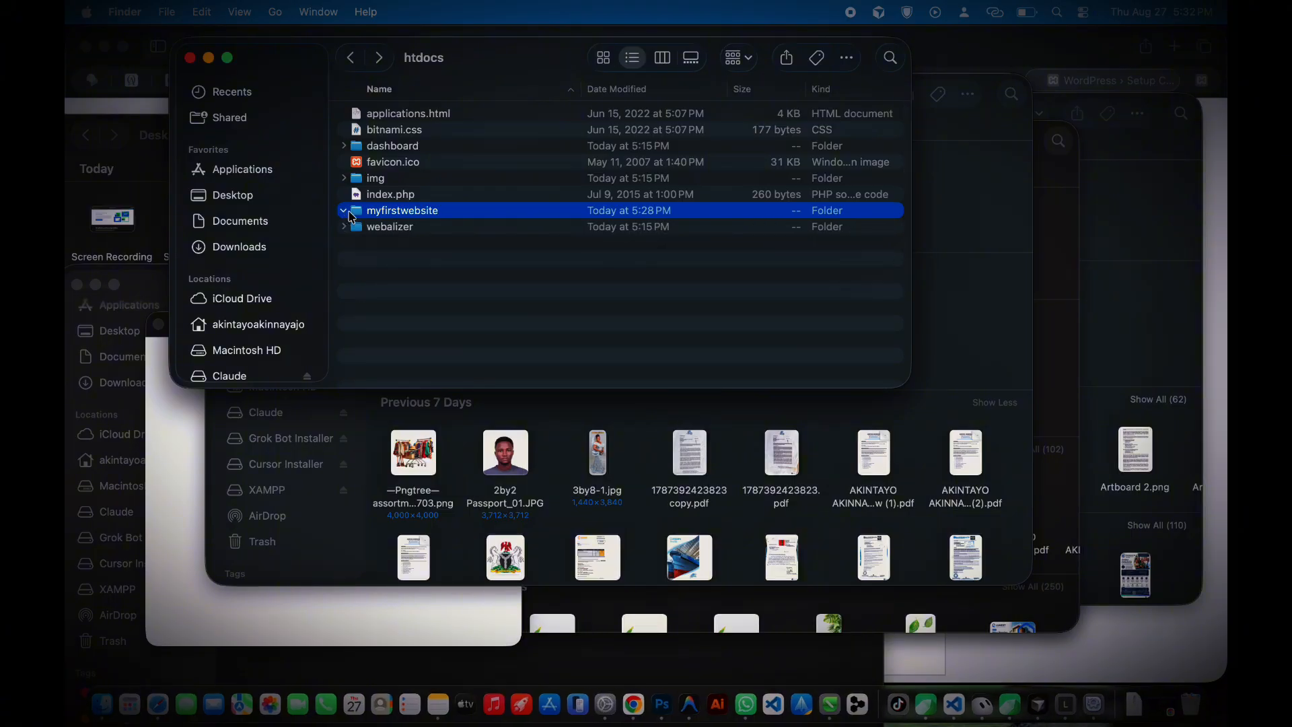
click(348, 211)
double_click(390, 212)
scroll(417, 246, down, 3)
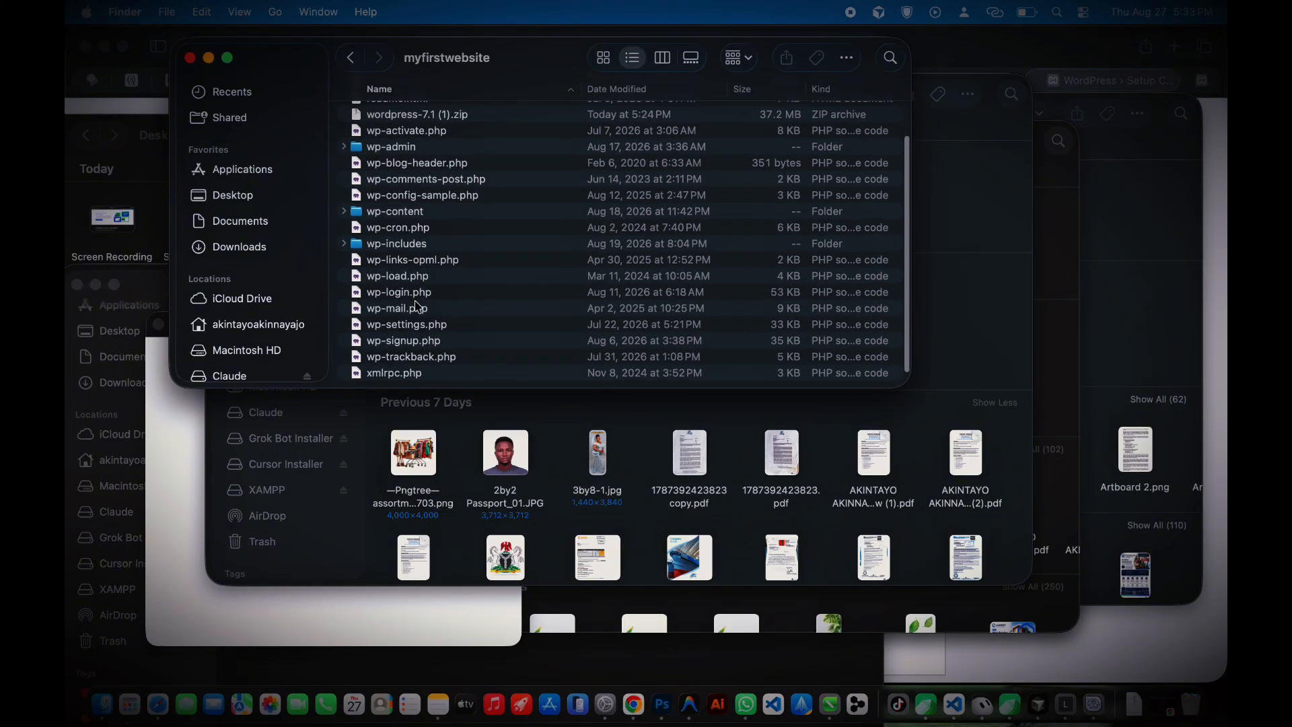
scroll(413, 316, up, 3)
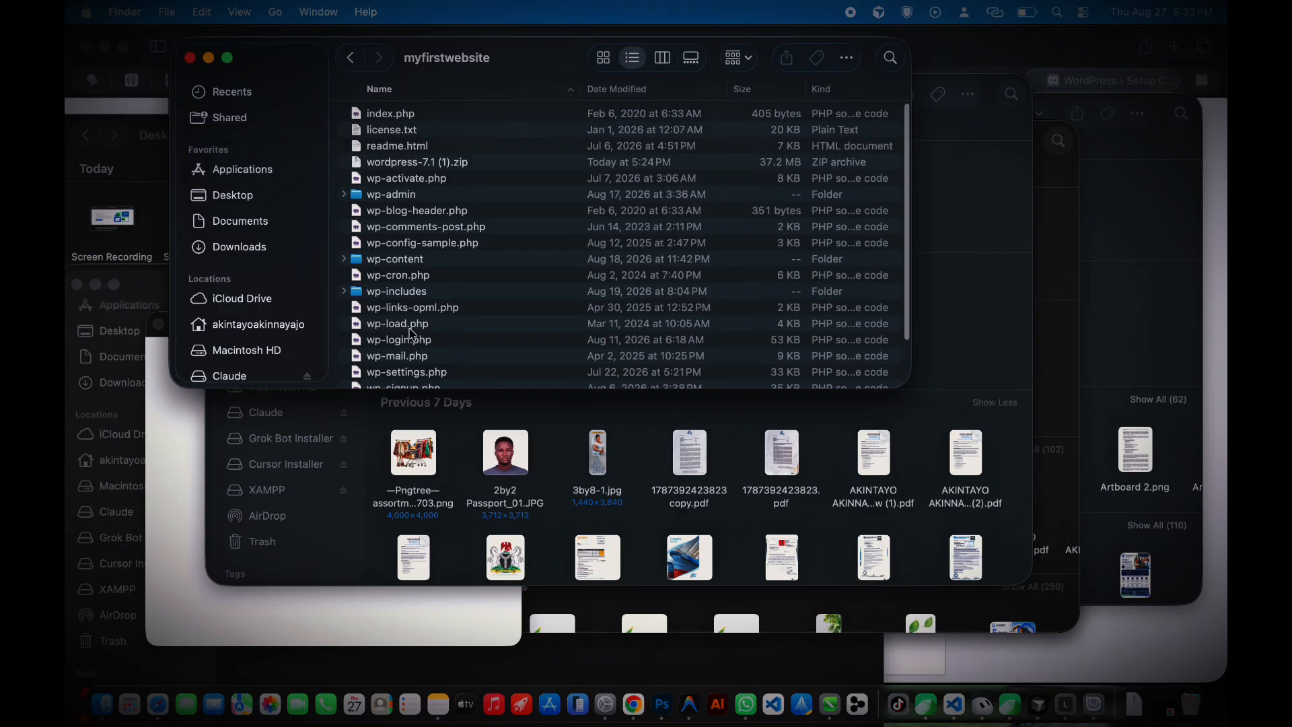
Step: Cancel the IDE trust dialog and list the apps that can open wp-config-sample.php
click(419, 245)
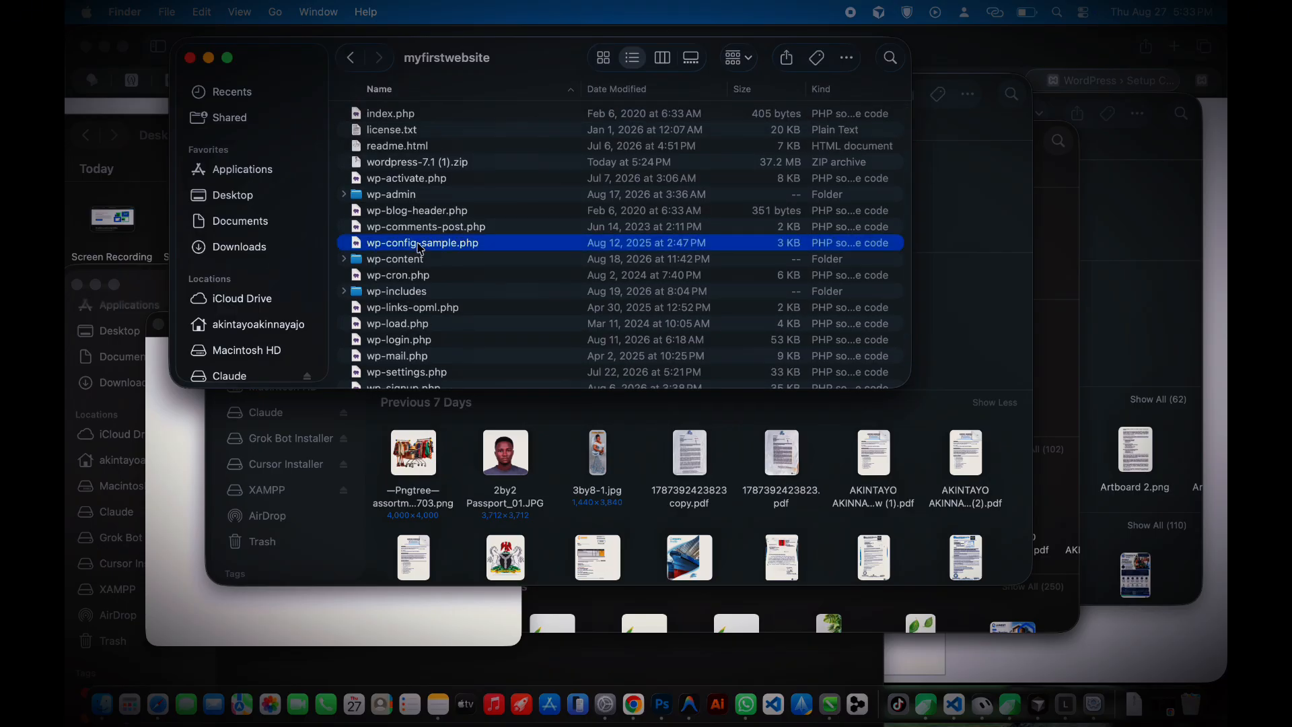
right_click(421, 248)
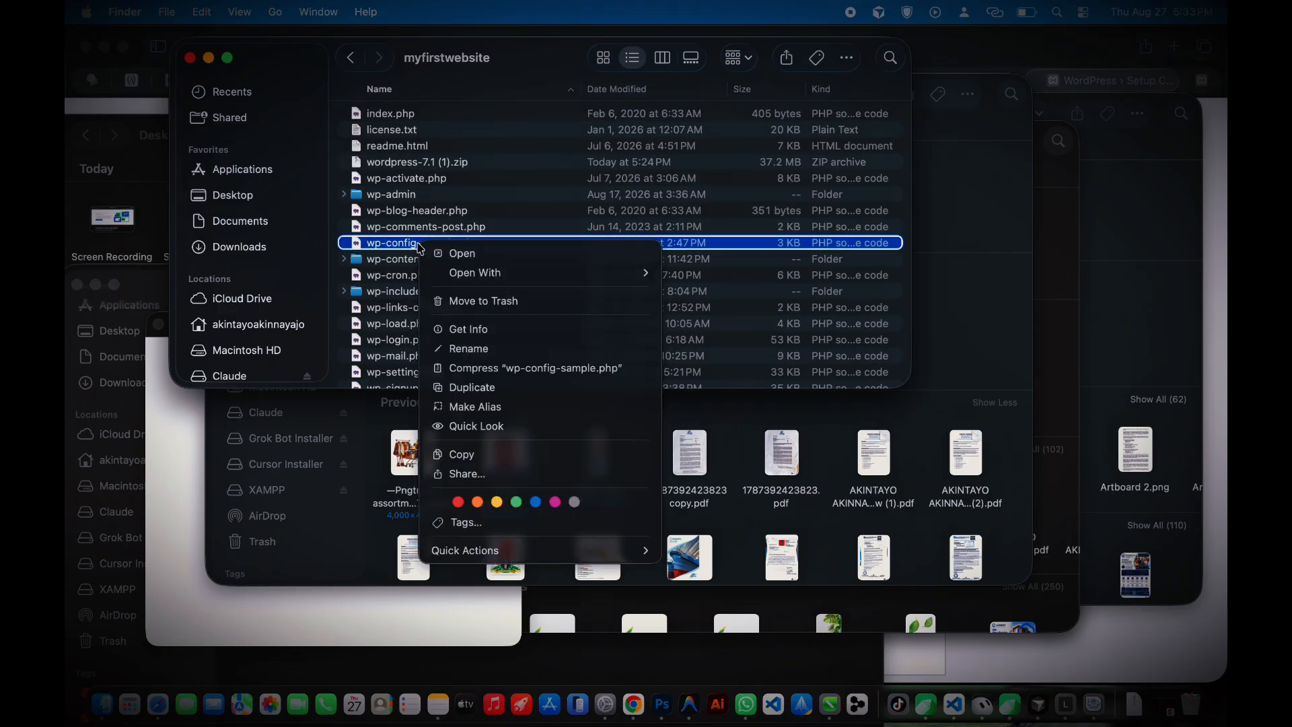
click(334, 255)
right_click(335, 255)
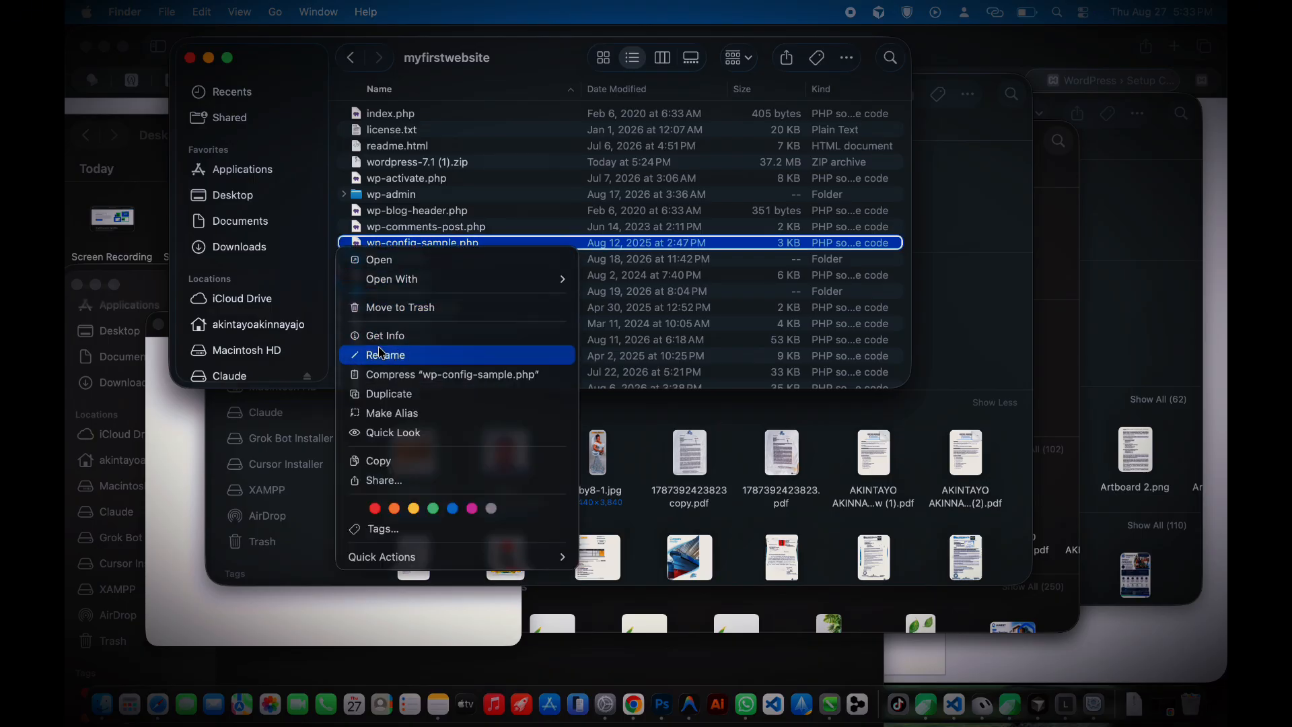
click(426, 167)
double_click(419, 244)
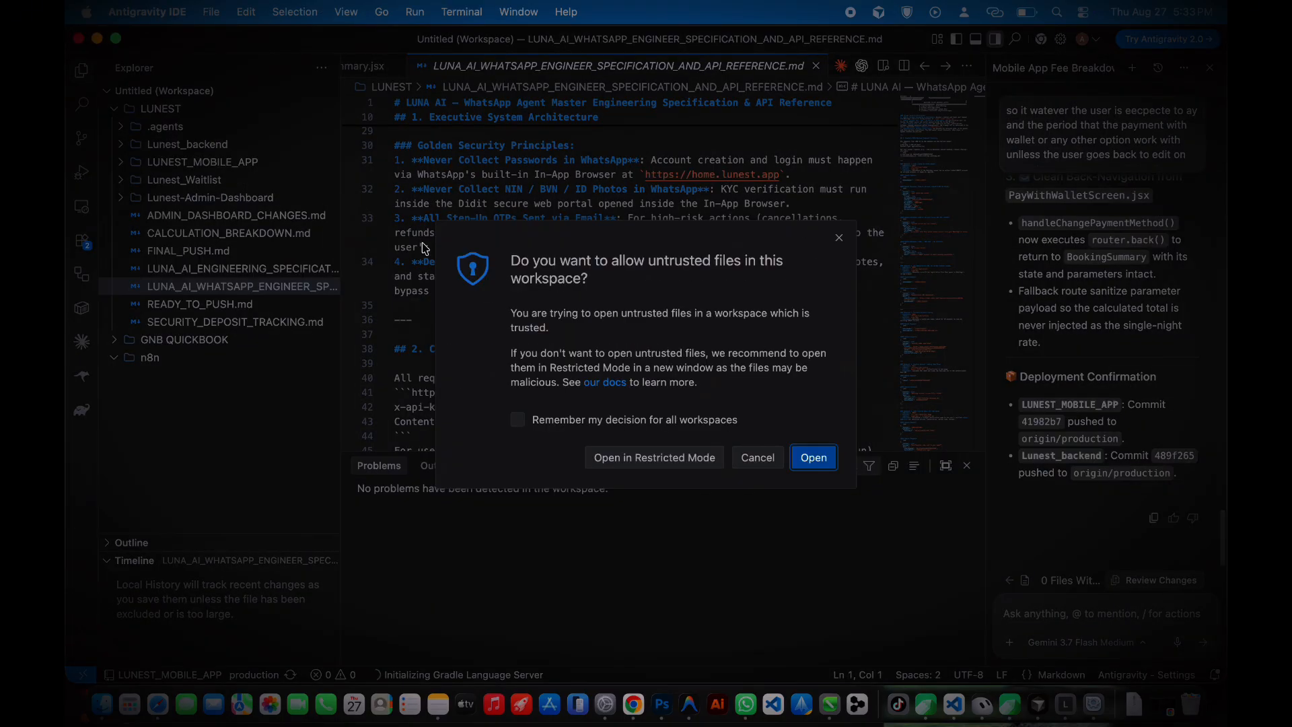
click(758, 458)
click(101, 704)
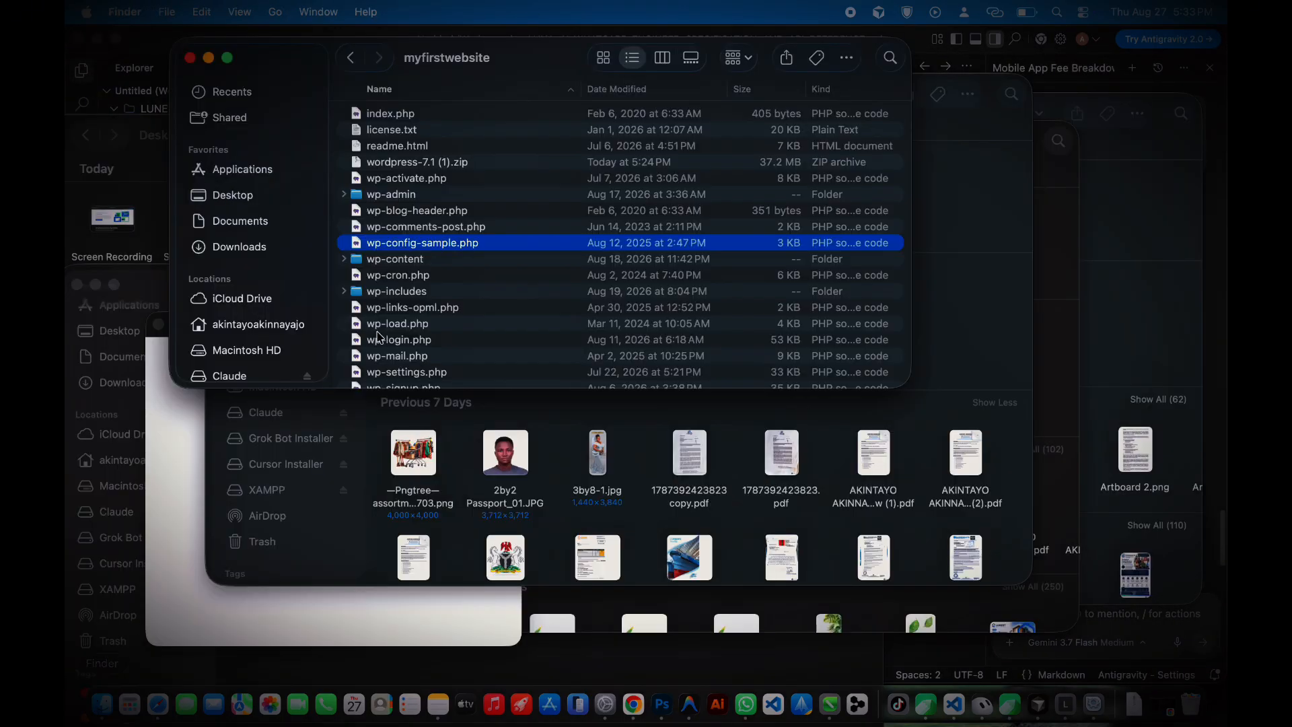
right_click(385, 249)
Step: Open wp-config-sample.php in TextEdit and replace its text with the generated configuration
mouse_move(471, 273)
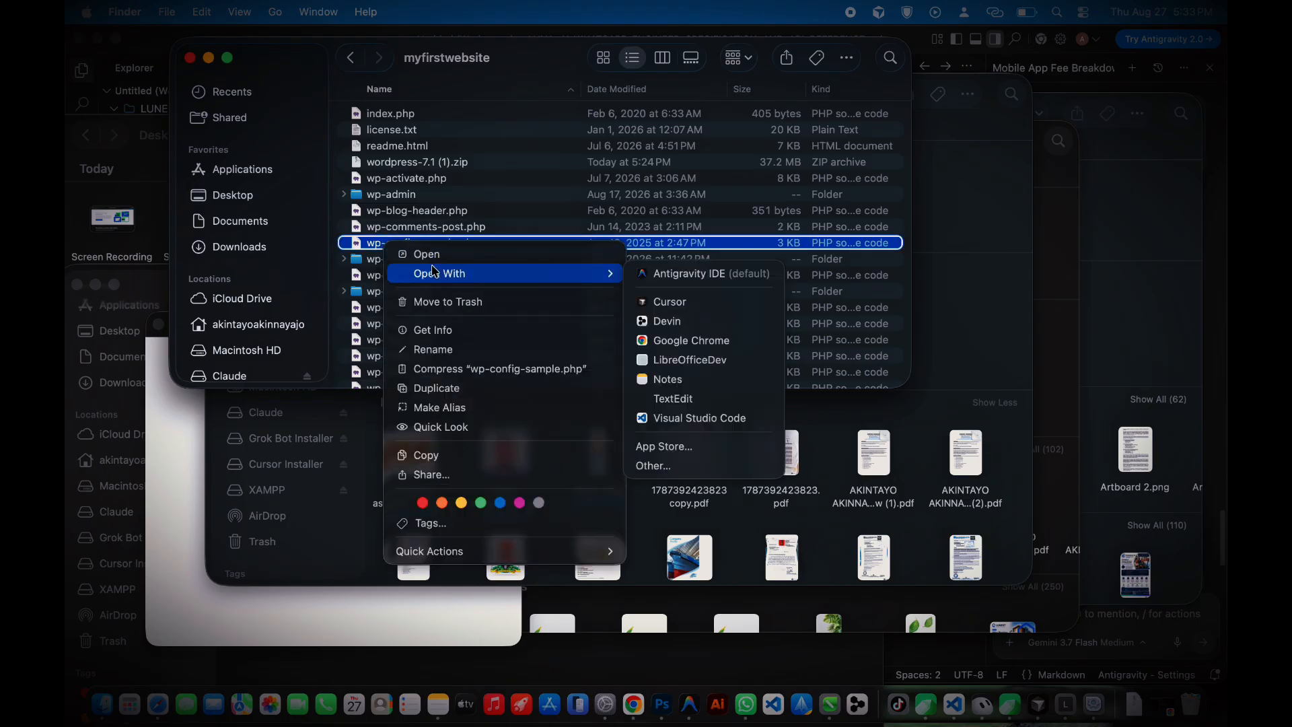
click(673, 399)
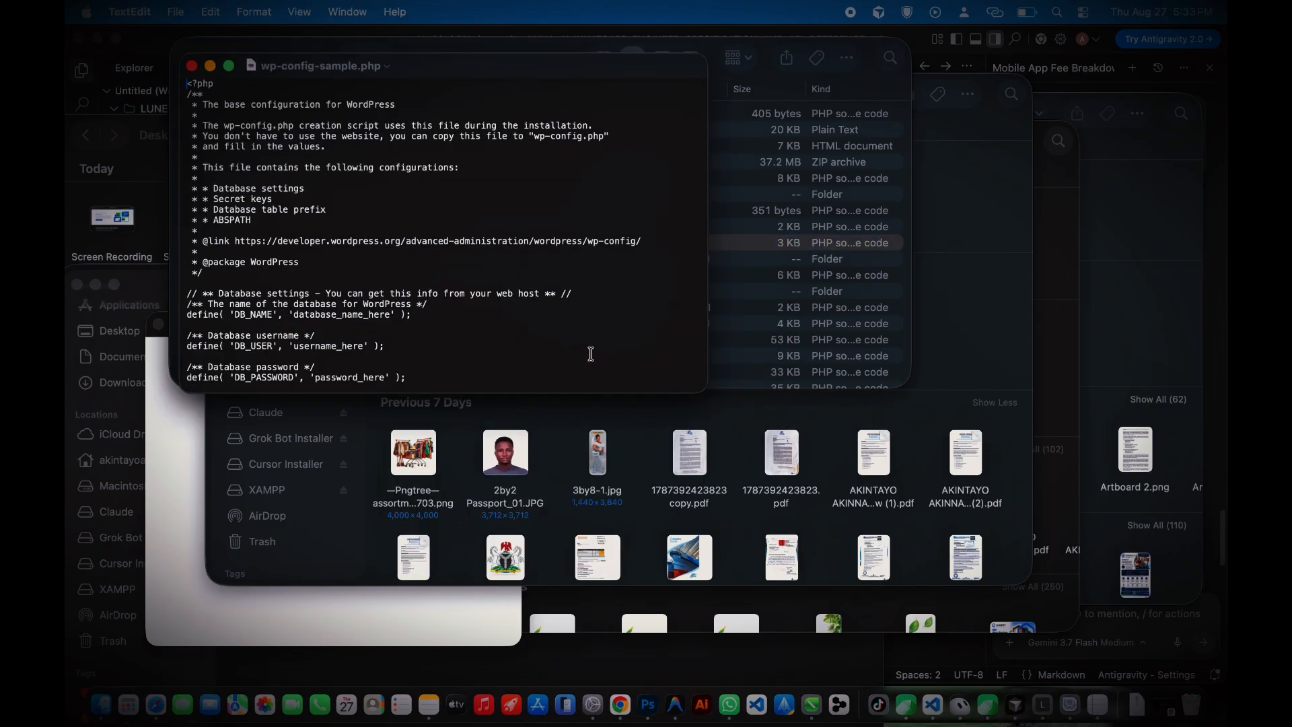
key(super+a)
key(super+v)
scroll(346, 181, up, 5)
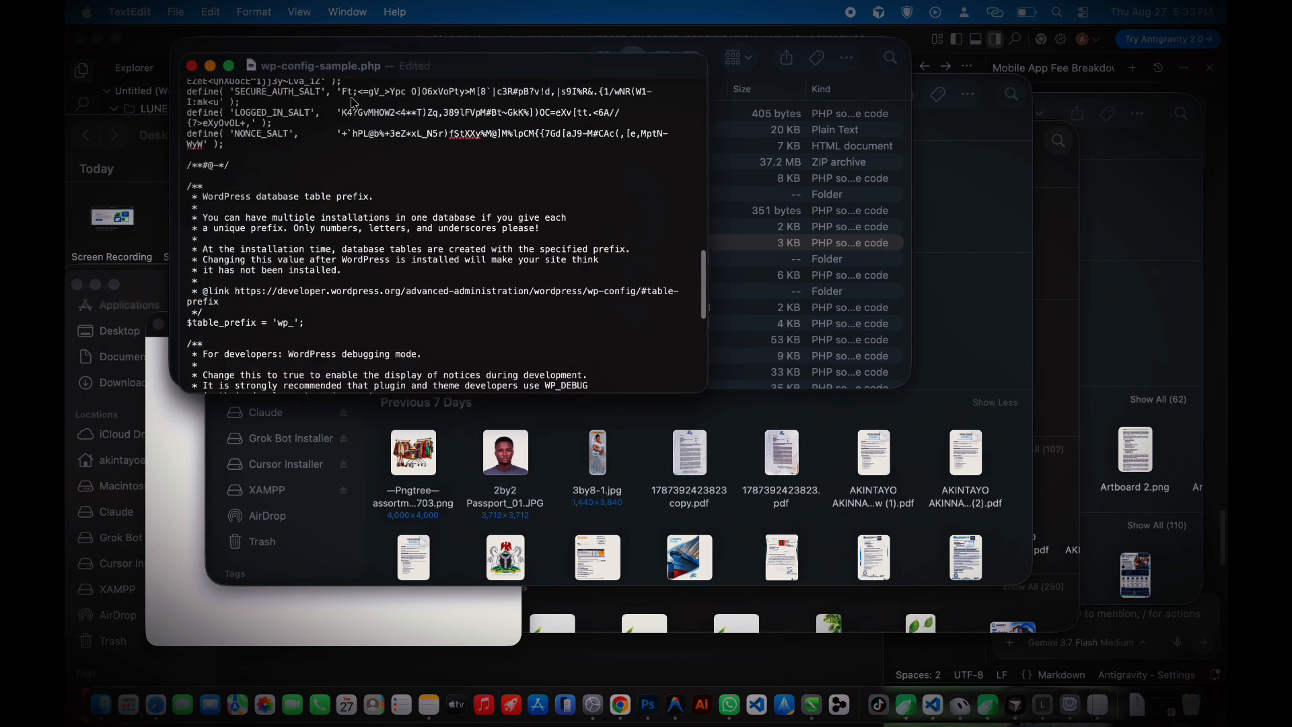
Step: Rename the file to wp-config.php, minimize TextEdit, and return to Safari
double_click(340, 72)
double_click(320, 82)
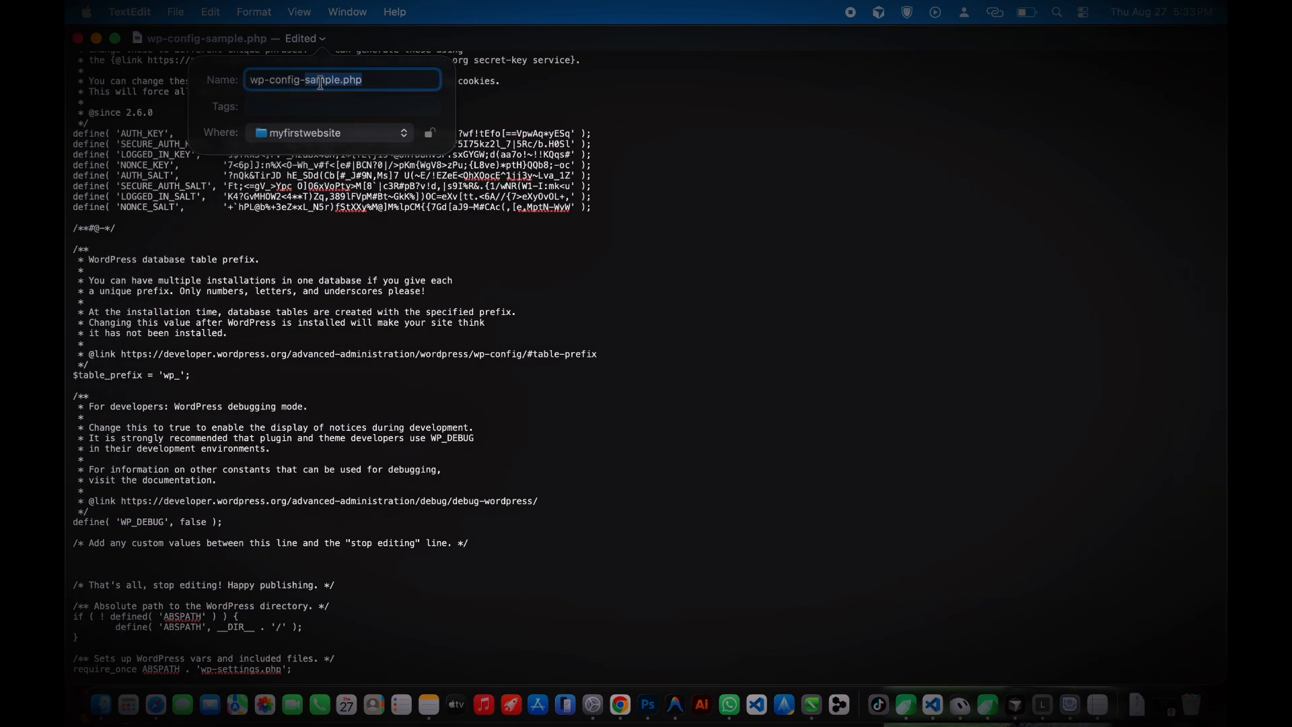
key(BackSpace)
key(BackSpace)
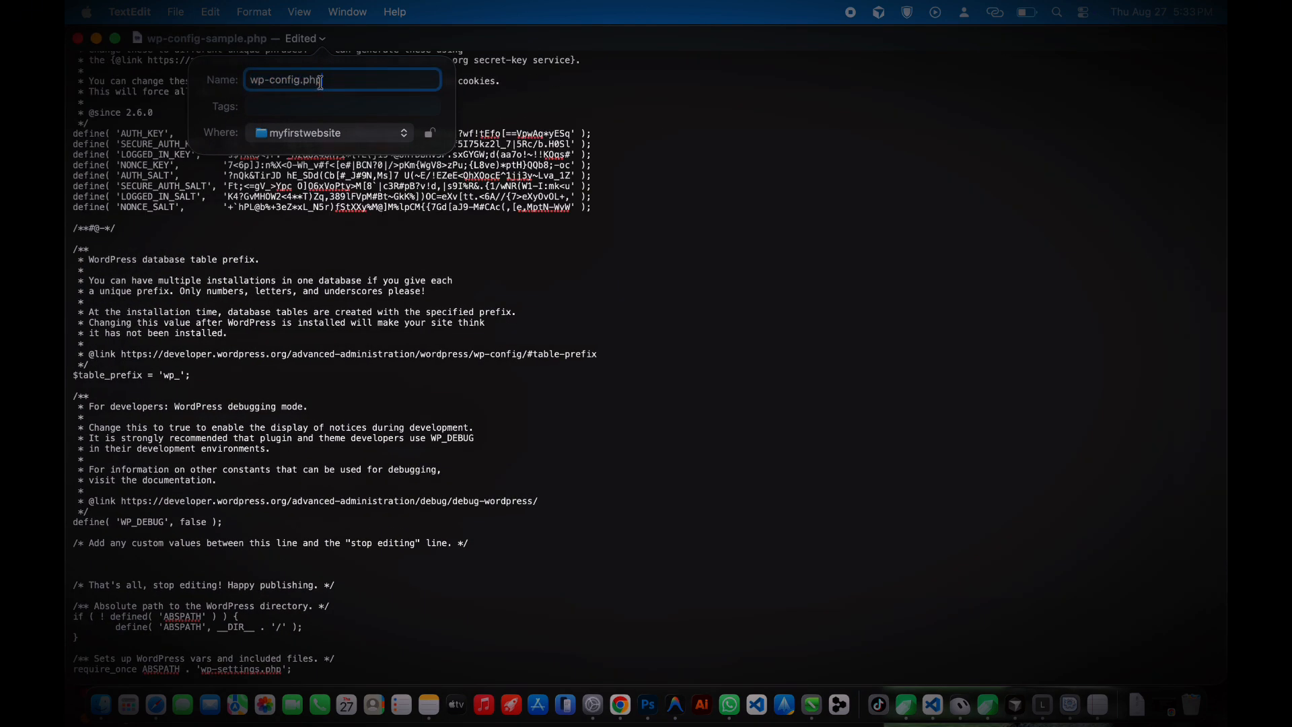
text(.php)
key(Return)
click(94, 39)
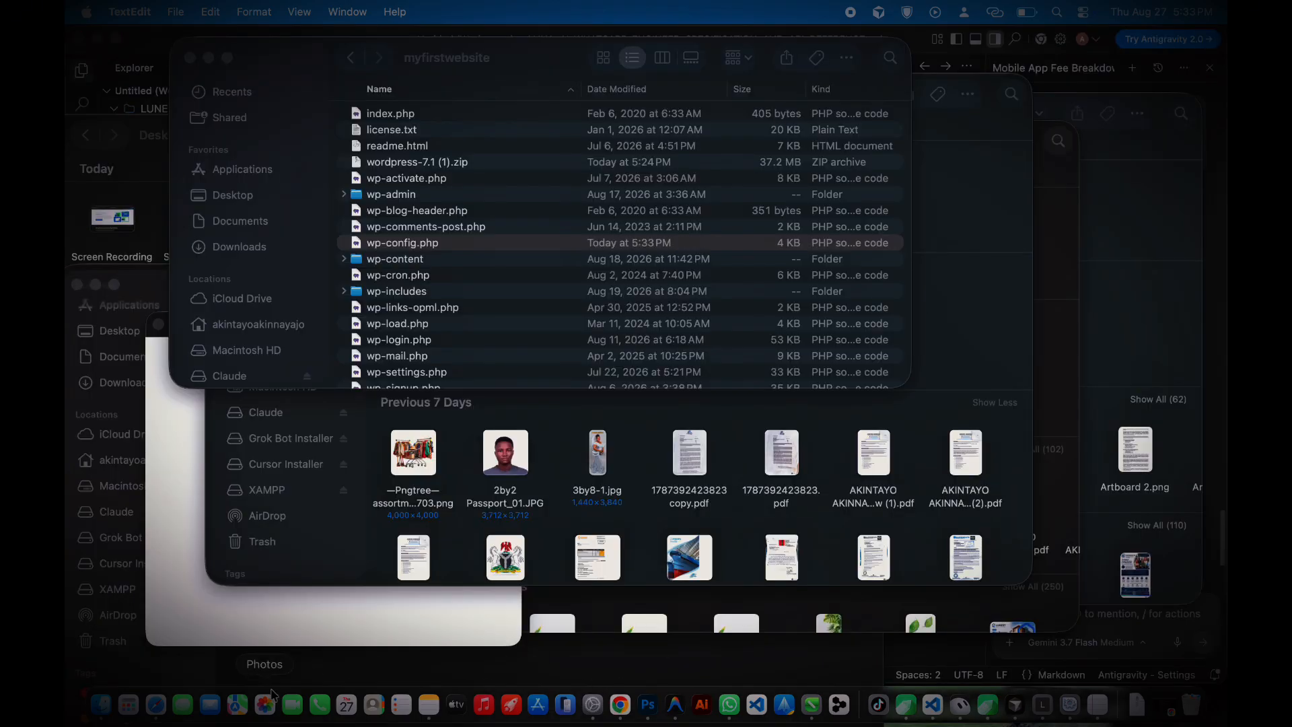
click(156, 704)
Step: Run the installation and enter site title My First Website with username superadmin
click(447, 636)
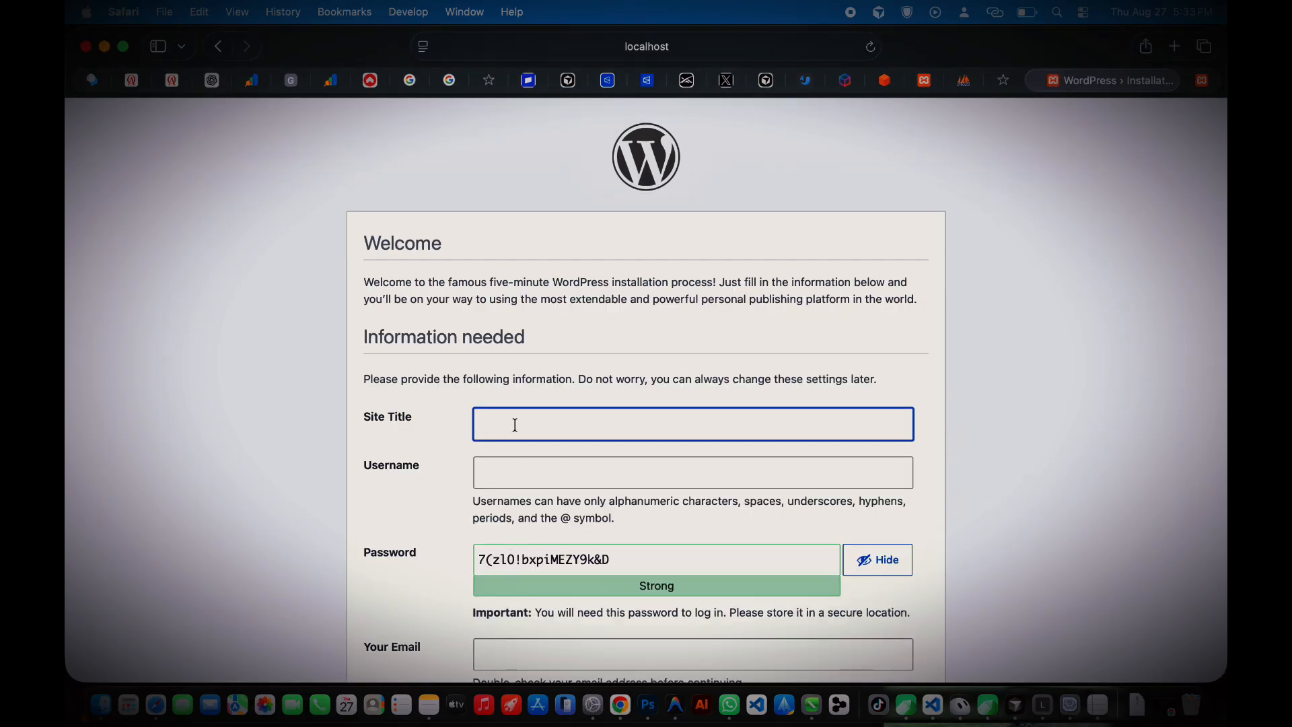
text(My First Website)
key(Tab)
text(supe)
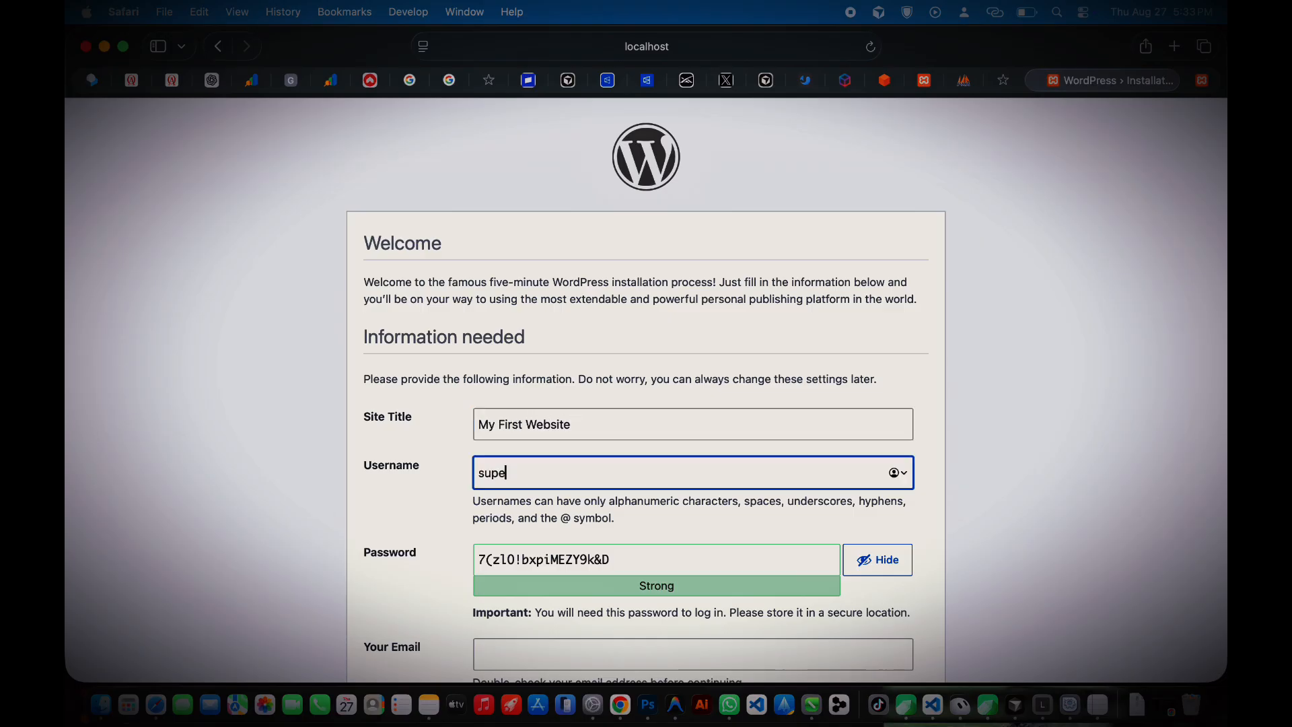
text(radmin)
key(BackSpace)
key(BackSpace)
key(BackSpace)
key(BackSpace)
text(dmin)
key(Tab)
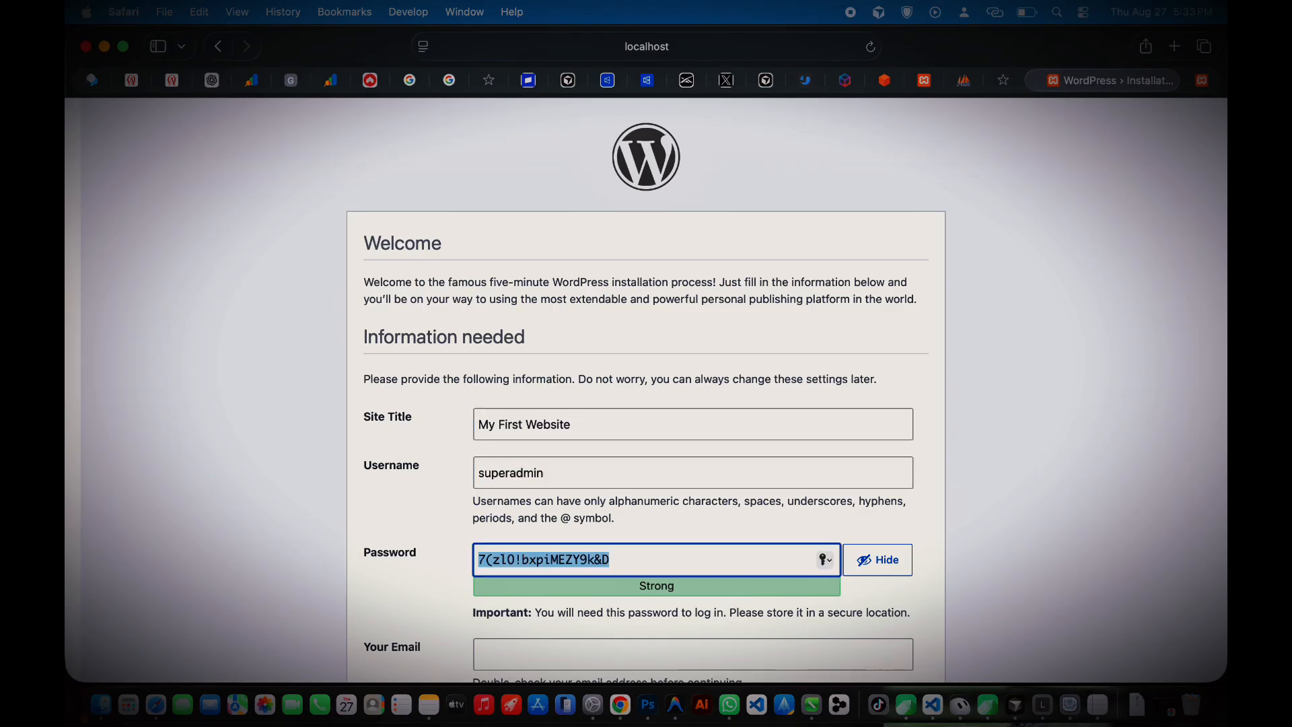
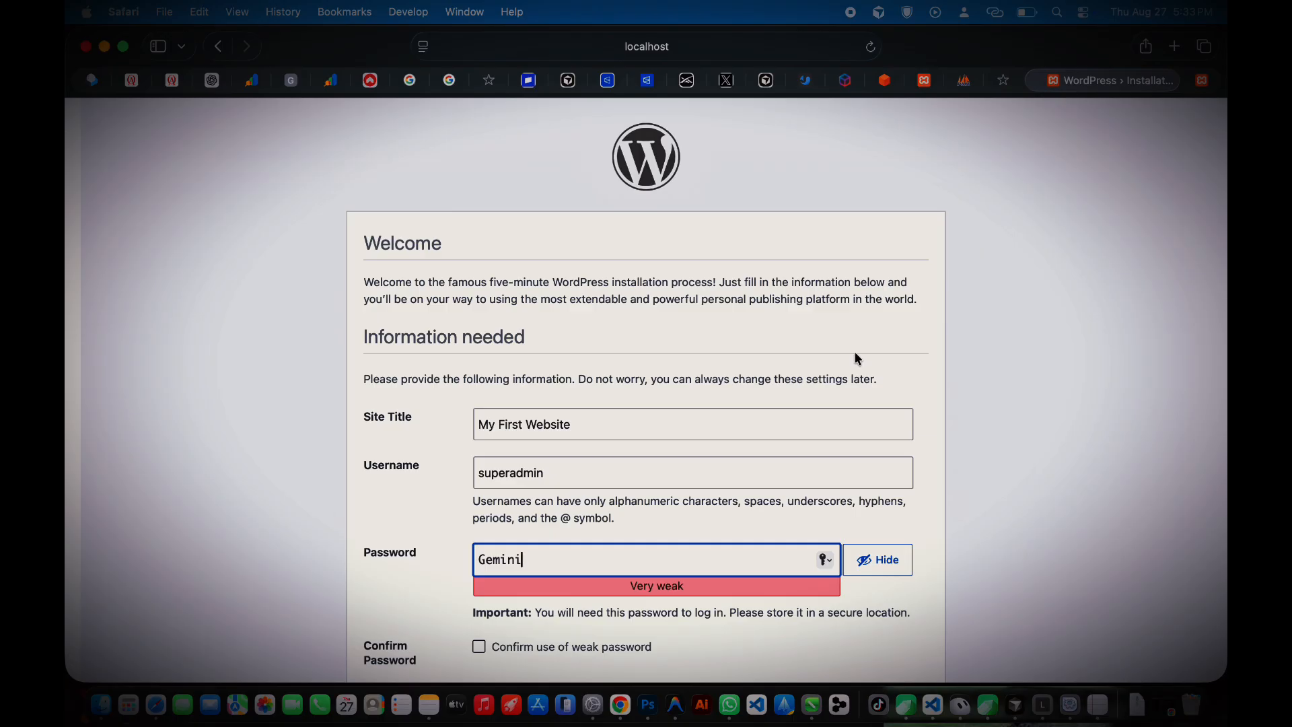
Step: Enter the admin password and e-mail, install WordPress, and dismiss Safari's save-password prompt
click(879, 562)
double_click(745, 563)
text(•••)
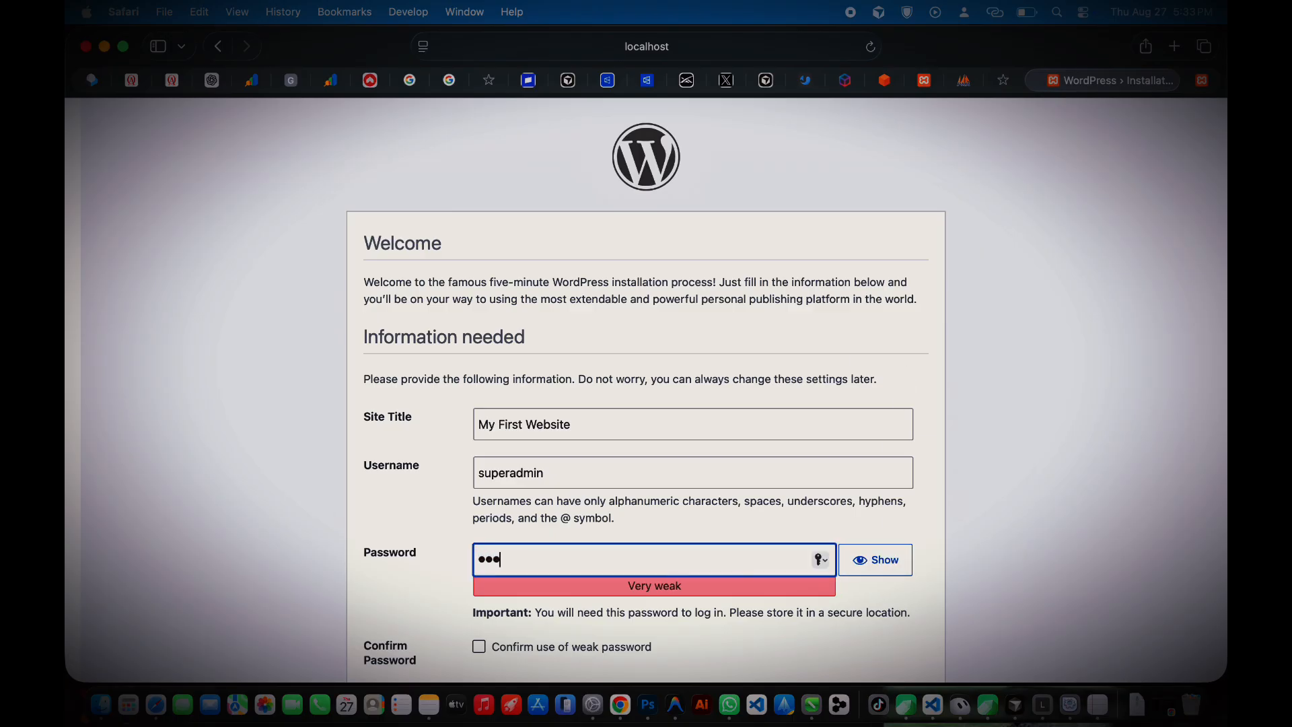
text(••••••••••)
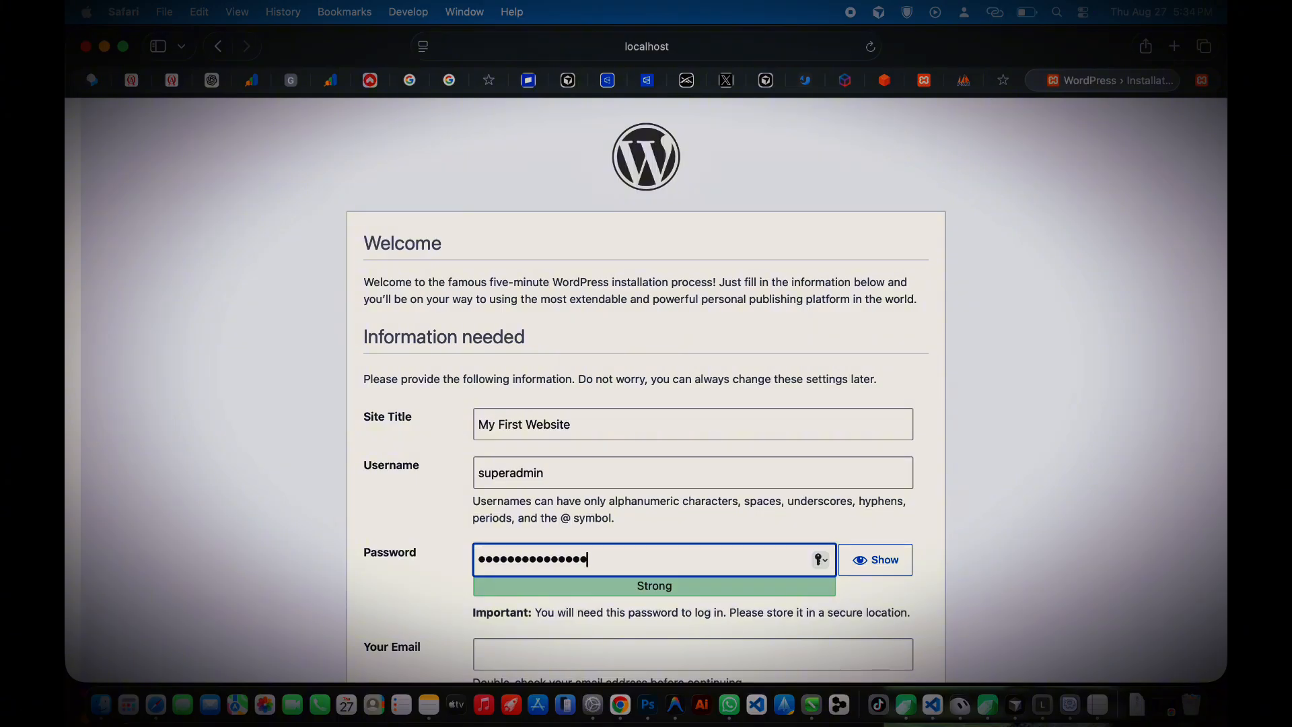
scroll(680, 610, down, 5)
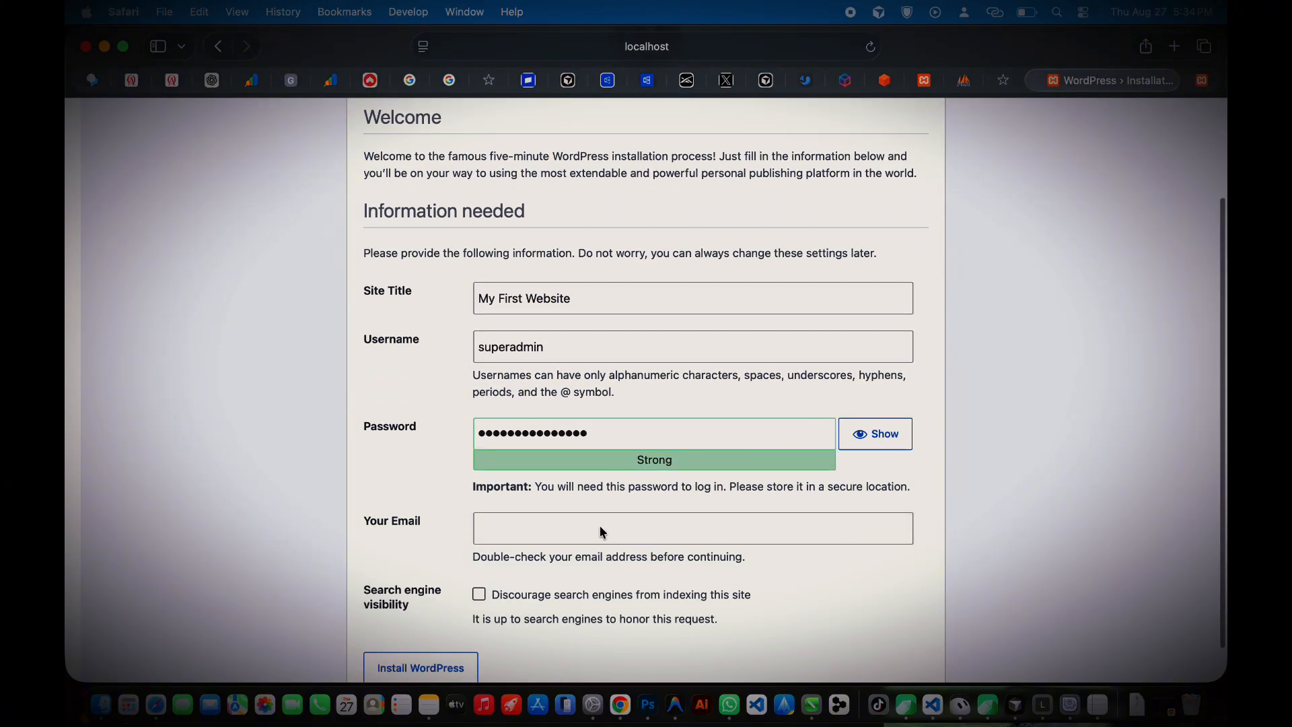
click(603, 533)
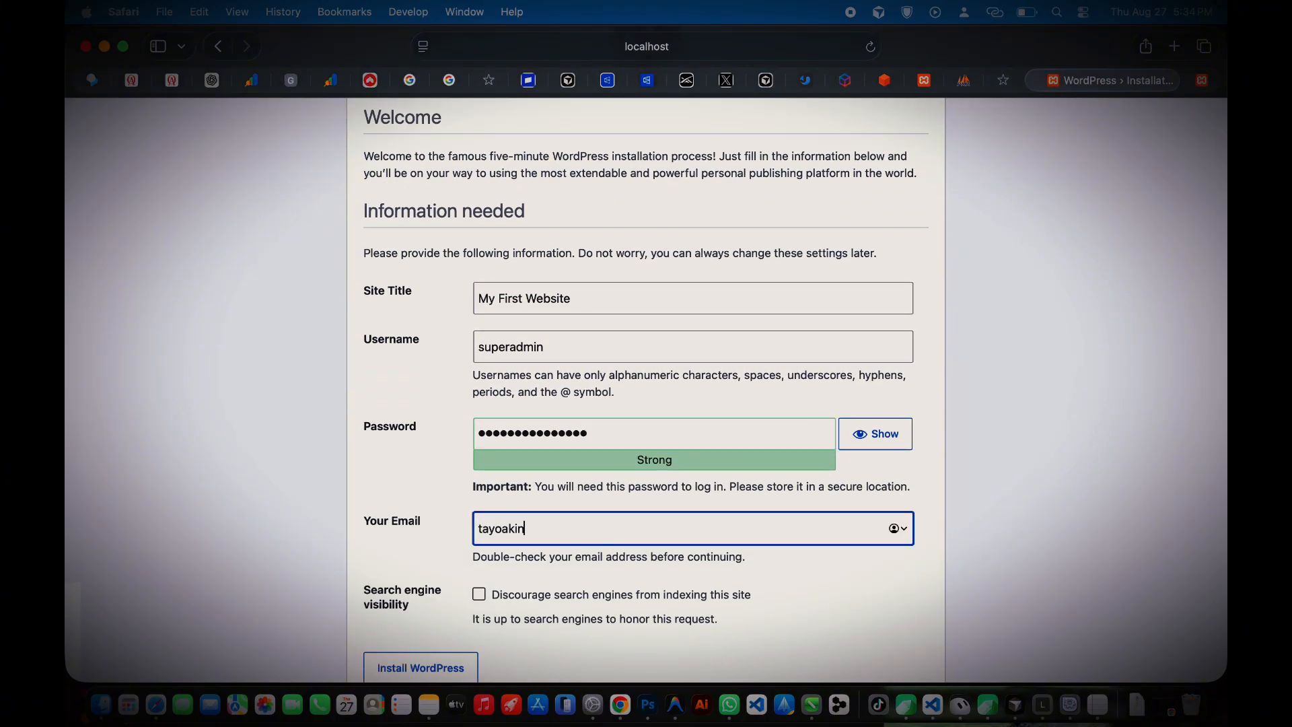
click(402, 666)
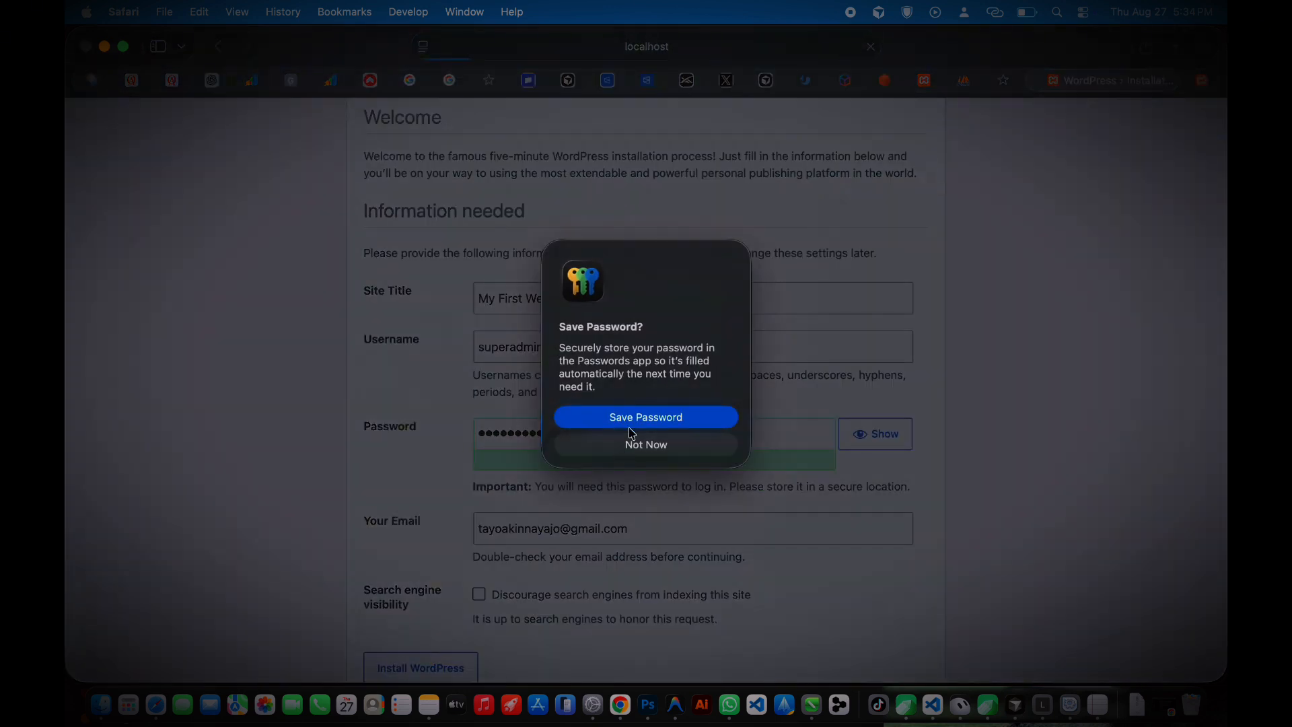
click(630, 428)
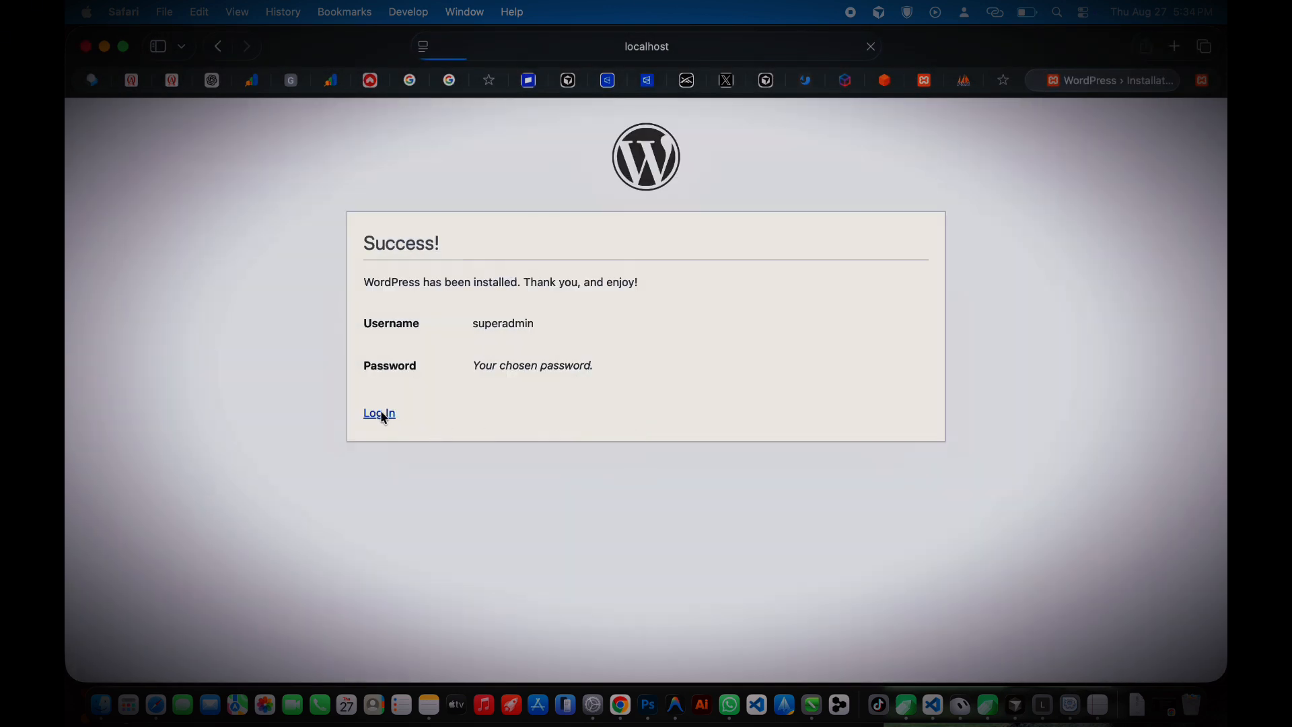
Step: Log in to the WordPress admin as superadmin with the chosen password
click(381, 411)
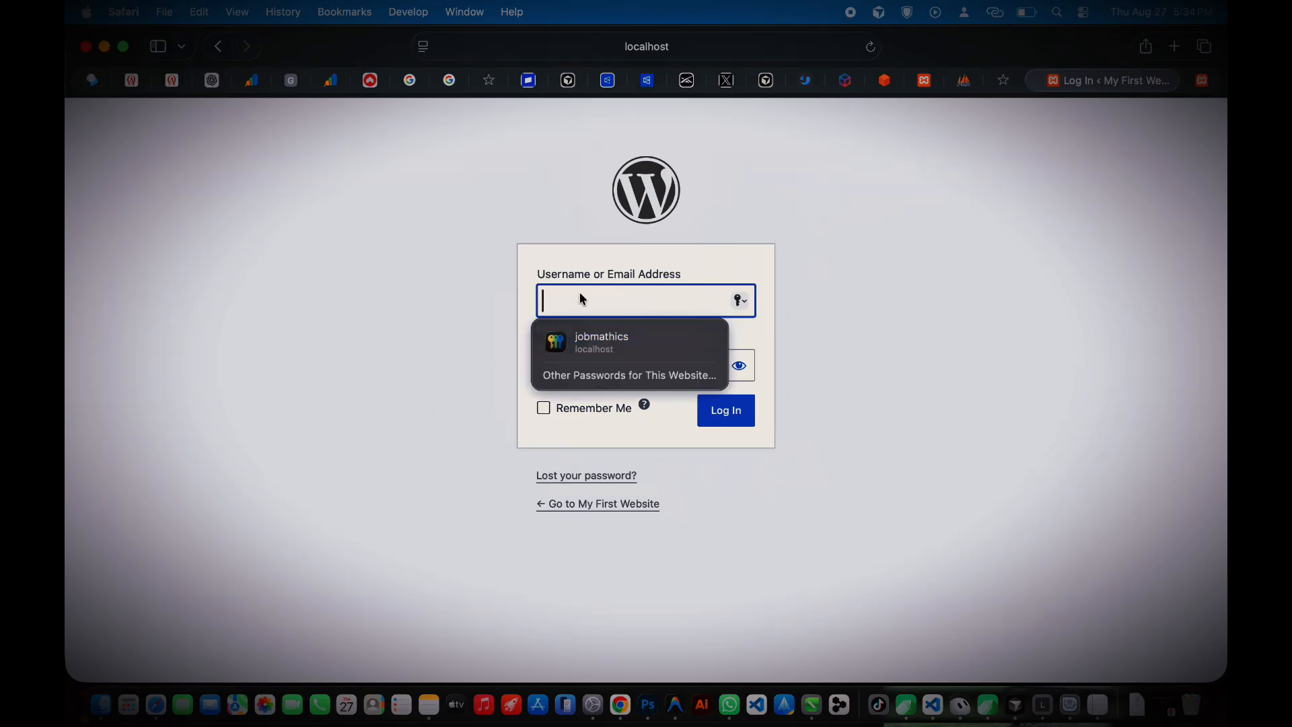
text(superadmin)
key(Tab)
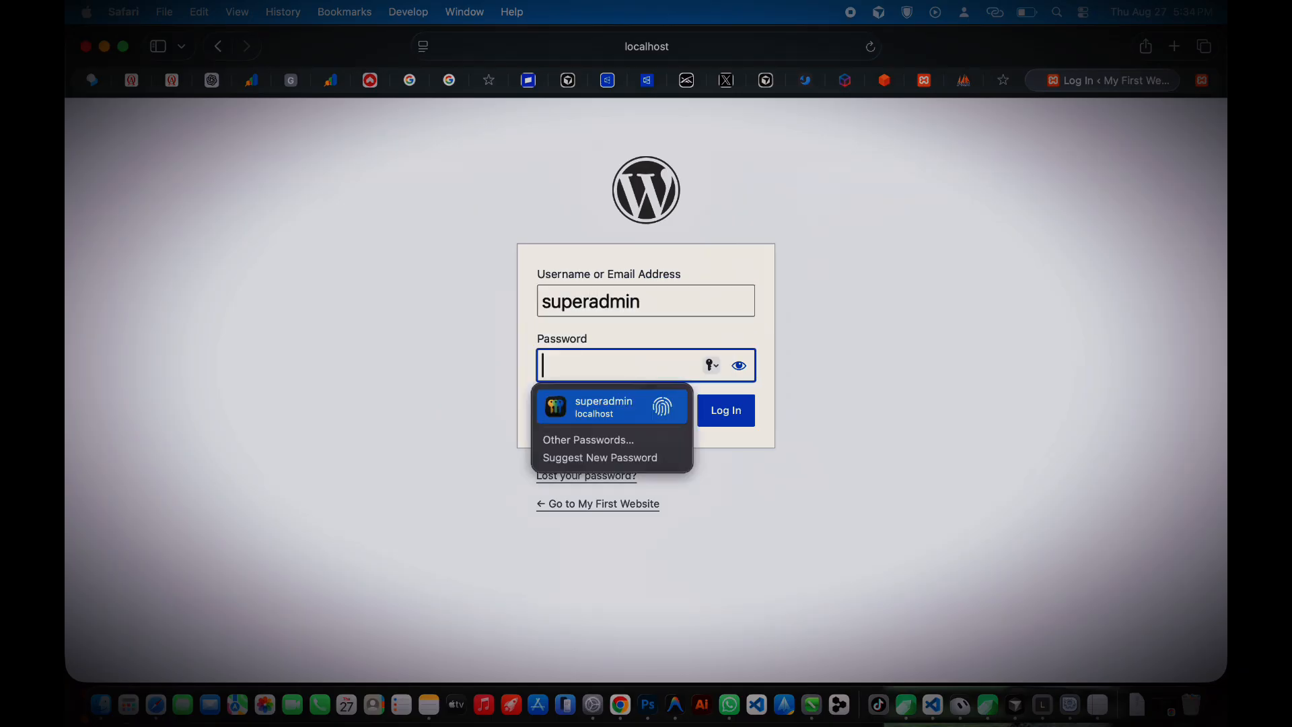
text(●●●●●●●●●●●)
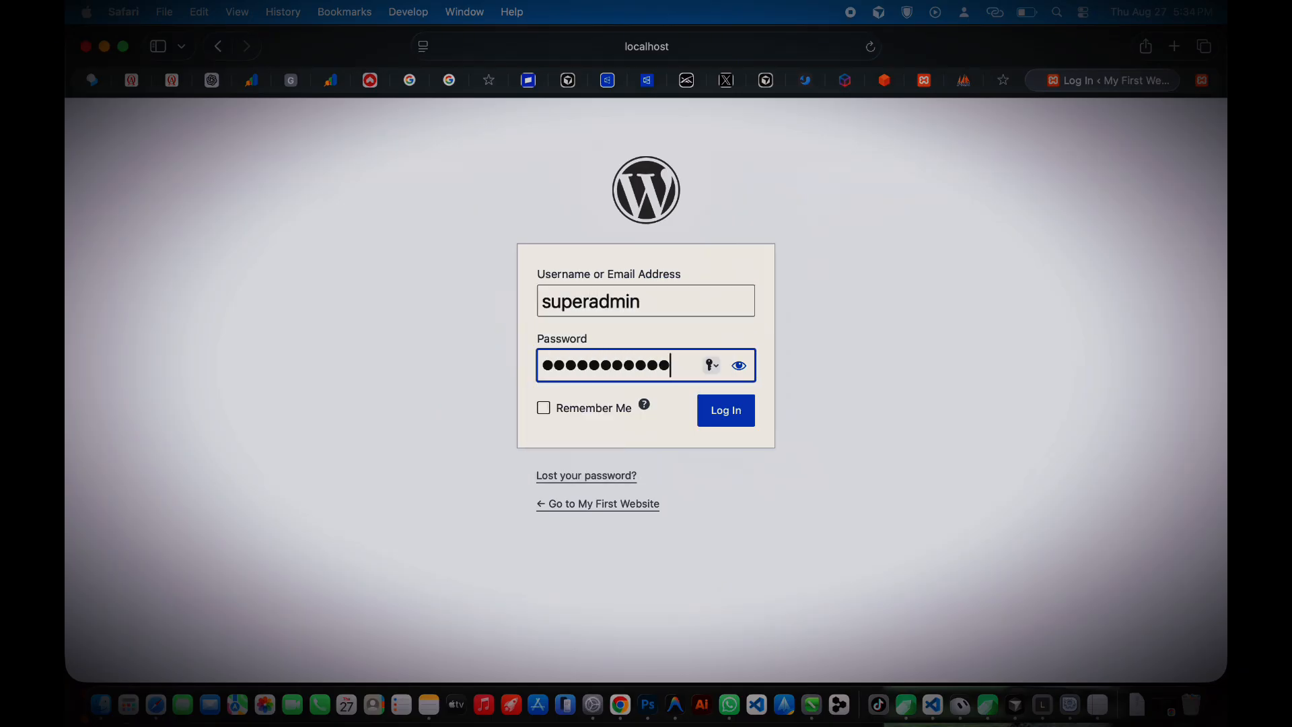
text(●●●●●)
click(723, 403)
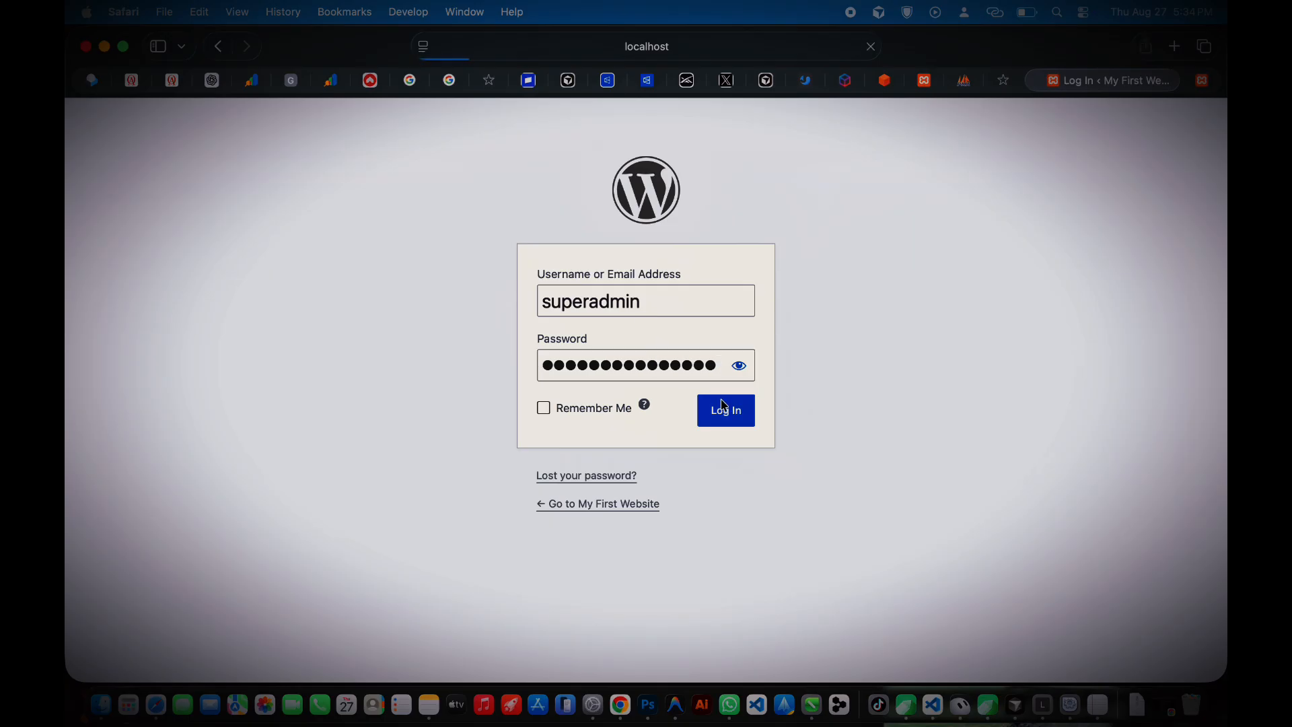